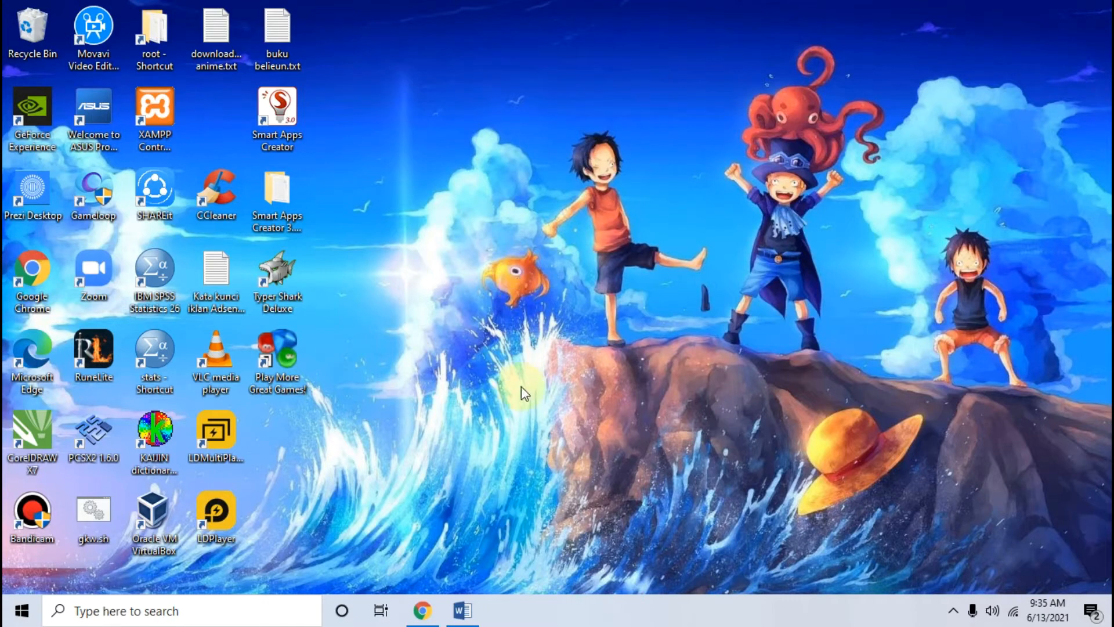
# Step: In Chrome, close the enlarged form image and scroll through the neicytekno registration-form tutorial
pyautogui.click(422, 608)
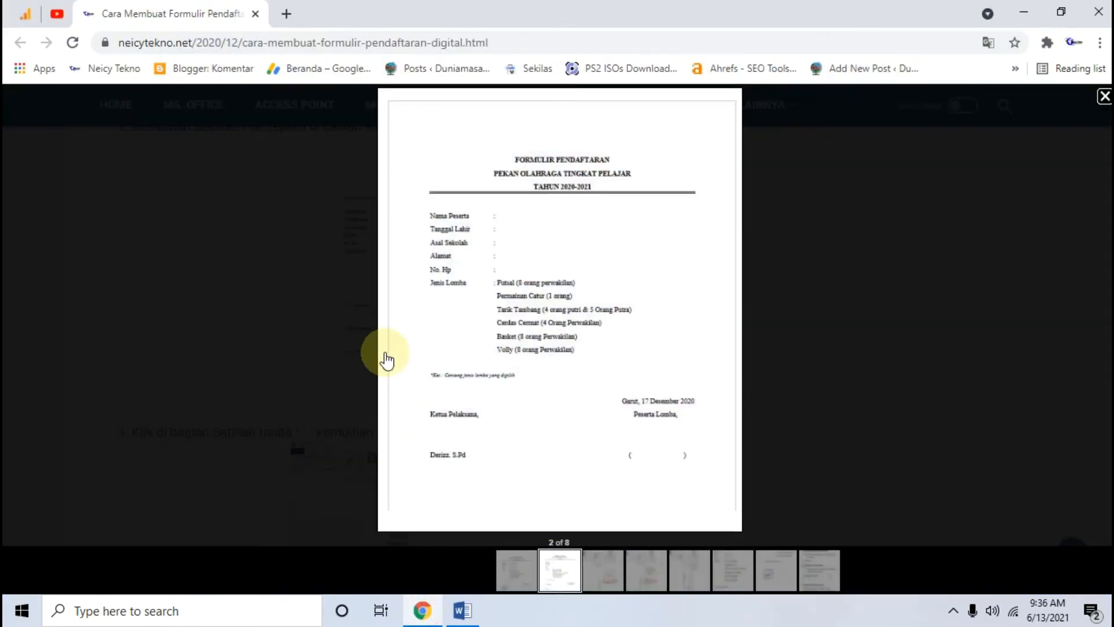
pyautogui.click(144, 304)
pyautogui.scroll(10, 148, 284)
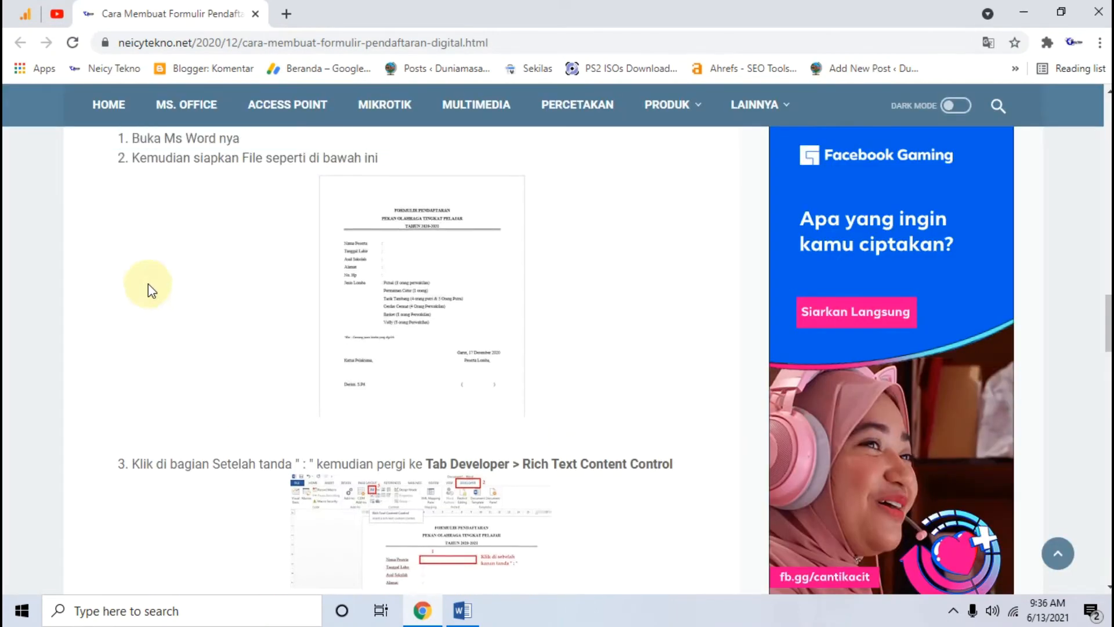
pyautogui.scroll(7, 234, 334)
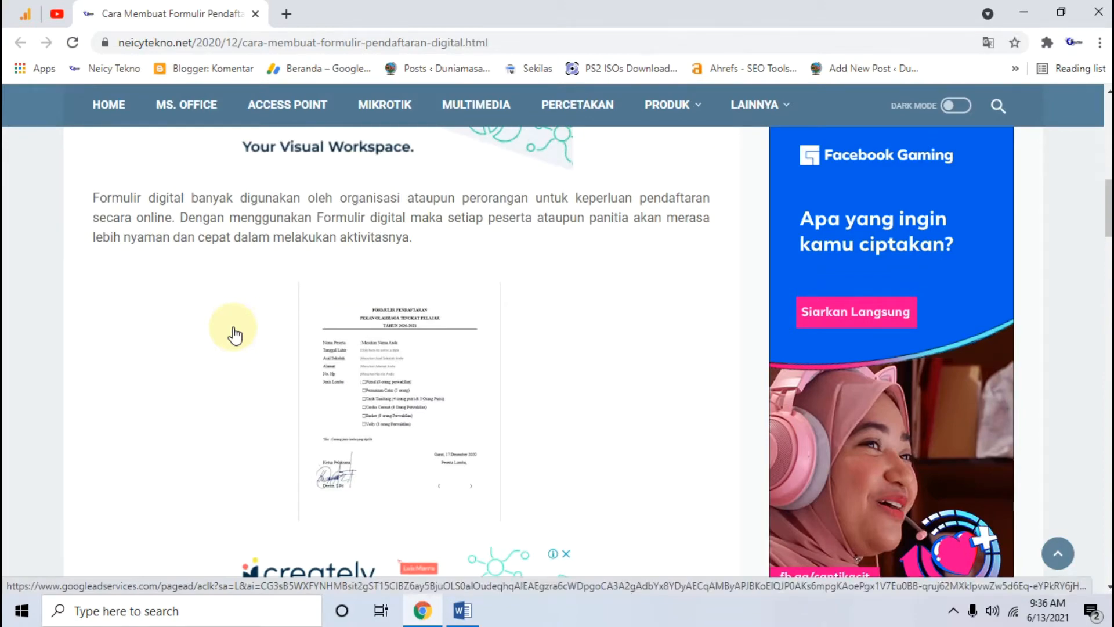
pyautogui.scroll(8, 234, 336)
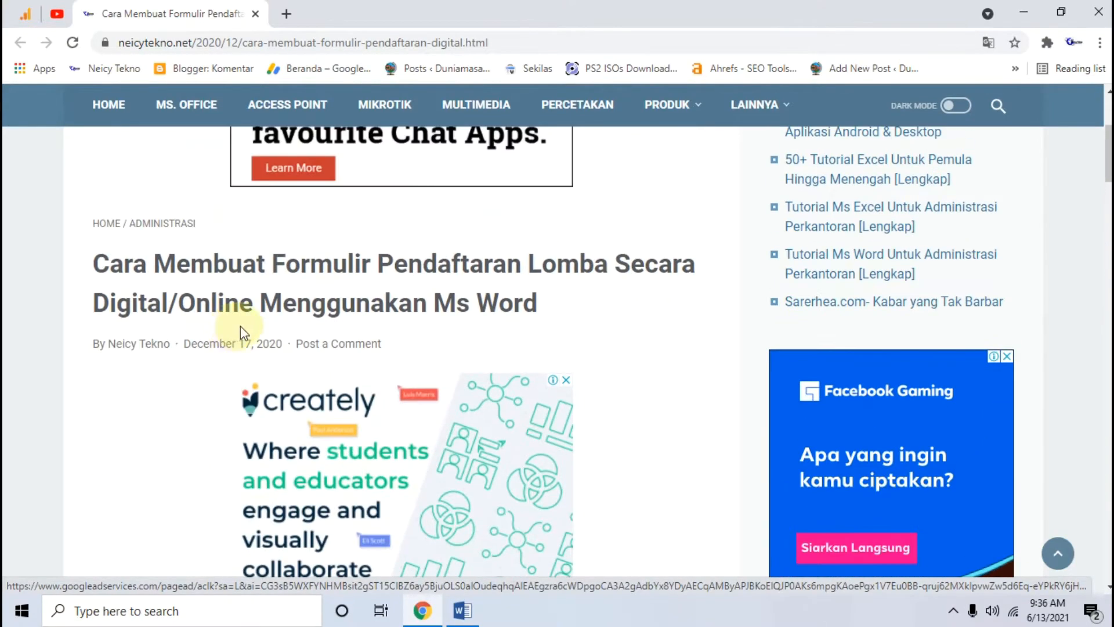
pyautogui.scroll(-12, 241, 331)
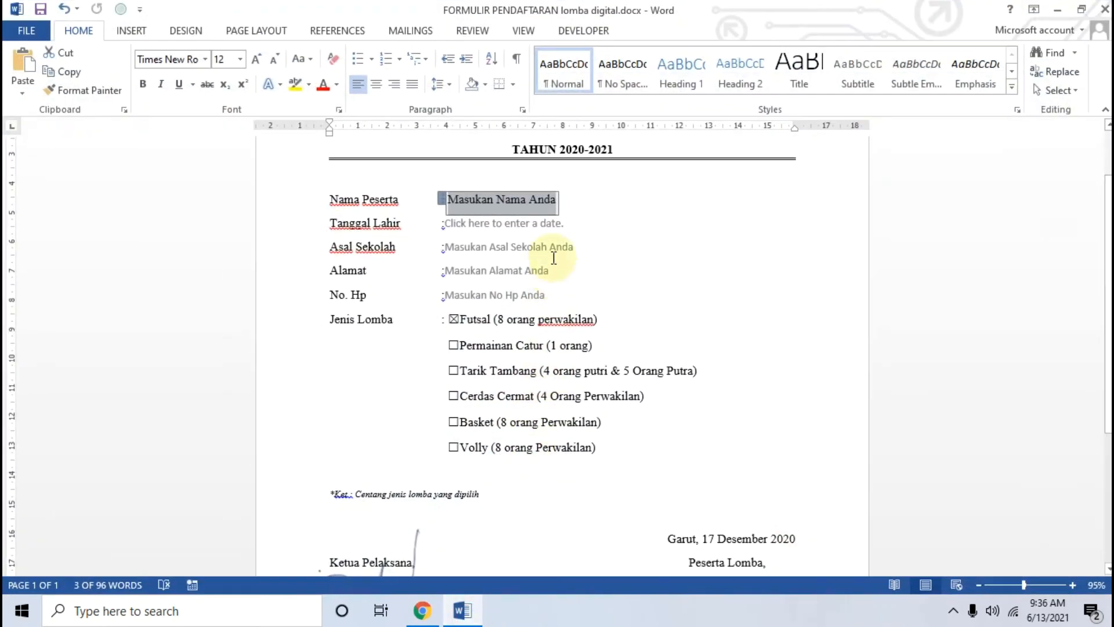
# Step: Test the Asal Sekolah, Nama Peserta and Tanggal Lahir fields, opening and closing the date calendar
pyautogui.click(627, 258)
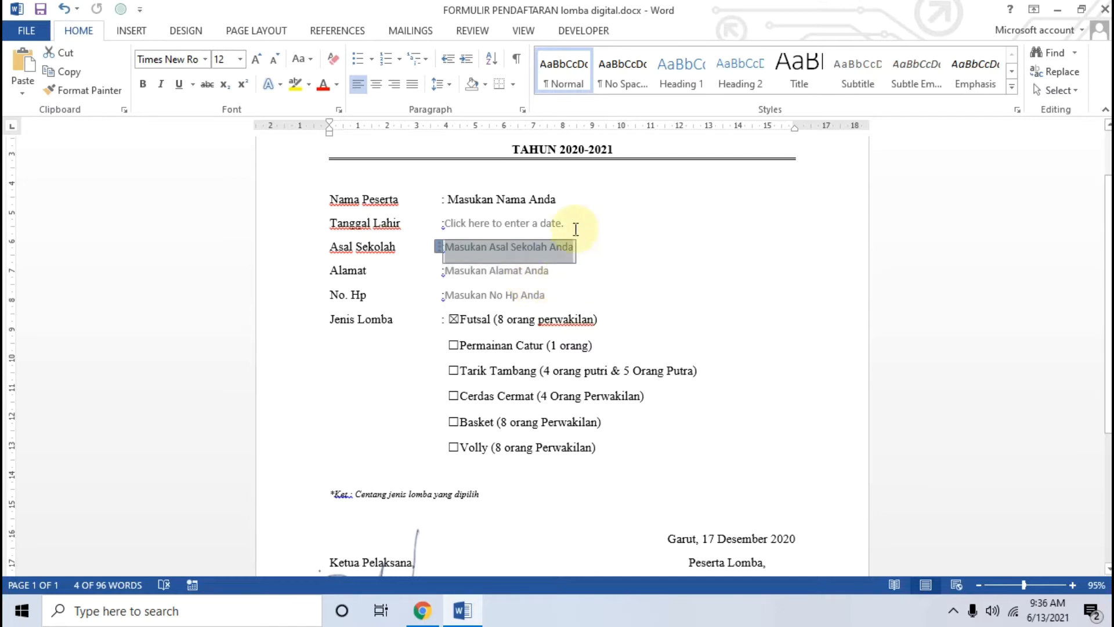
pyautogui.click(585, 197)
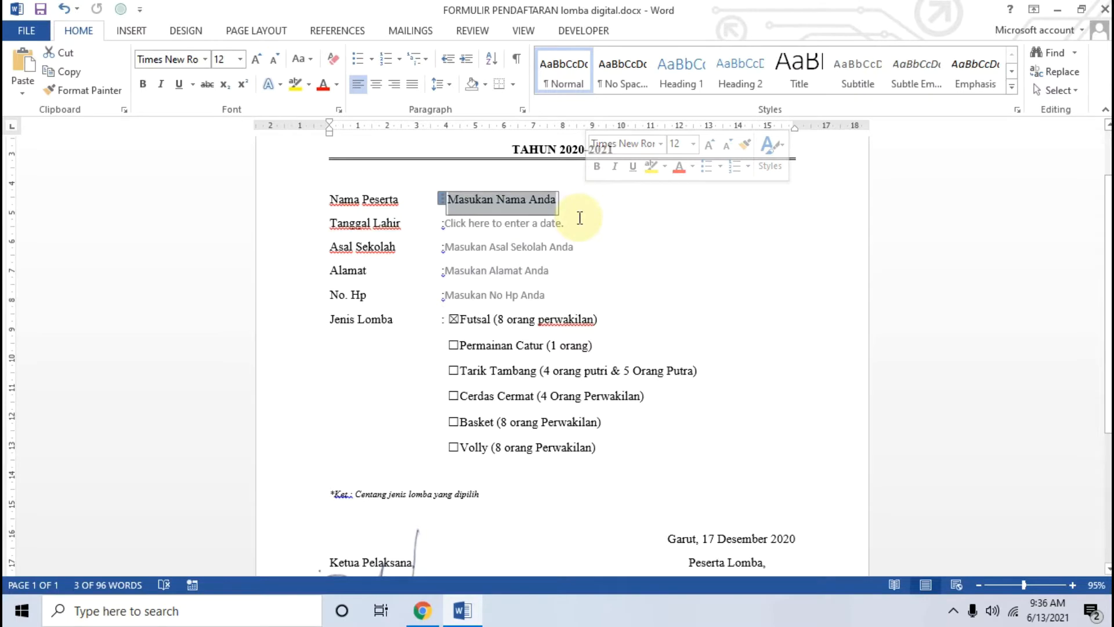
pyautogui.scroll(1, 579, 218)
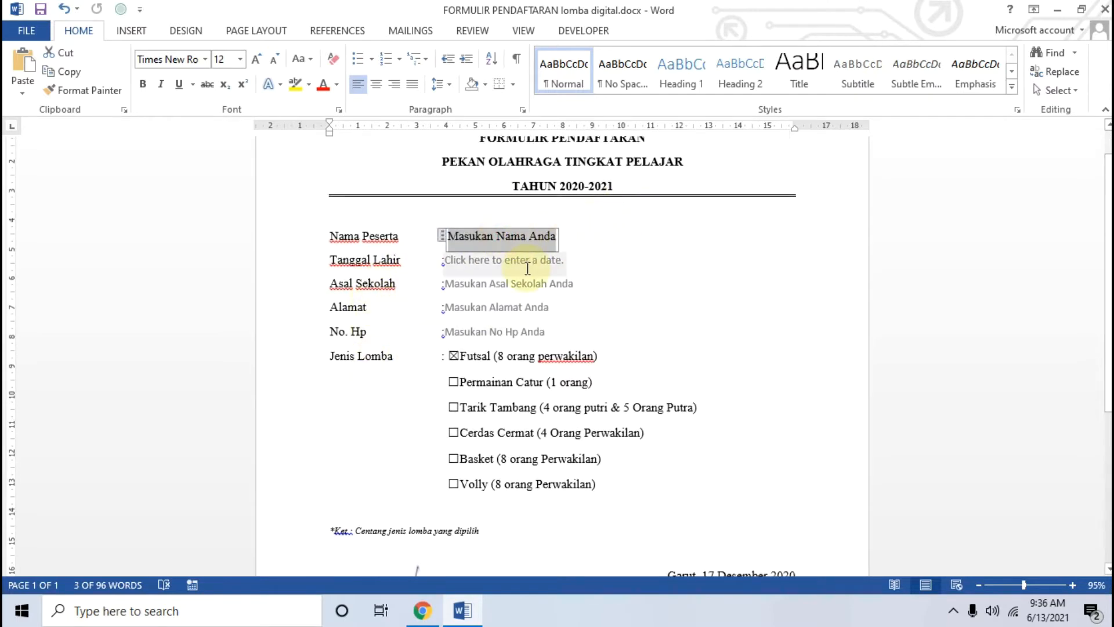
pyautogui.click(644, 261)
pyautogui.click(577, 263)
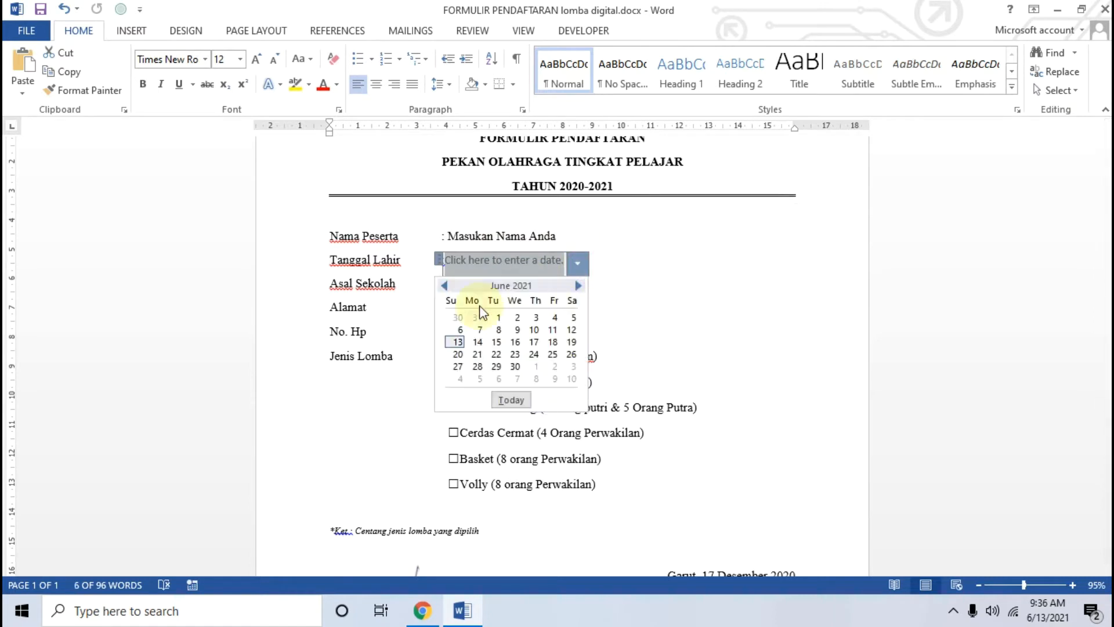
pyautogui.click(659, 293)
pyautogui.scroll(-1, 639, 313)
# Step: Toggle the Jenis Lomba checkboxes, leaving only Cerdas Cermat ticked
pyautogui.click(453, 319)
pyautogui.click(453, 346)
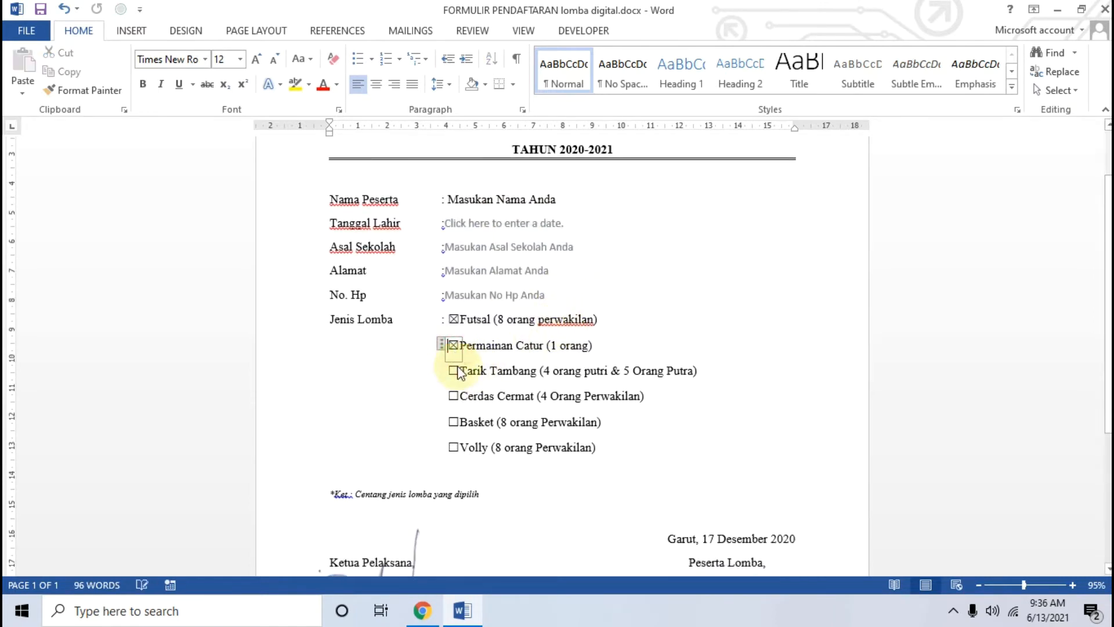
pyautogui.click(454, 320)
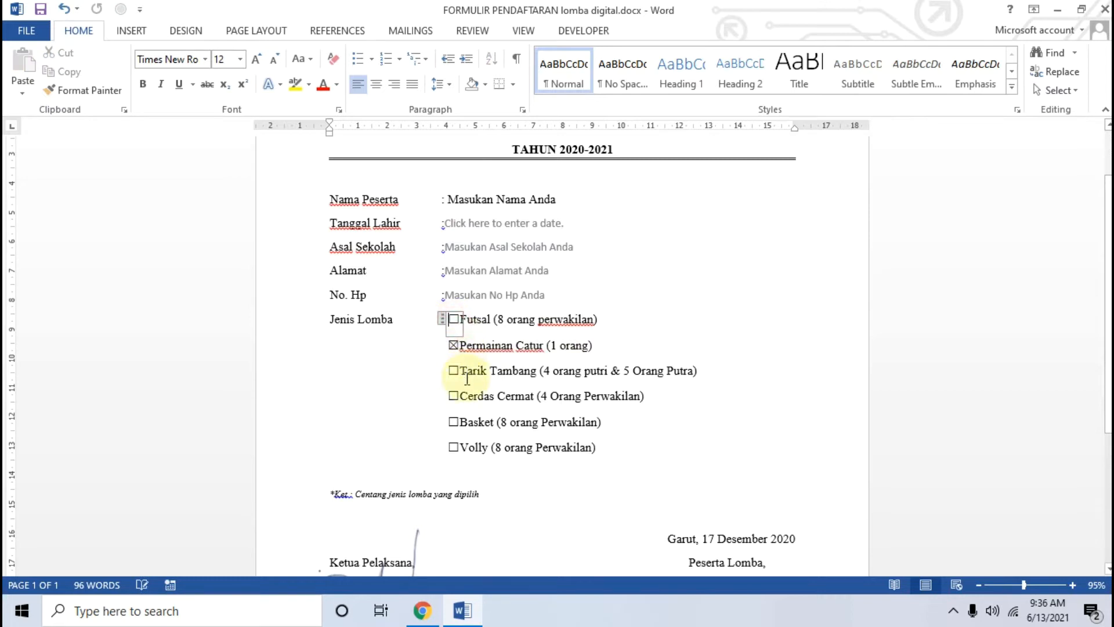
pyautogui.click(454, 370)
pyautogui.click(453, 346)
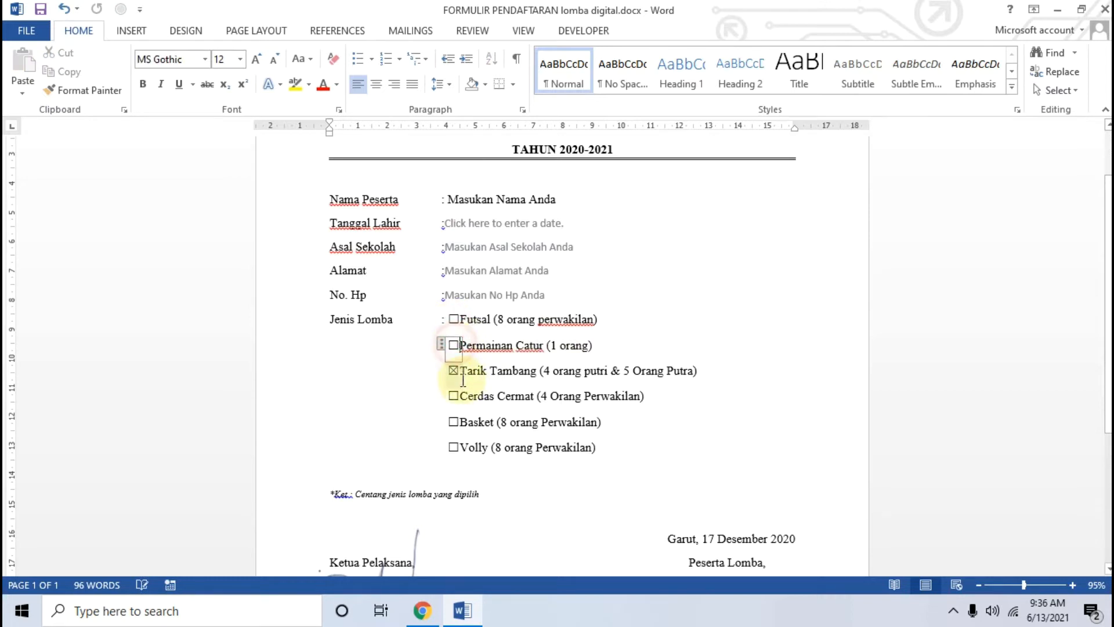
pyautogui.click(453, 396)
pyautogui.click(454, 371)
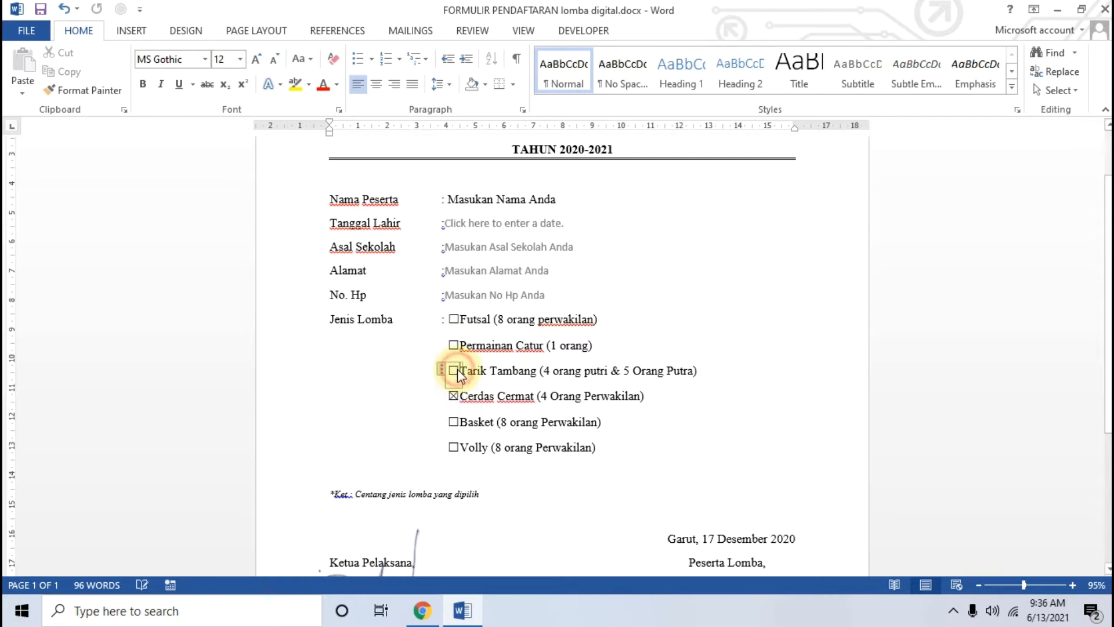
# Step: Select the Asal Sekolah field, scroll the form, and Tab on to the Alamat field
pyautogui.click(607, 258)
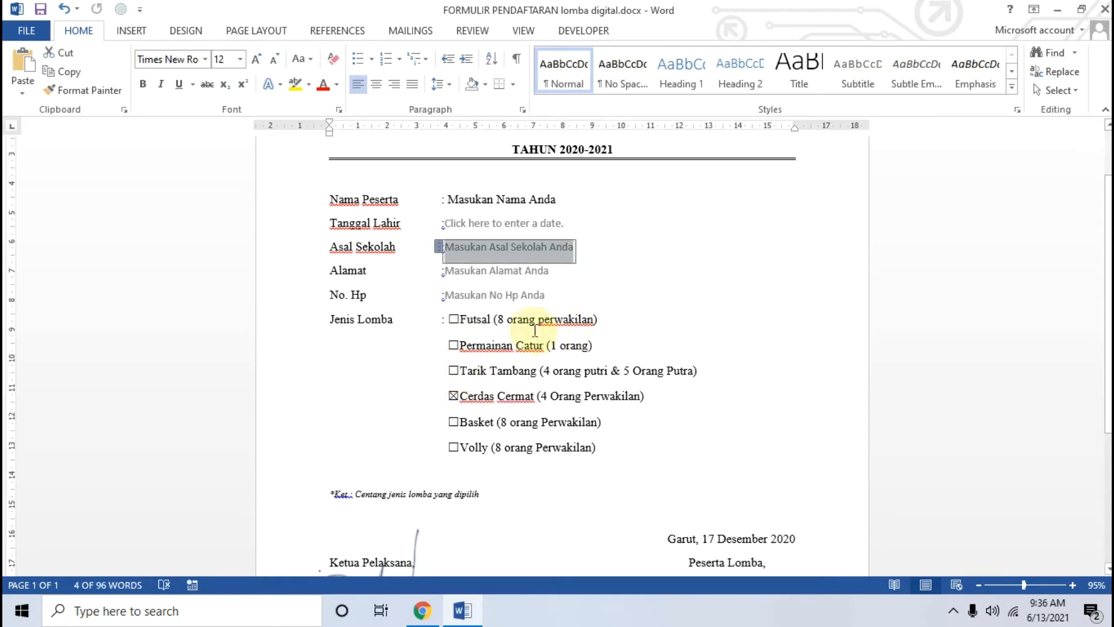
pyautogui.scroll(-1, 470, 353)
pyautogui.scroll(-1, 471, 354)
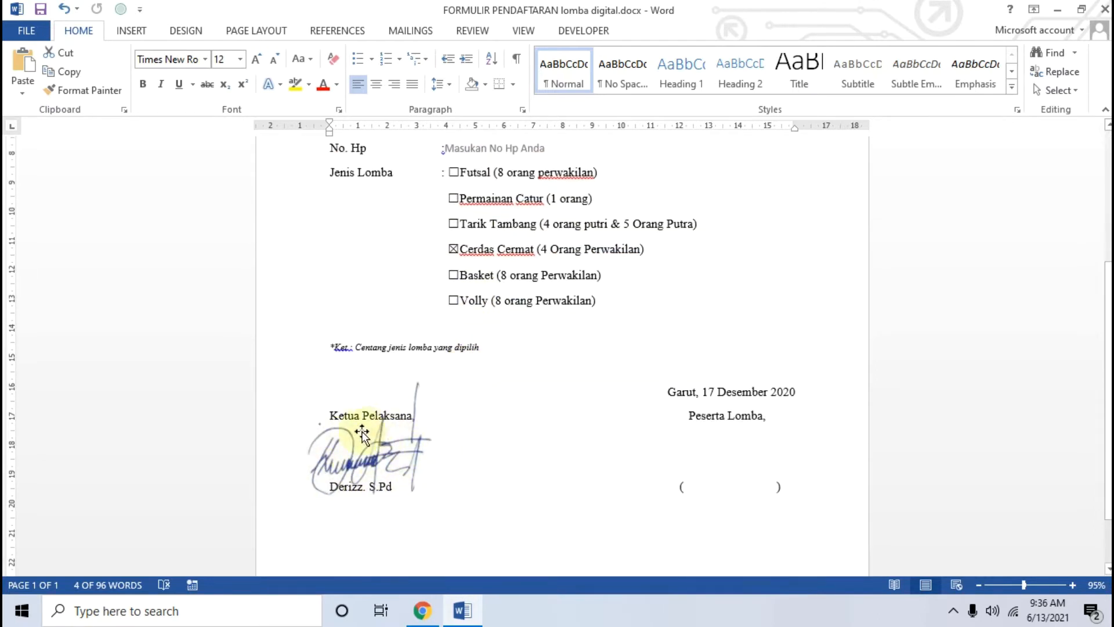
pyautogui.scroll(2, 482, 402)
pyautogui.press('Tab')
pyautogui.scroll(1, 441, 511)
# Step: Read through the tutorial article in Chrome
pyautogui.click(428, 621)
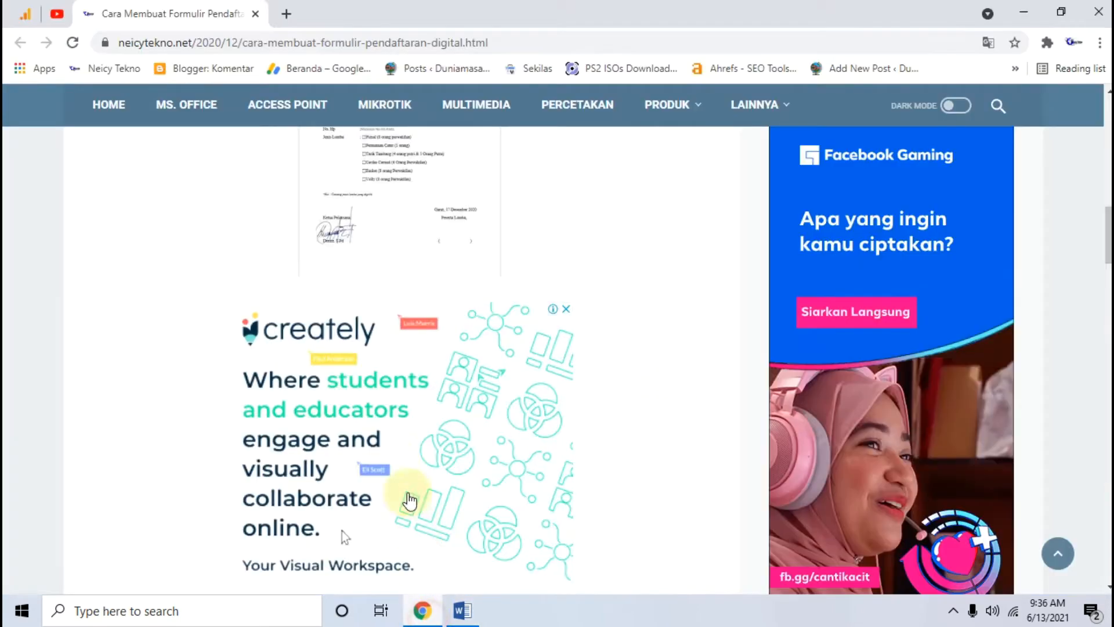
pyautogui.scroll(5, 120, 342)
pyautogui.scroll(5, 126, 335)
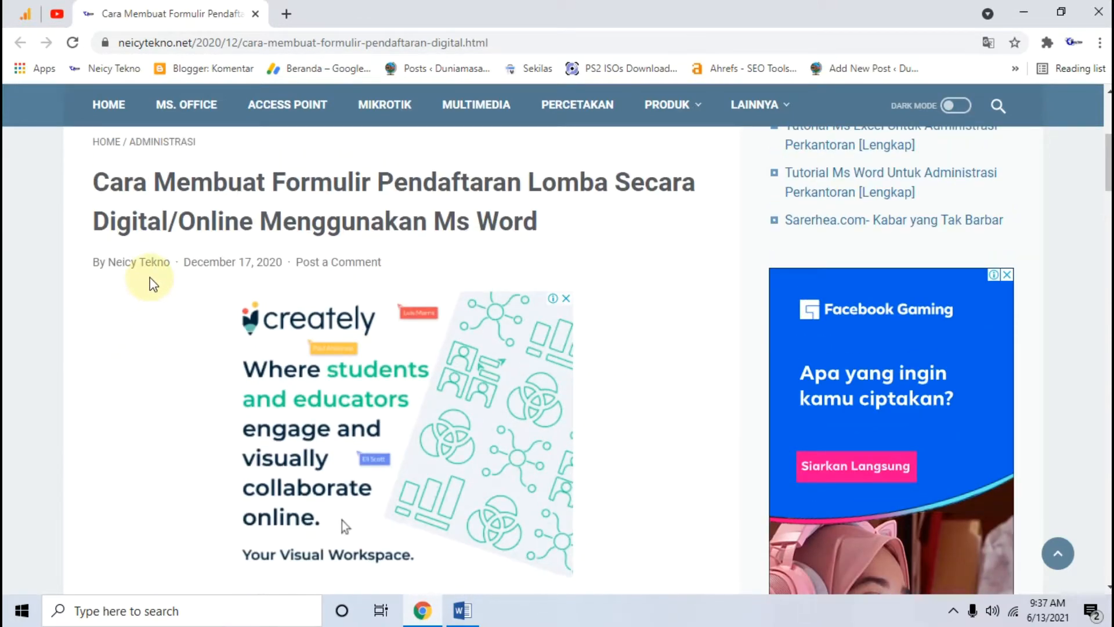
pyautogui.scroll(-10, 279, 261)
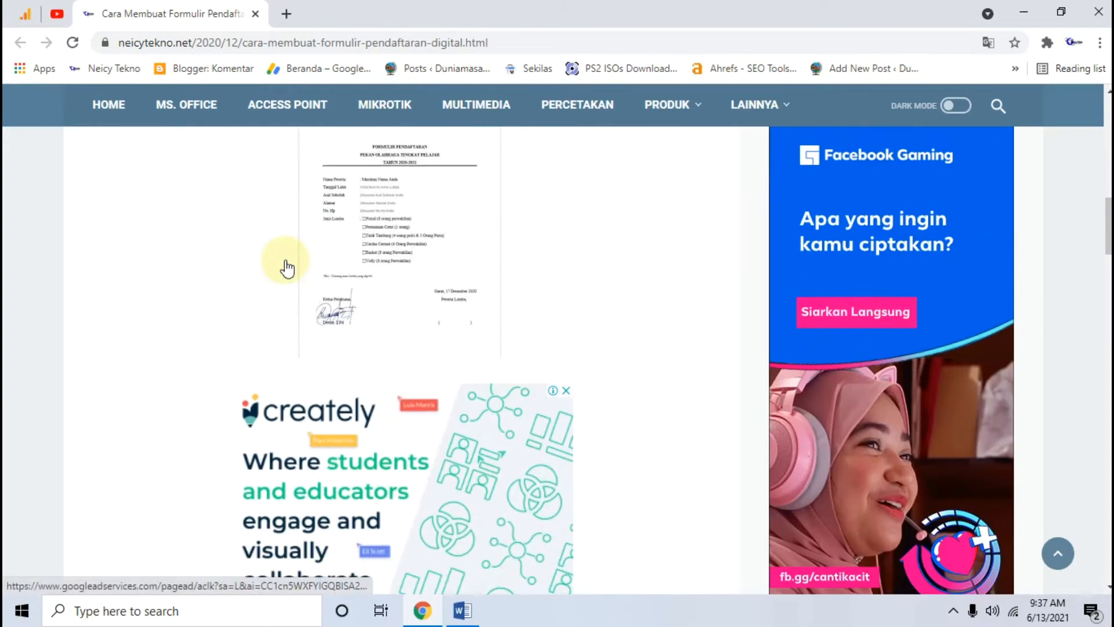
pyautogui.scroll(-7, 287, 268)
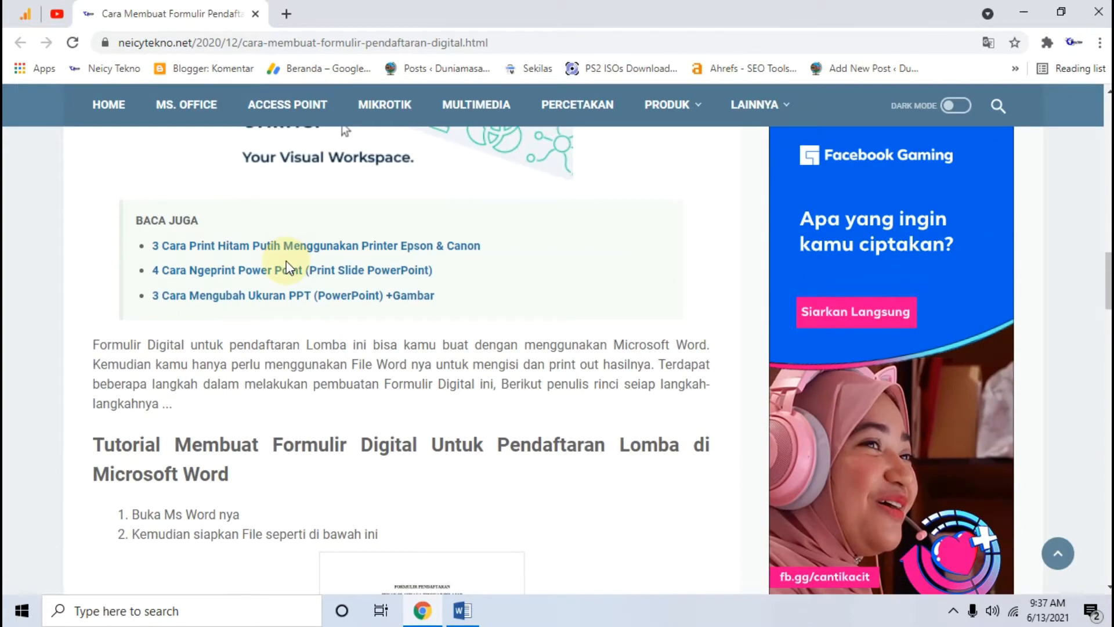
pyautogui.scroll(-4, 286, 268)
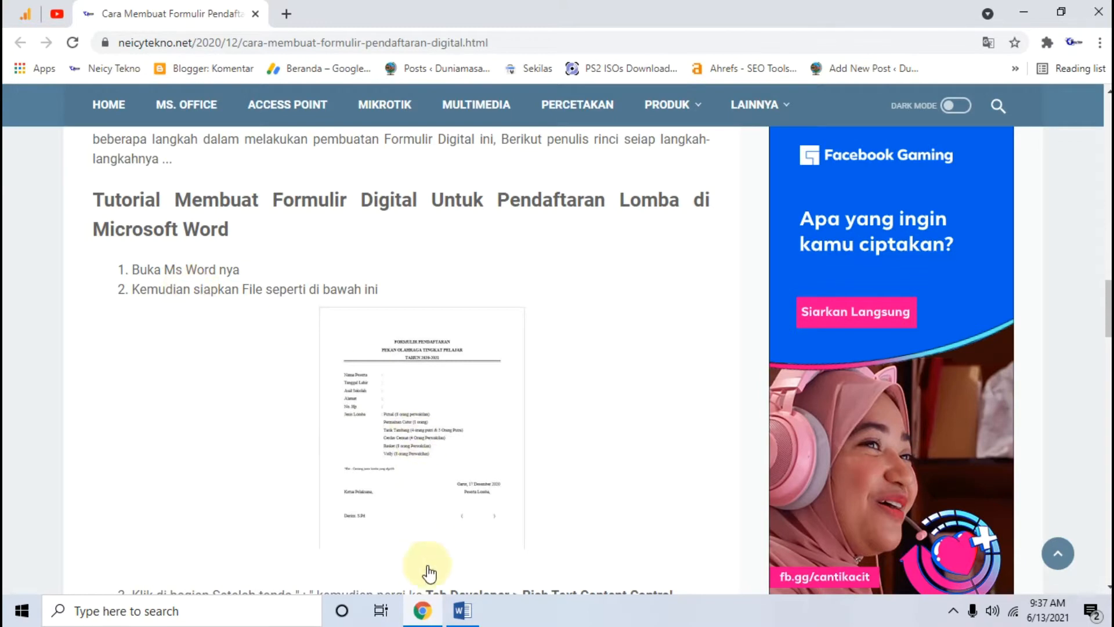
# Step: Back in Word, create a new blank document via FILE > New
pyautogui.click(462, 612)
pyautogui.scroll(-2, 348, 348)
pyautogui.scroll(2, 233, 232)
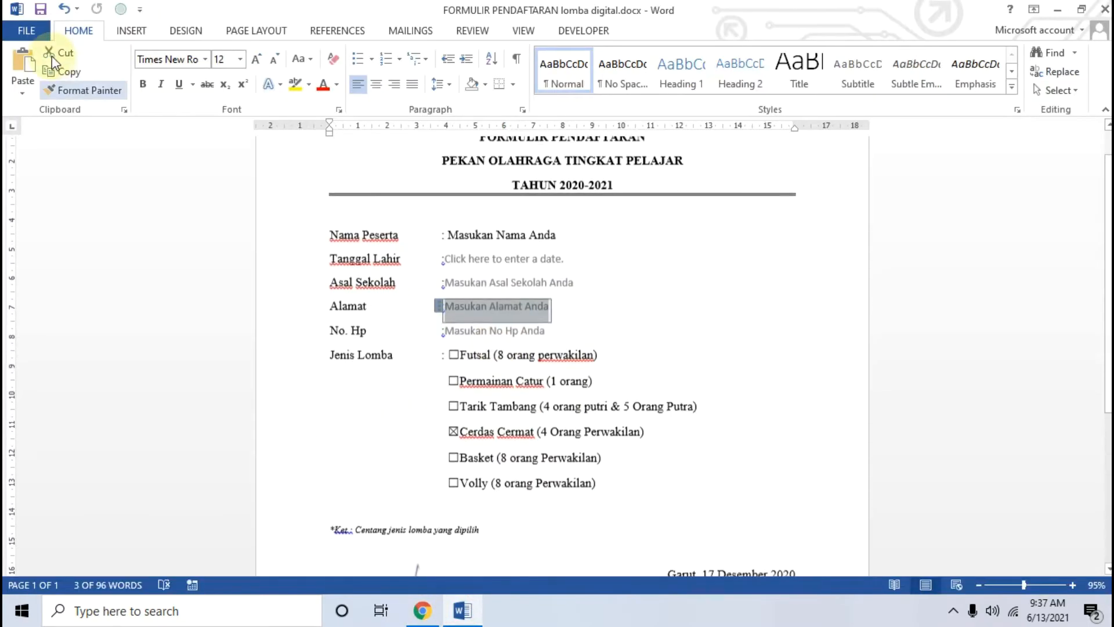
pyautogui.click(36, 29)
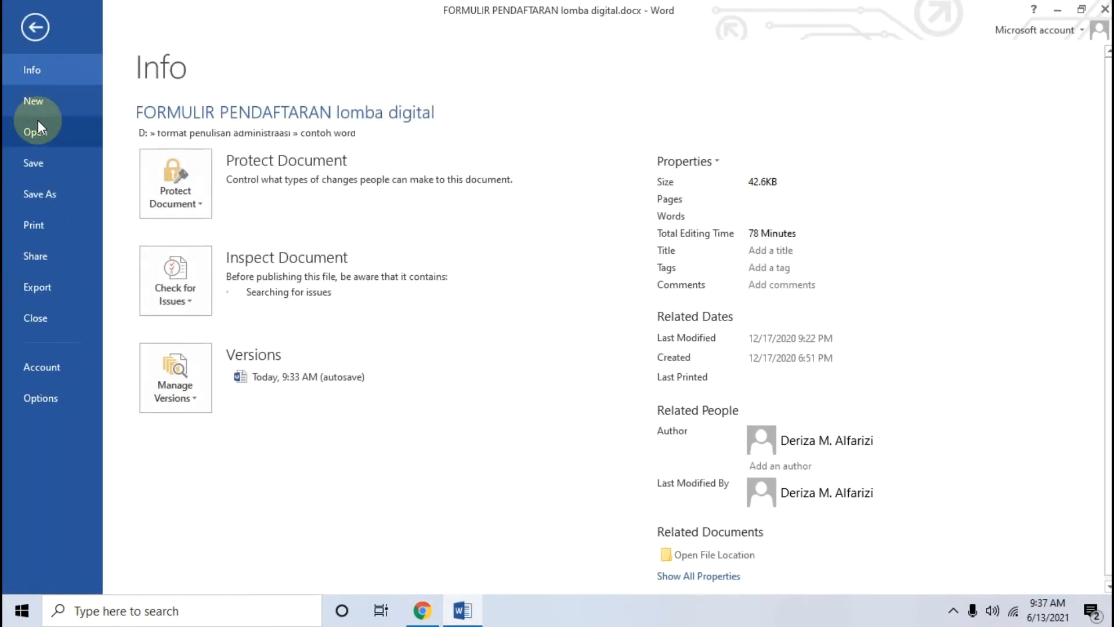
pyautogui.click(37, 105)
pyautogui.click(242, 242)
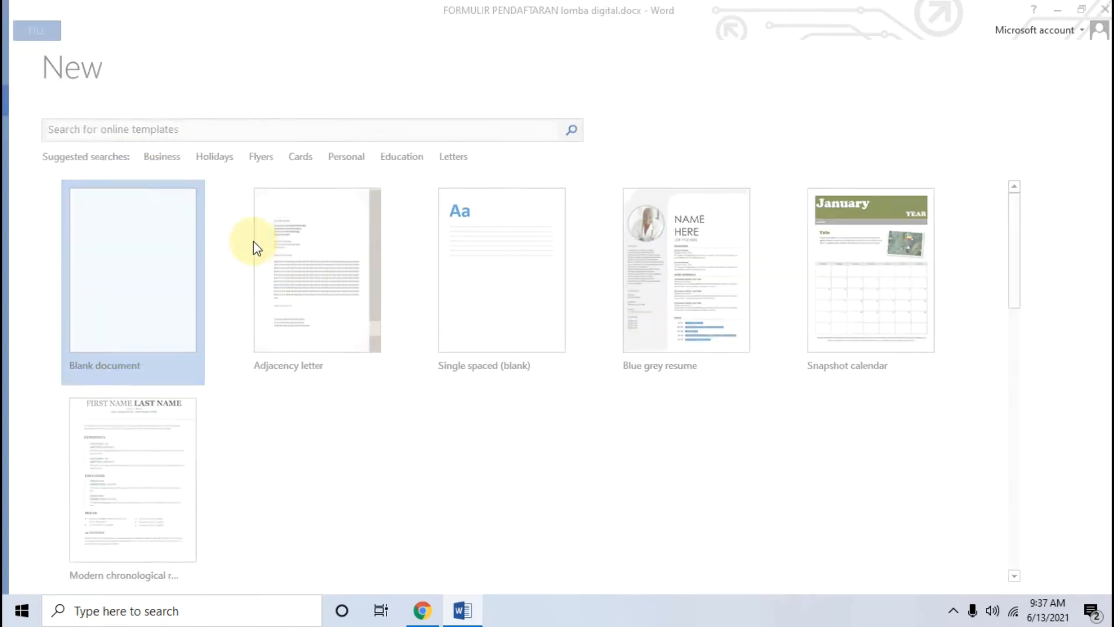
pyautogui.click(420, 612)
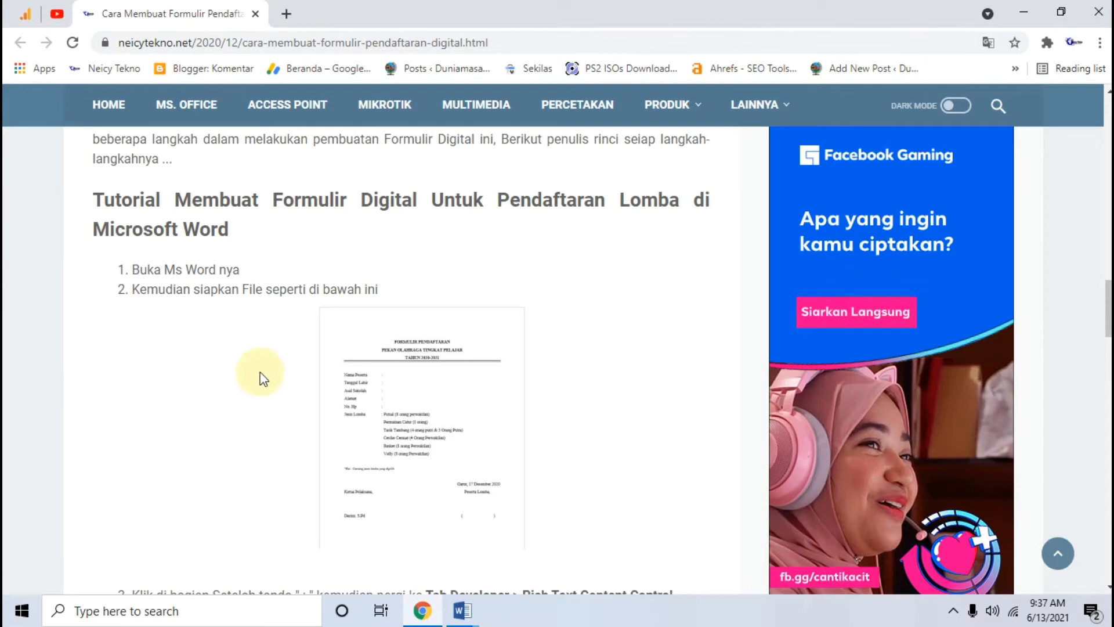
# Step: Enlarge the tutorial's step-3 screenshot and go back to image 2 of 8, the blank form
pyautogui.scroll(-4, 256, 366)
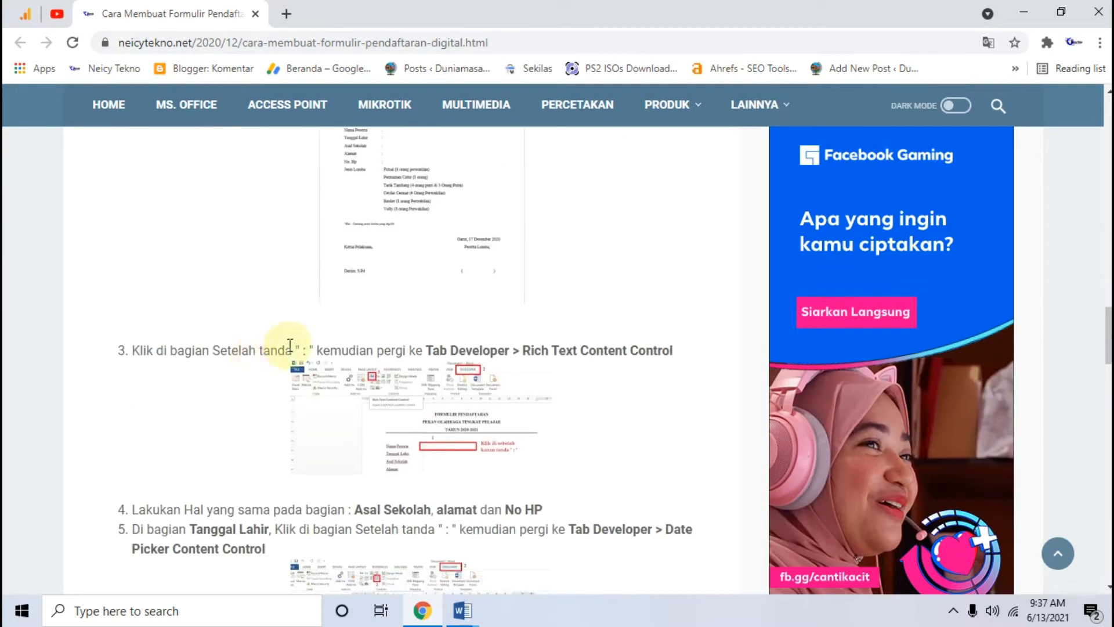
pyautogui.click(456, 432)
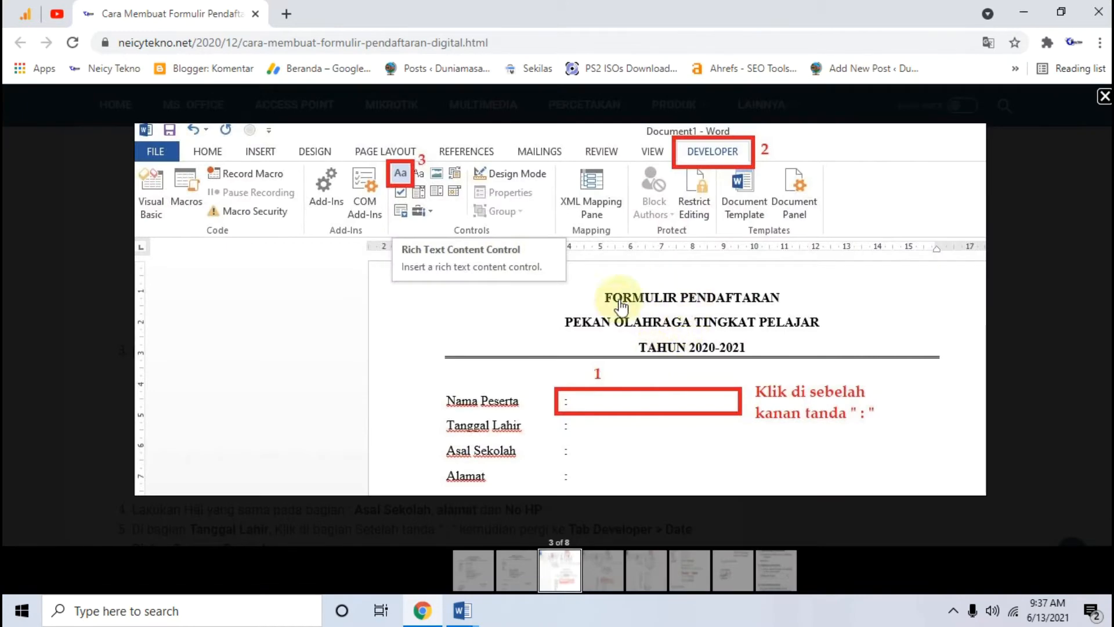
pyautogui.click(513, 564)
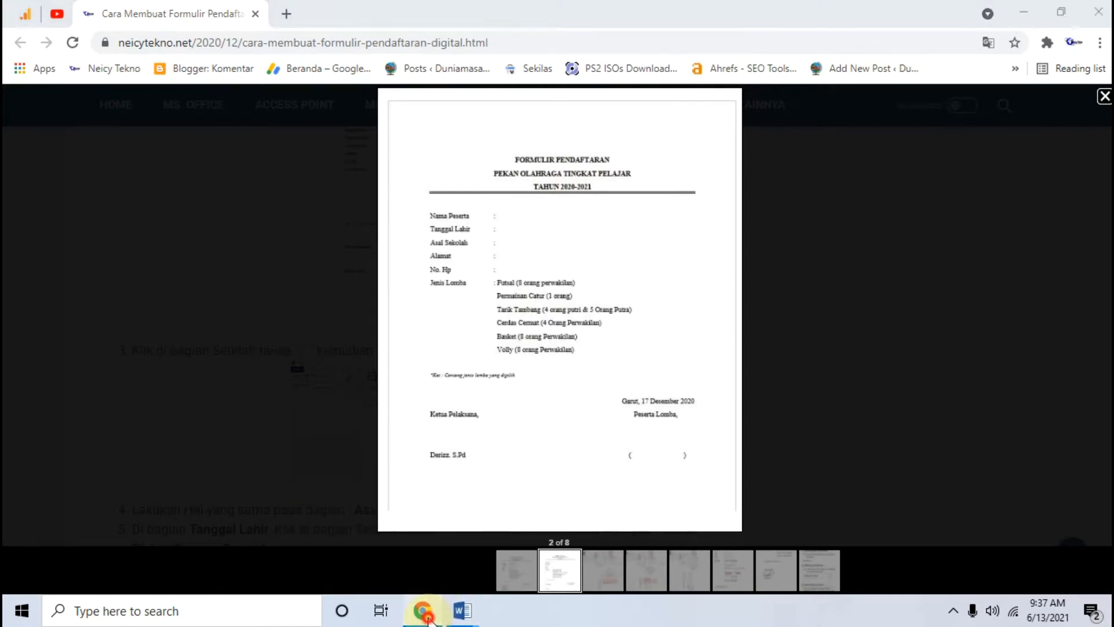
pyautogui.click(462, 610)
# Step: Type the heading FORMULIR PENDAFTARAN, replacing the mistyped DIG
pyautogui.press('Return')
pyautogui.write('FORMULIR DIGITAL')
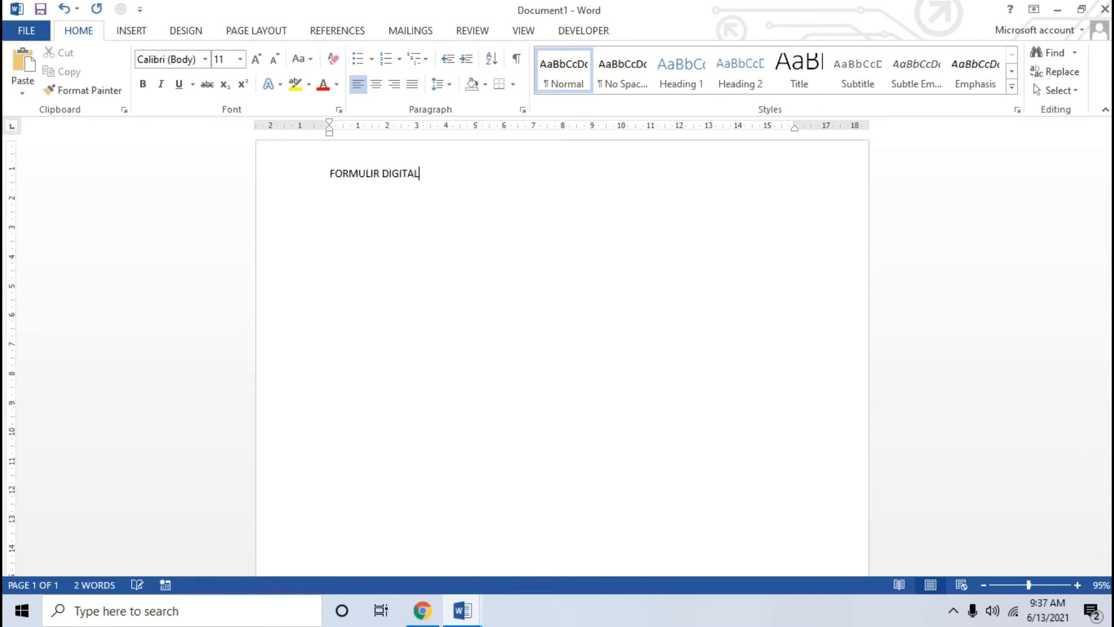
pyautogui.click(425, 610)
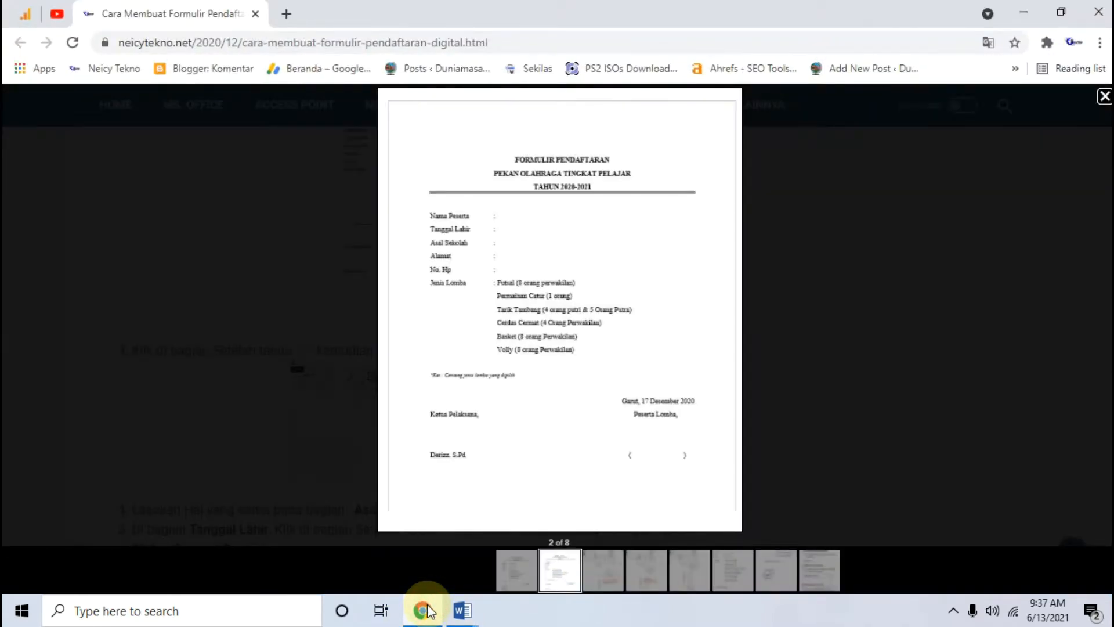
pyautogui.click(427, 604)
pyautogui.moveTo(416, 174); pyautogui.dragTo(383, 179)
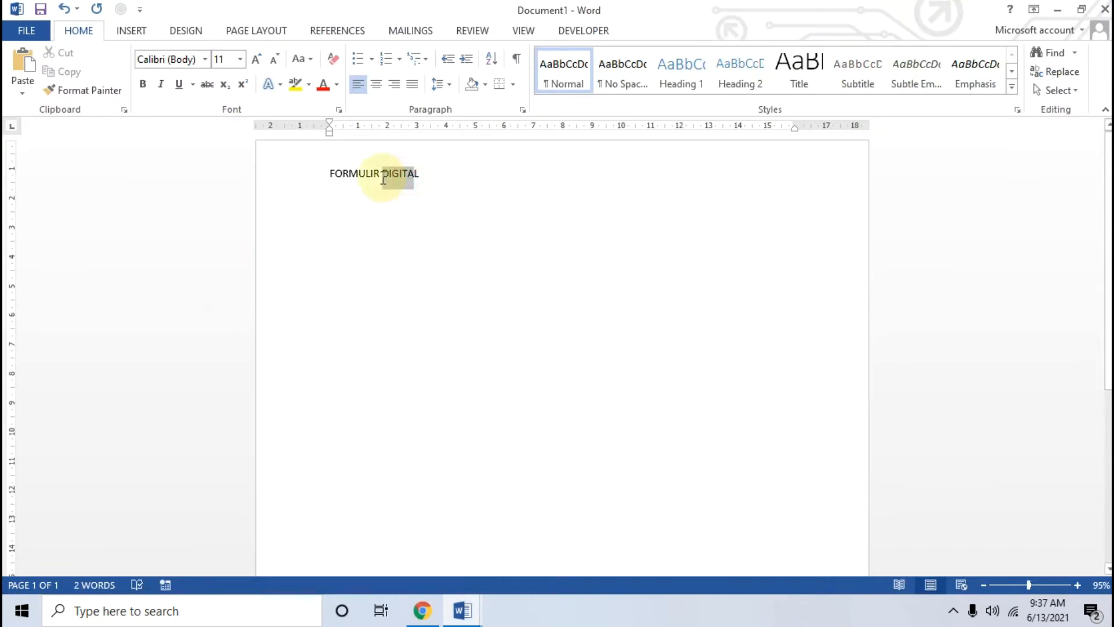
pyautogui.press('Delete')
pyautogui.press('Delete')
pyautogui.write('PENDAFTARAN')
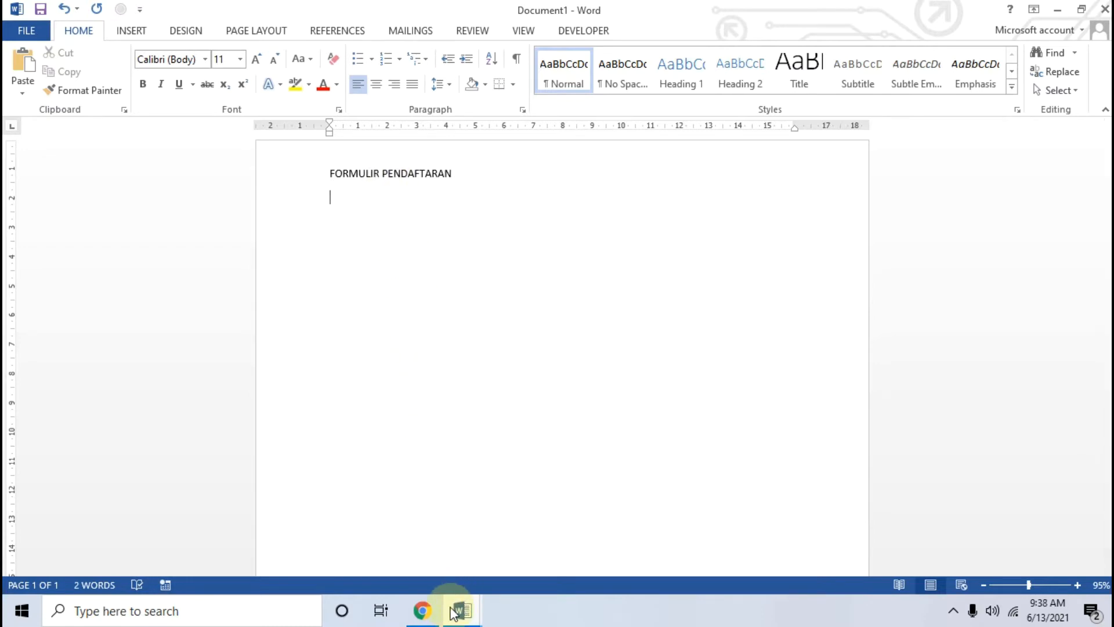
# Step: Add the subtitle line PEKAN OLAHRAGA TINGKAT PELAJAR
pyautogui.click(432, 613)
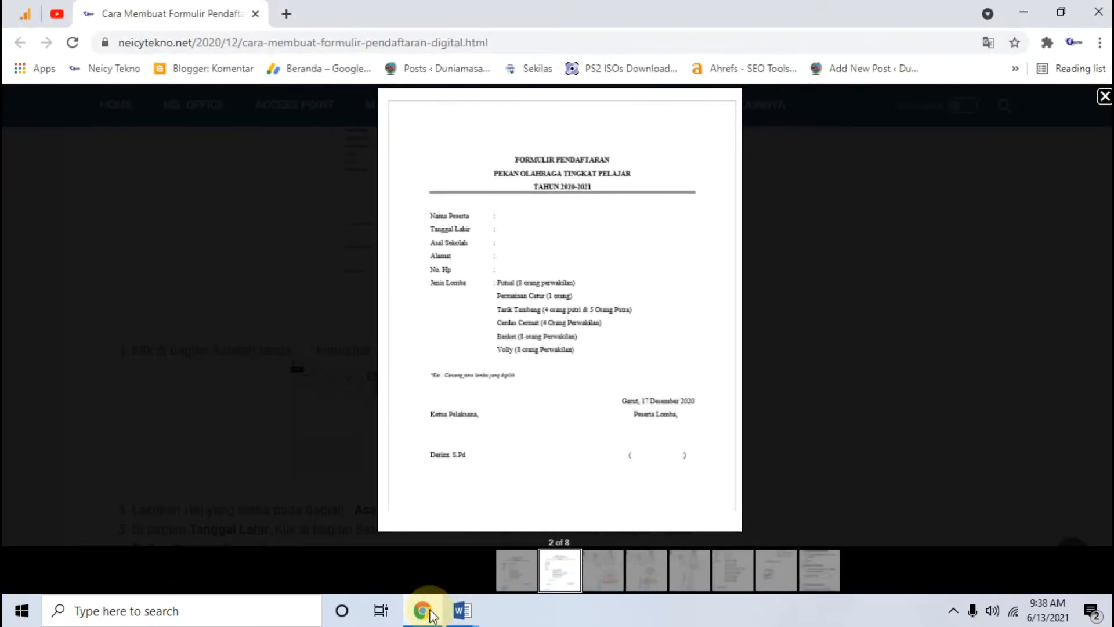
pyautogui.click(432, 613)
pyautogui.write('PEKAN')
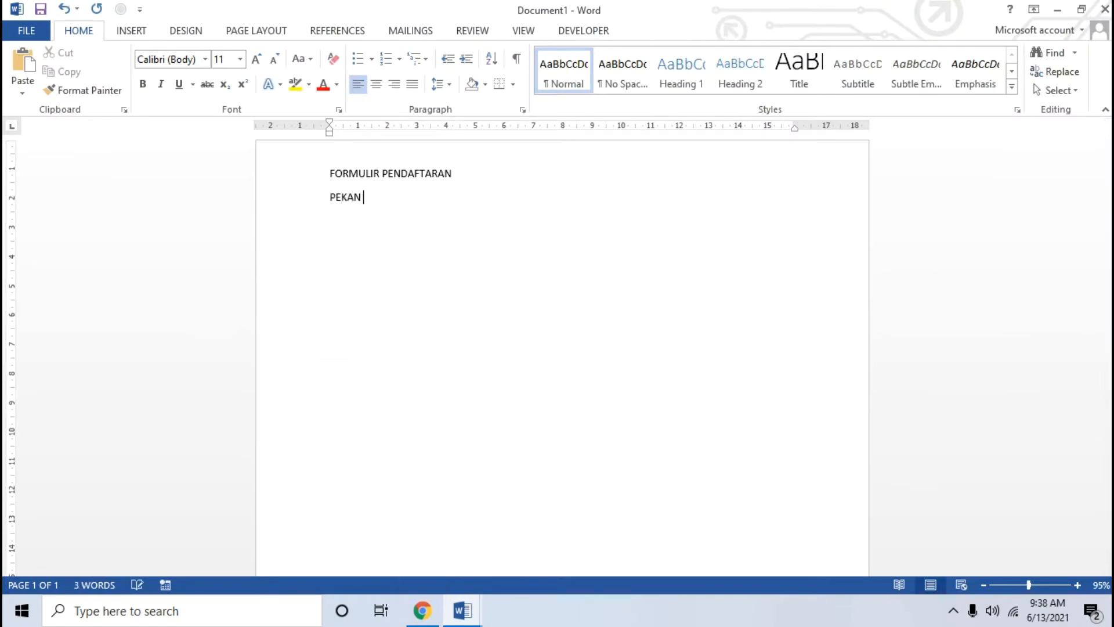
pyautogui.write(' OLAHRAGA PELAJA')
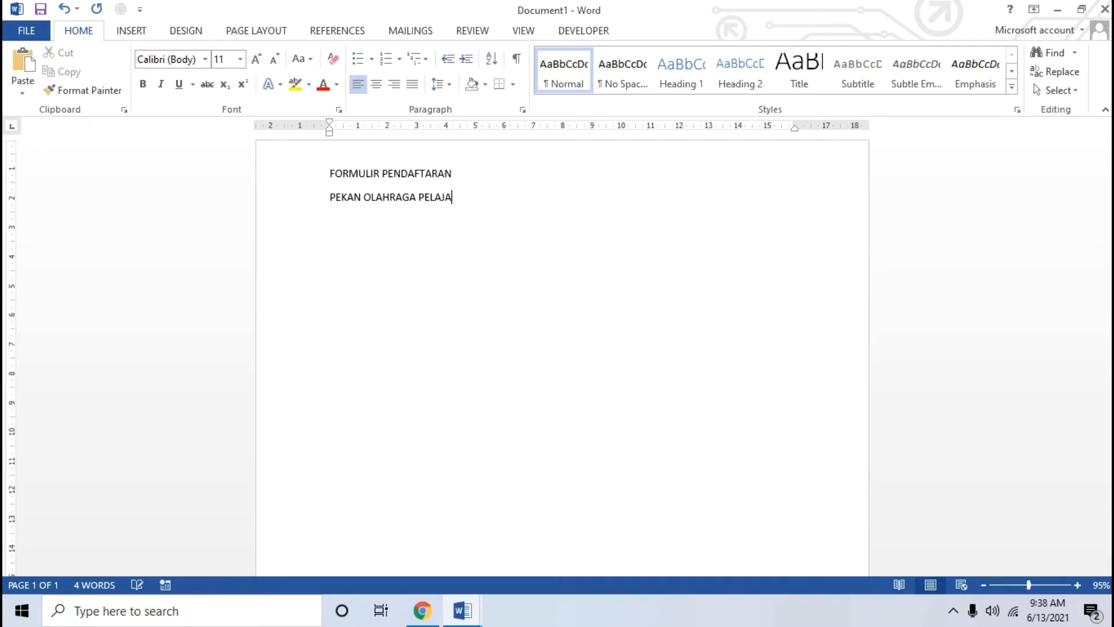
pyautogui.write('R')
pyautogui.click(428, 606)
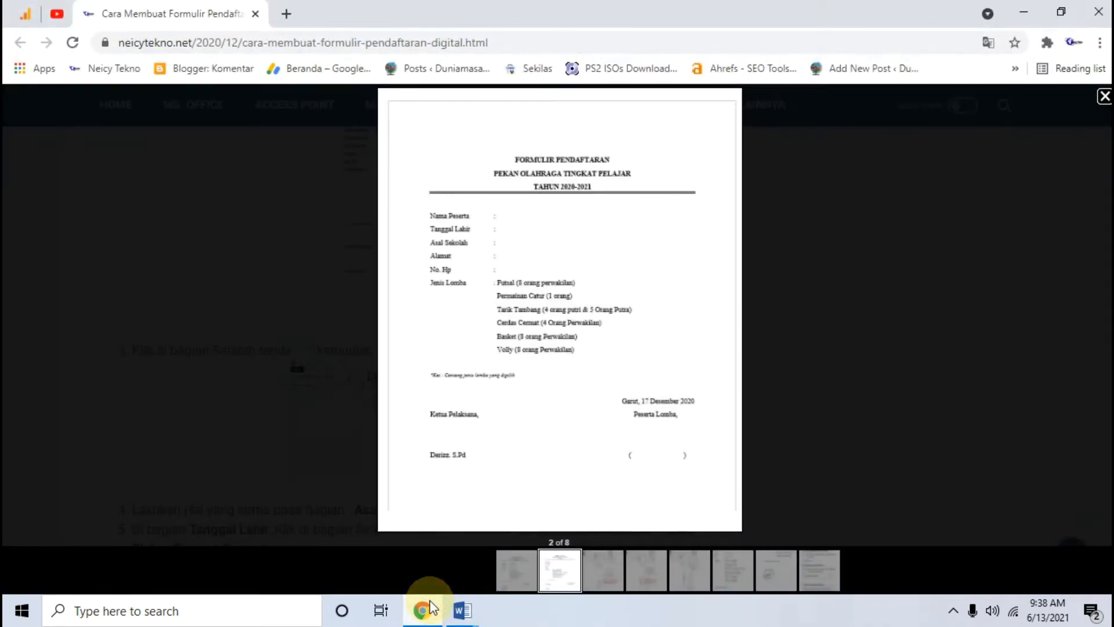
pyautogui.click(432, 610)
pyautogui.click(419, 197)
pyautogui.write('TINGKAT PELAJAR')
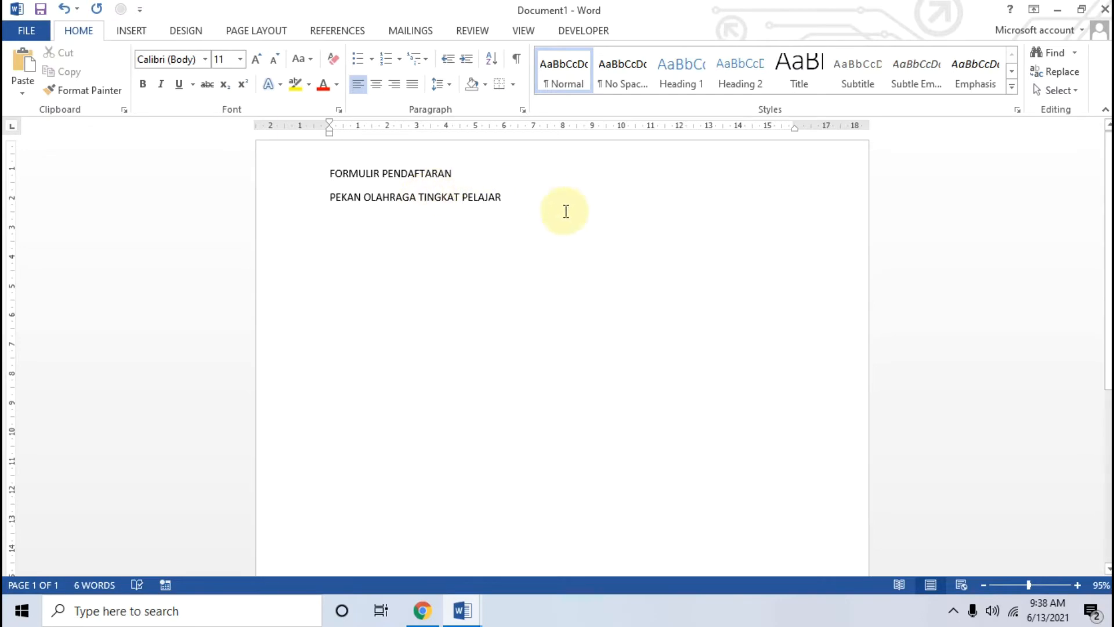
# Step: Add a third line reading TAHUN 2020-2021 below the subtitle
pyautogui.click(543, 198)
pyautogui.press('Return')
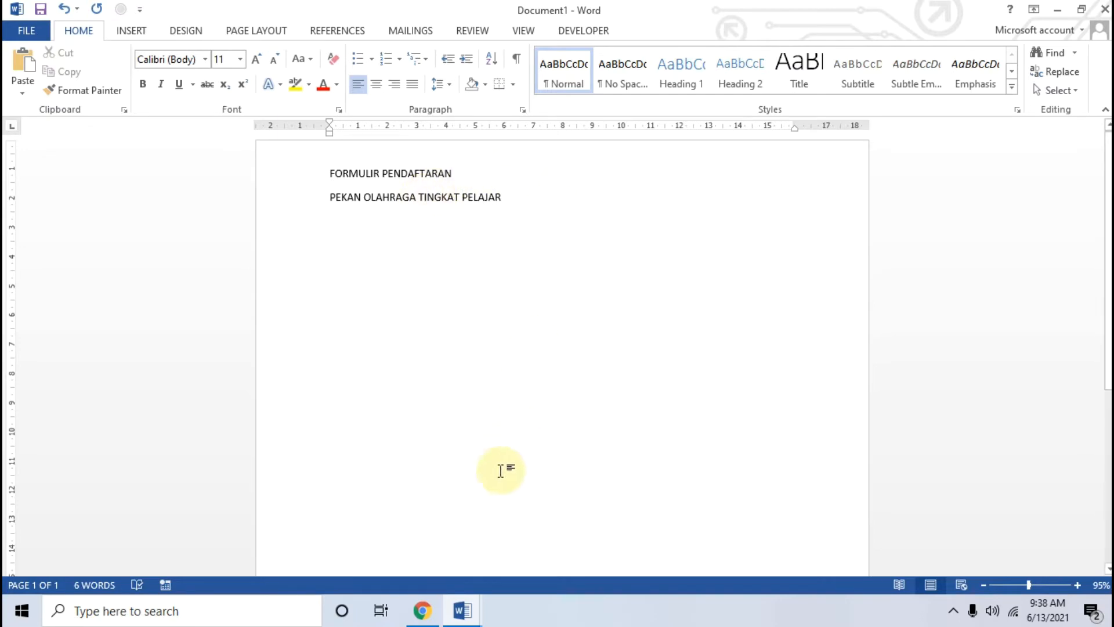
pyautogui.click(422, 612)
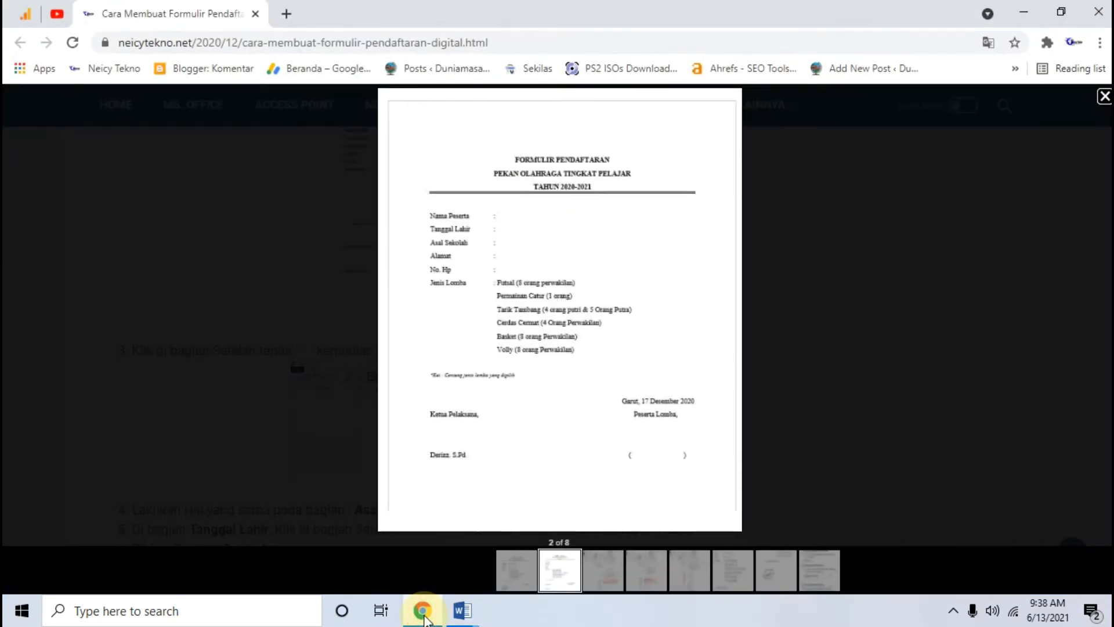
pyautogui.click(423, 615)
pyautogui.write('TAHUN')
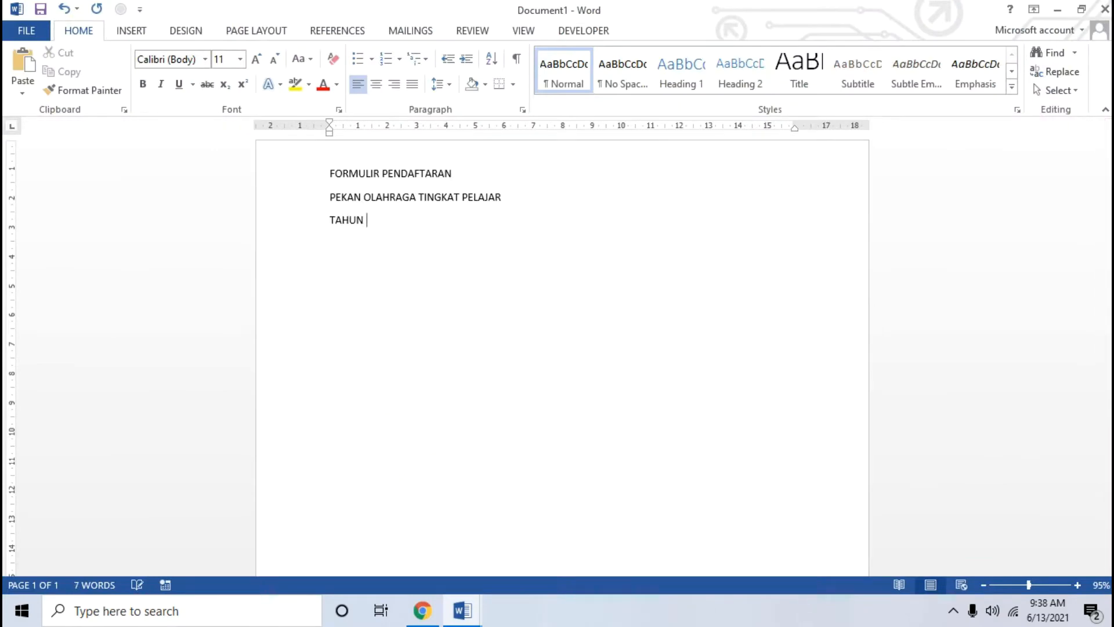
pyautogui.click(422, 614)
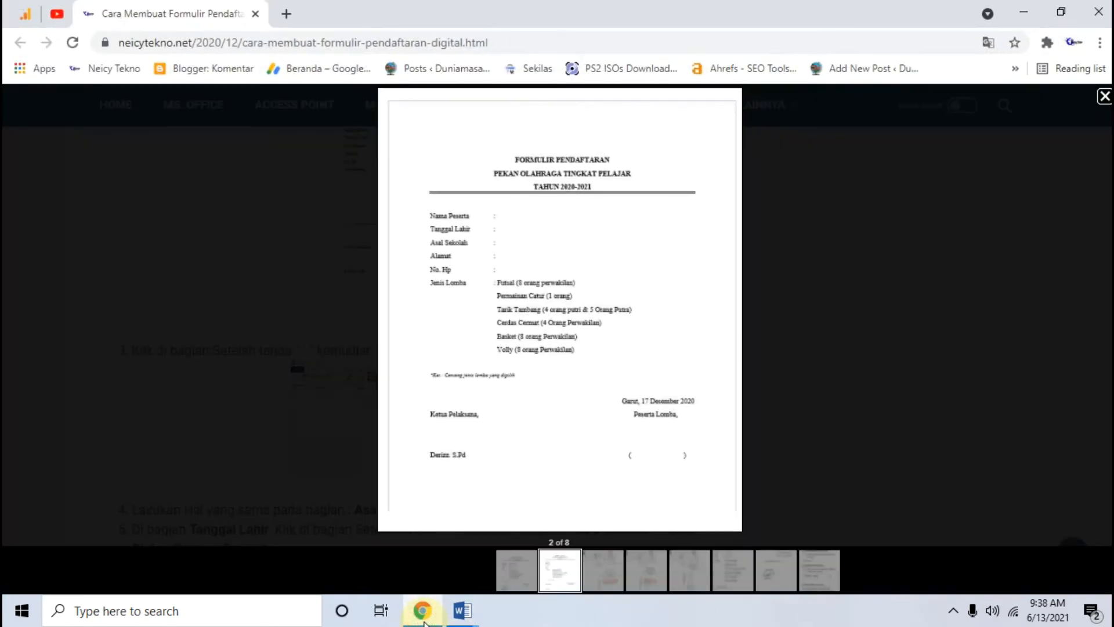
pyautogui.click(423, 616)
pyautogui.write('2020-2021')
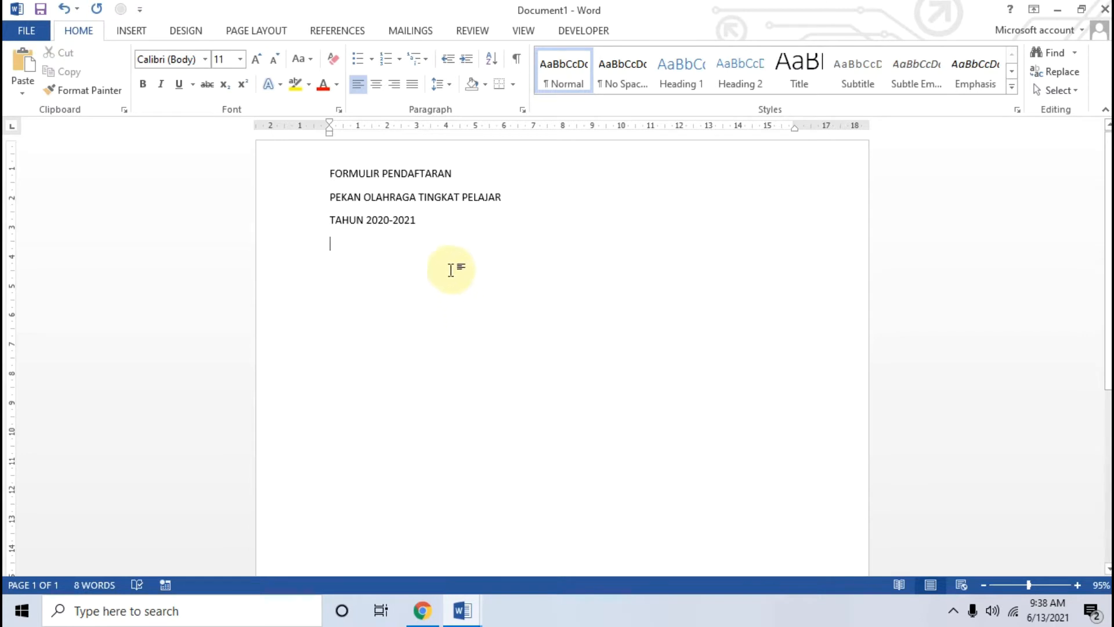
# Step: Make the three title lines bold, centred Times New Roman at 12 pt
pyautogui.moveTo(428, 219); pyautogui.dragTo(312, 170)
pyautogui.click(205, 58)
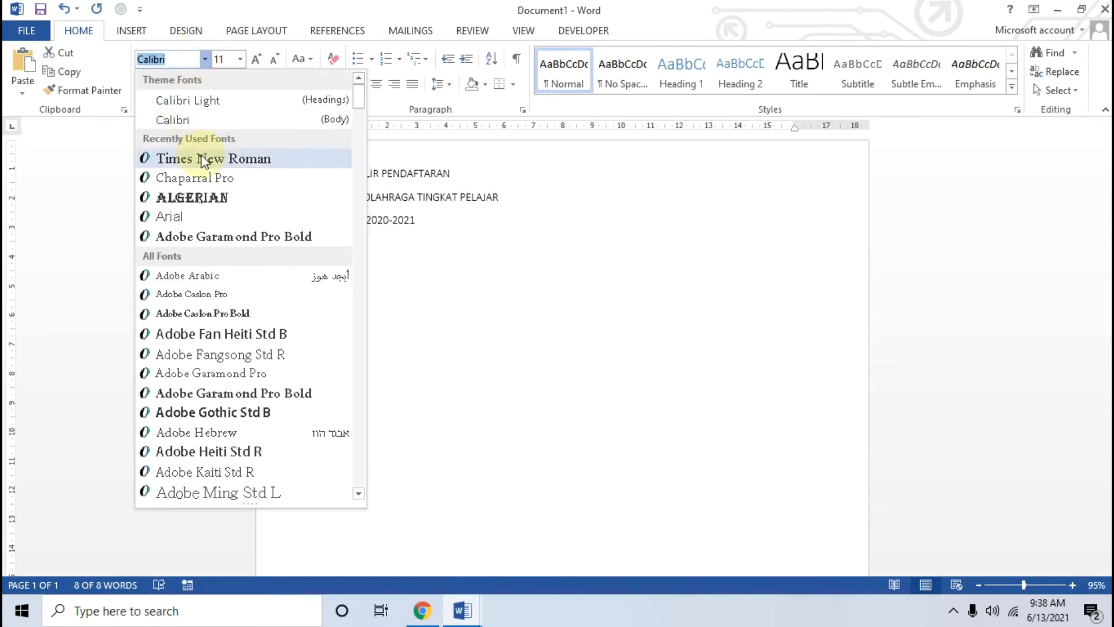
pyautogui.click(189, 155)
pyautogui.click(256, 59)
pyautogui.click(374, 84)
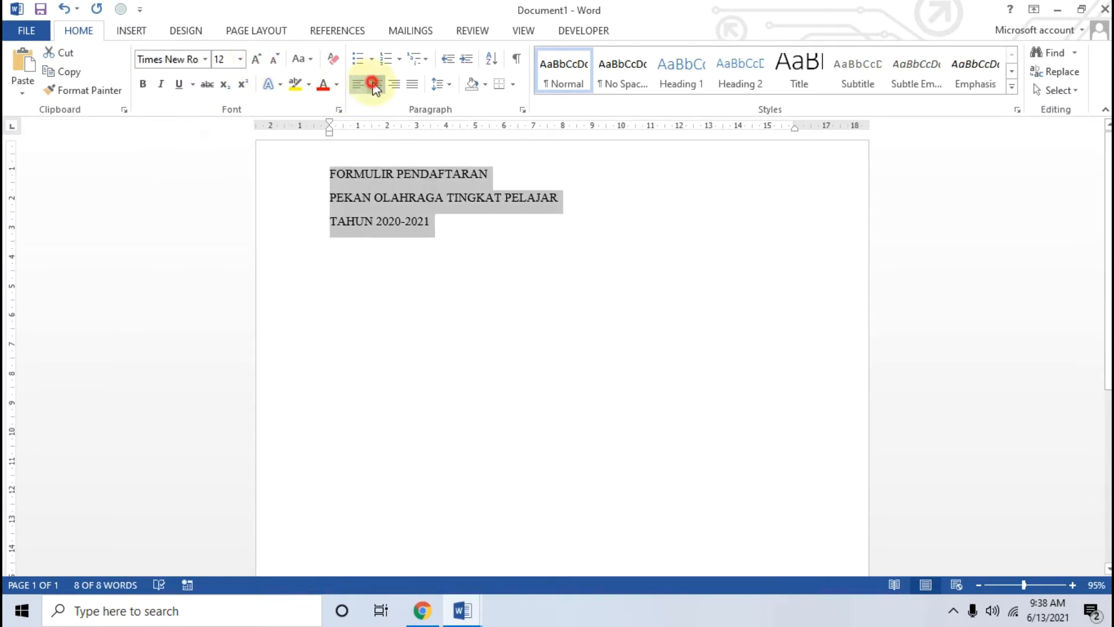
pyautogui.click(142, 84)
# Step: Type === below the title to create a double horizontal rule
pyautogui.click(633, 244)
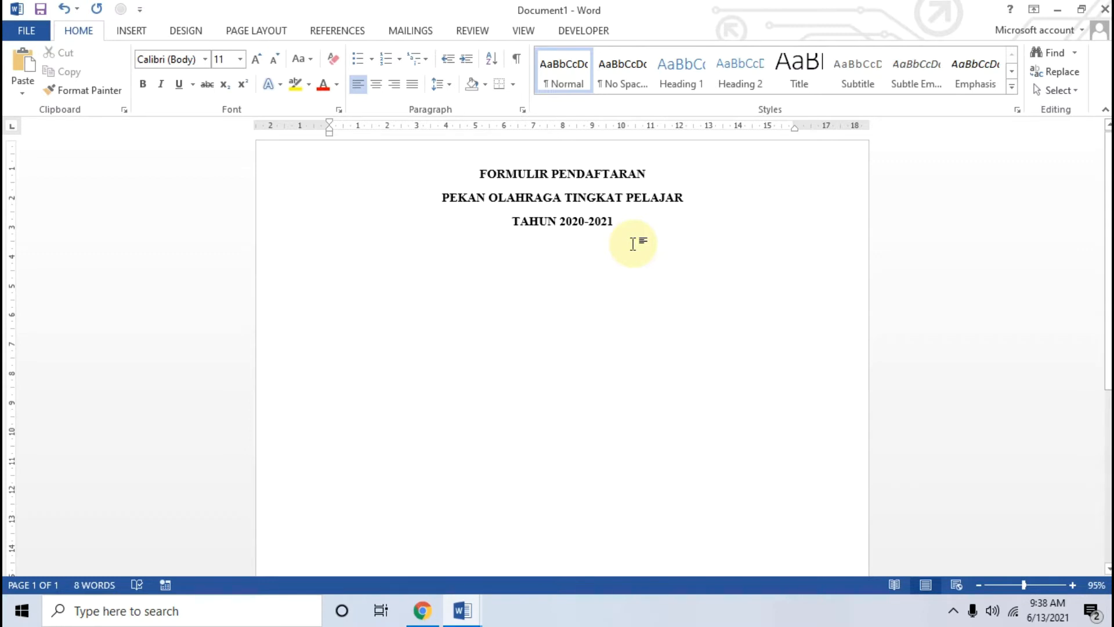
pyautogui.write('=')
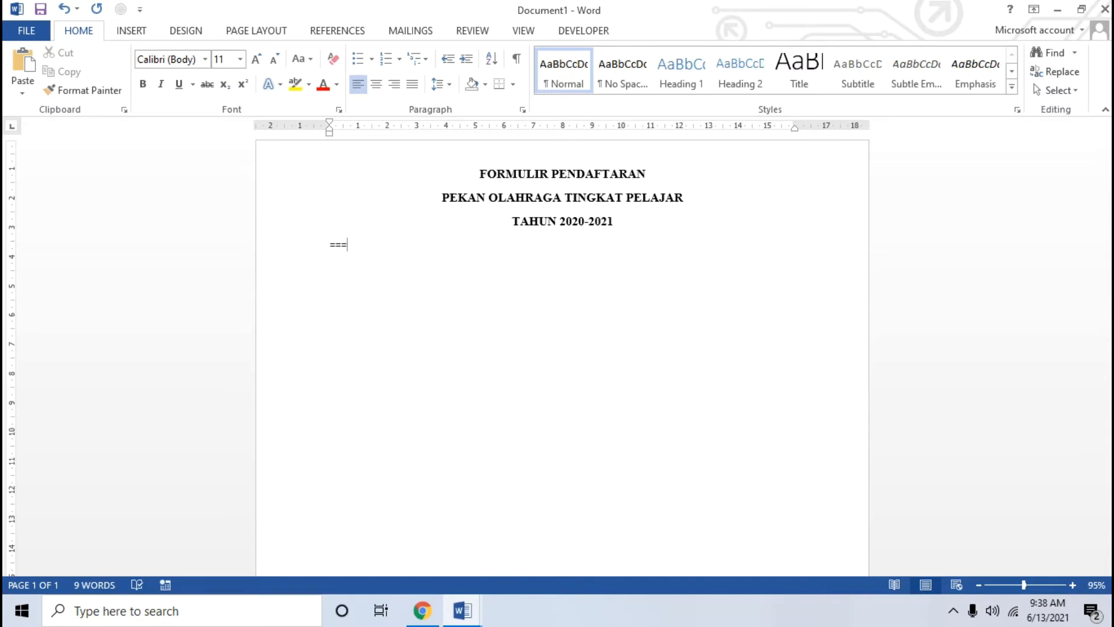
pyautogui.write('==')
pyautogui.press('Return')
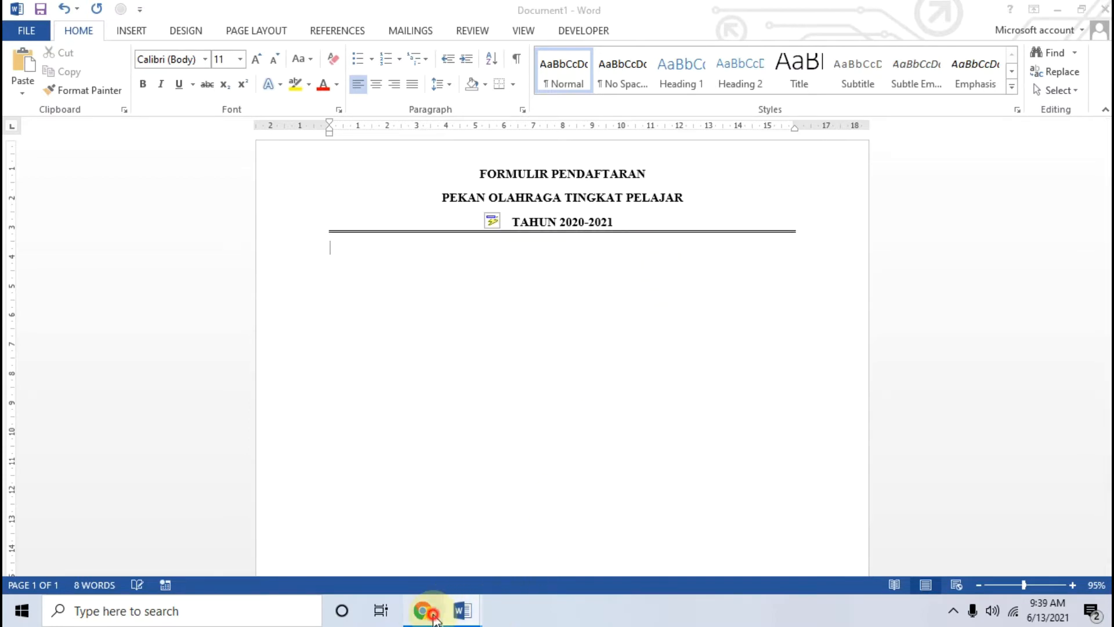
# Step: Below the rule, type the labels Nama Peserta and Tanggal Lahir
pyautogui.click(430, 612)
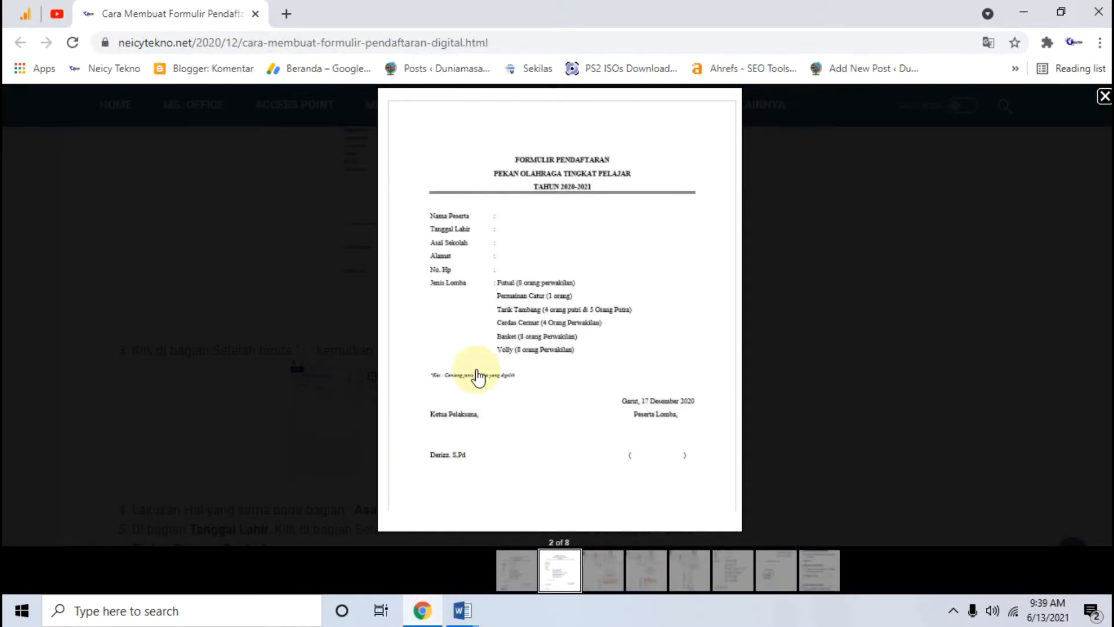
pyautogui.click(463, 610)
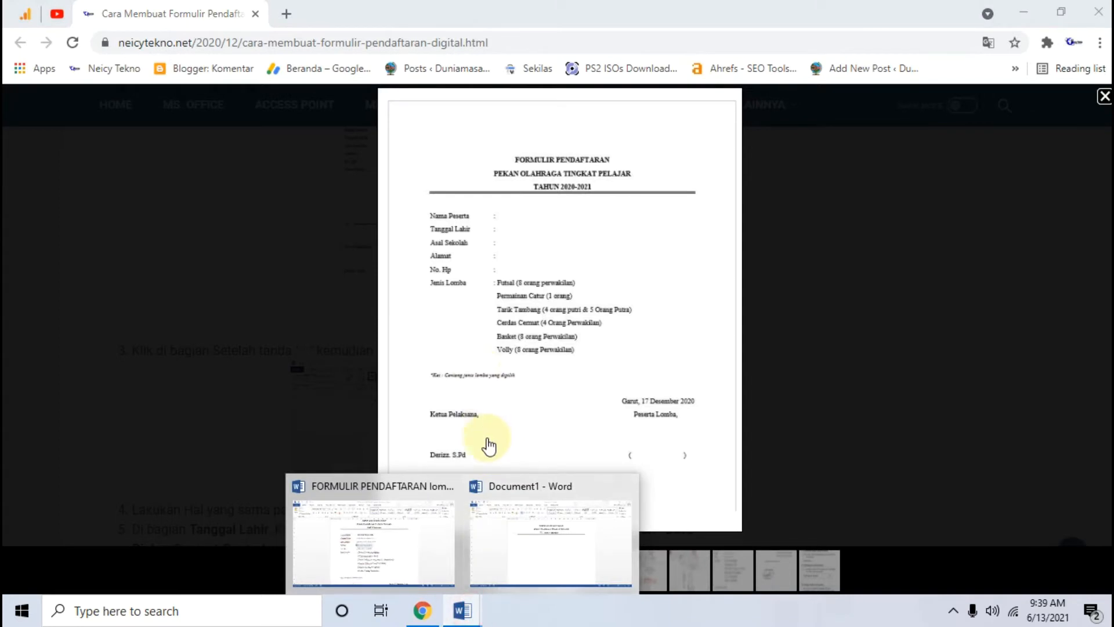
pyautogui.click(504, 550)
pyautogui.press('Return')
pyautogui.write('Nama Peserta :')
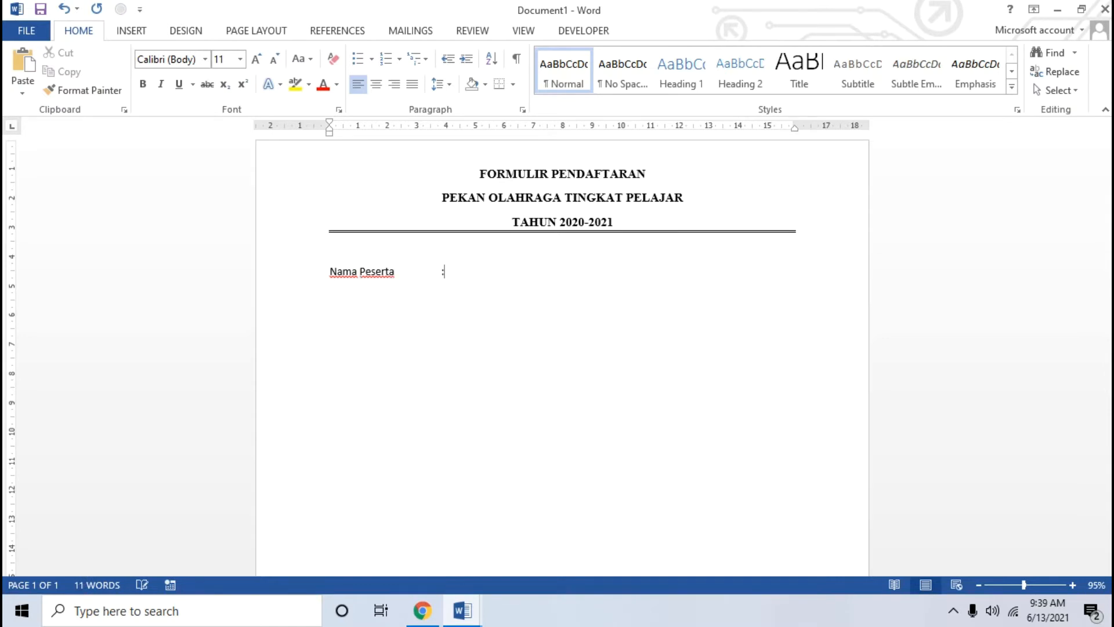
pyautogui.click(434, 617)
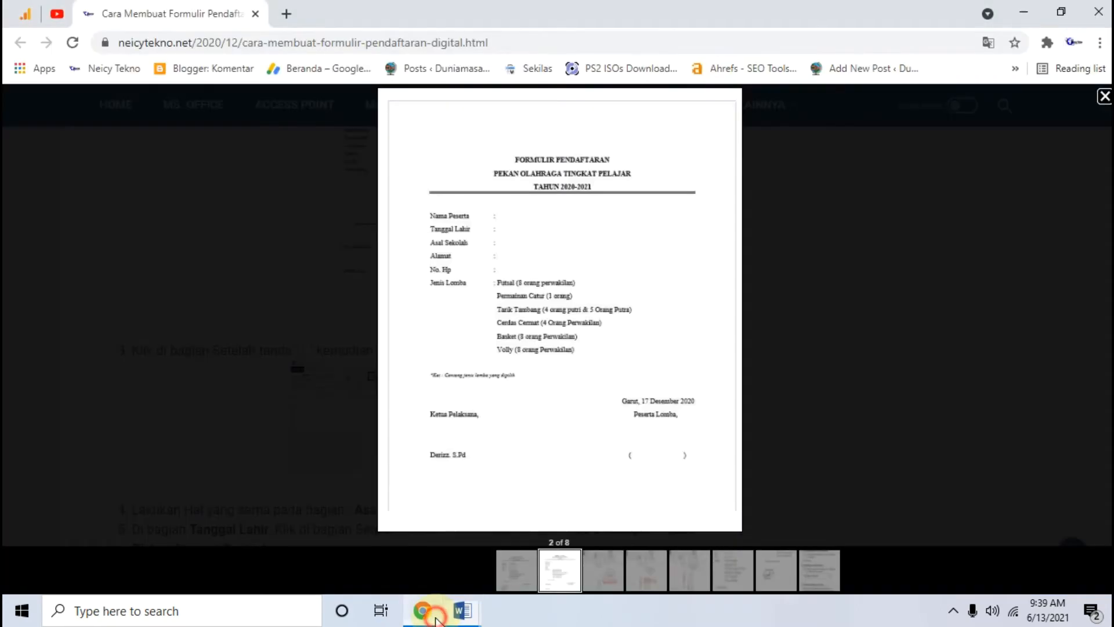
pyautogui.click(436, 620)
pyautogui.write('Tanggal ')
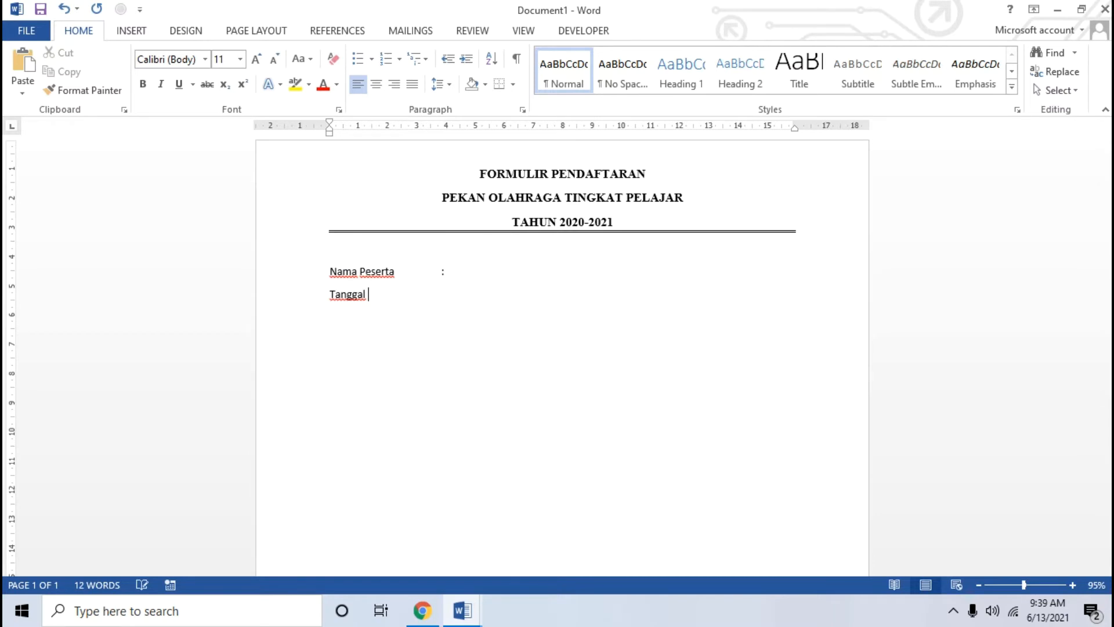
pyautogui.write('Lahir')
pyautogui.press('Tab')
# Step: Add the Asal Sekolah and Alamat labels, each followed by a tab-aligned colon
pyautogui.click(423, 610)
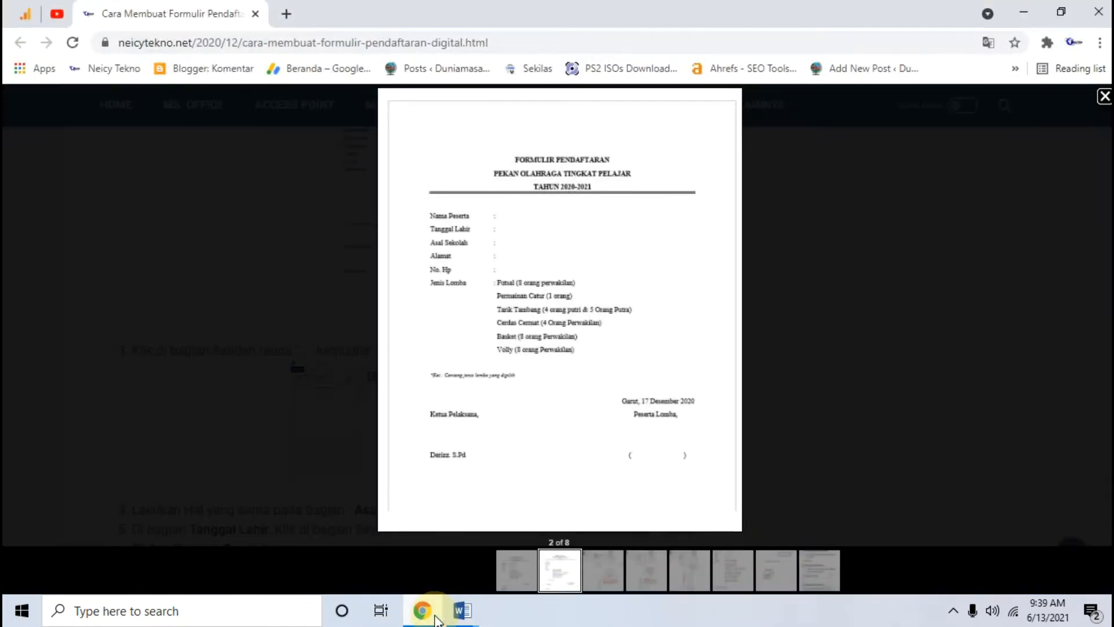
pyautogui.click(434, 615)
pyautogui.write('A')
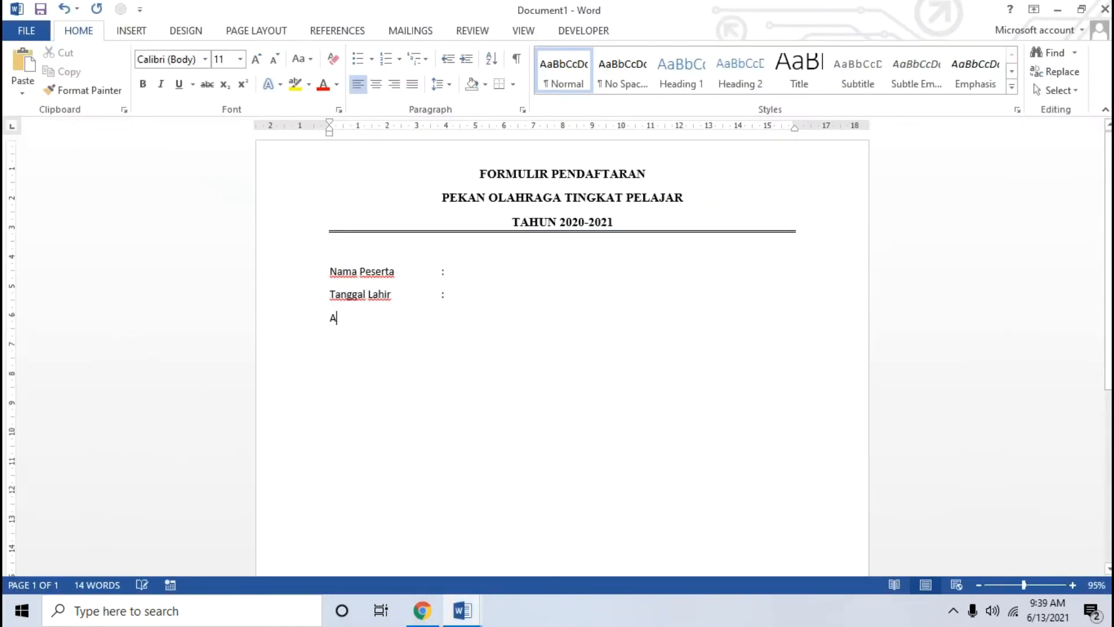
pyautogui.write('sal Sek')
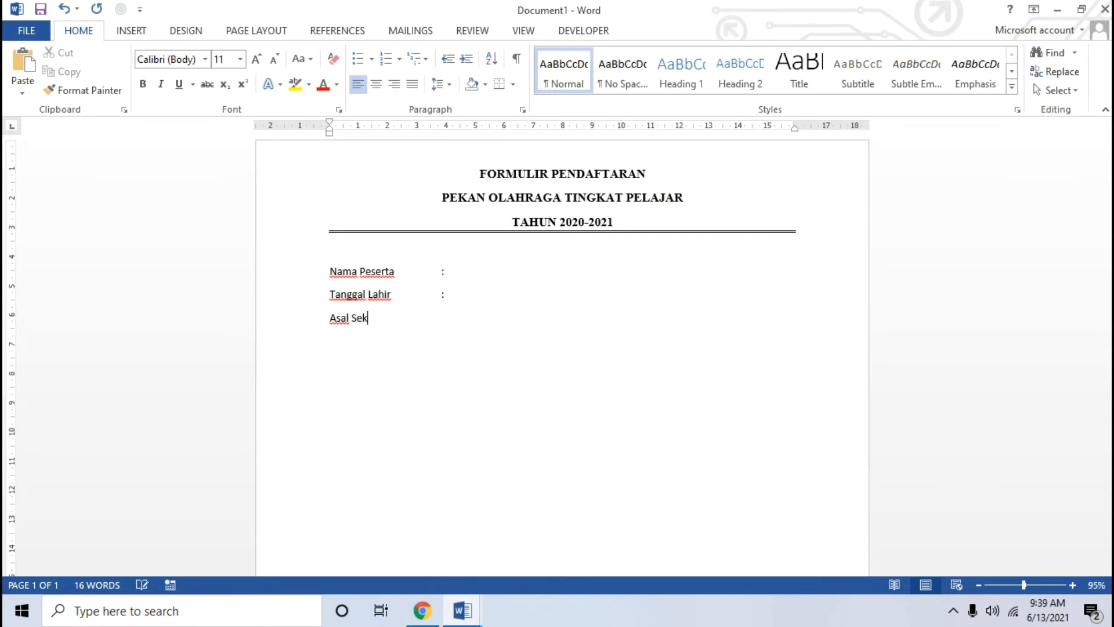
pyautogui.write('olah')
pyautogui.press('Tab')
pyautogui.write(':')
pyautogui.click(421, 615)
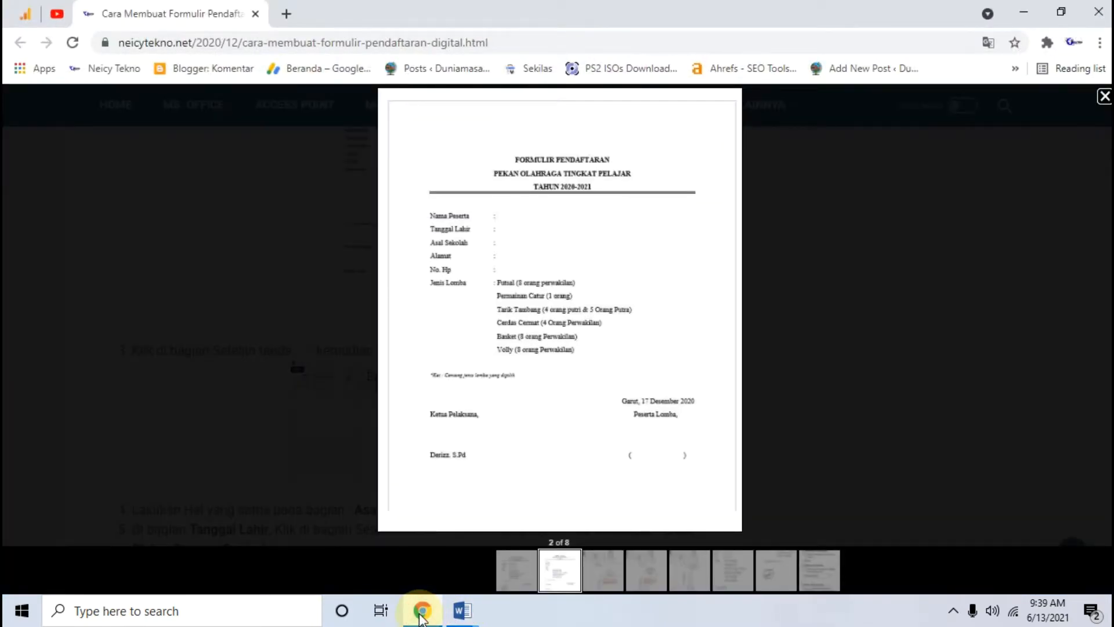
pyautogui.click(422, 614)
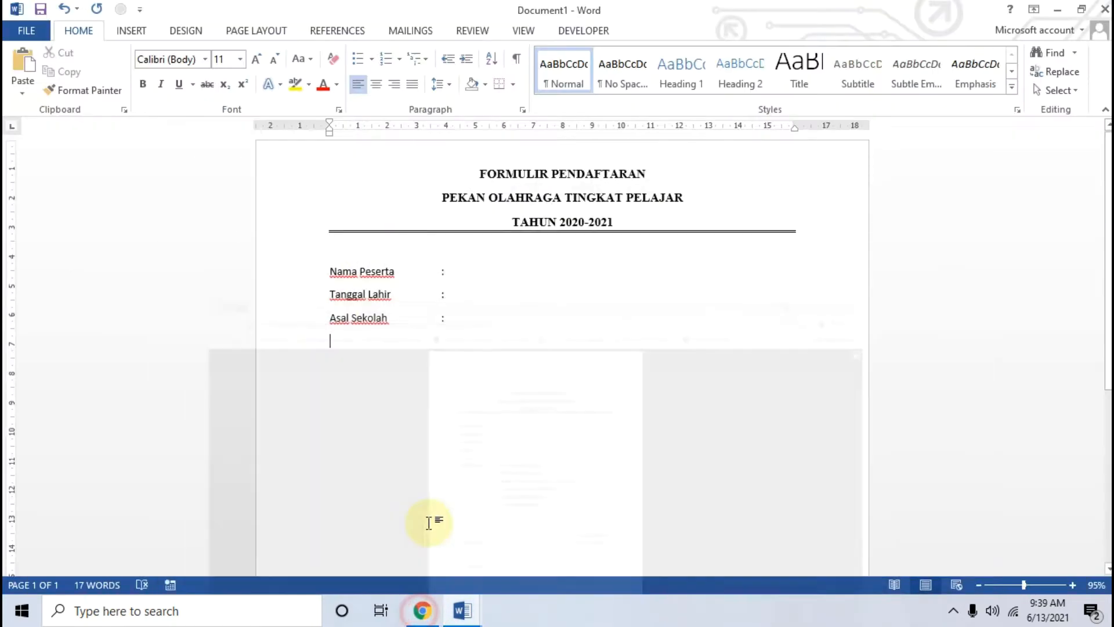
pyautogui.write('Alamat')
pyautogui.press('Tab')
pyautogui.write(':')
pyautogui.press('Return')
# Step: Add the No. HP and Jenis Lomba labels with tab-aligned colons
pyautogui.write('No. HP')
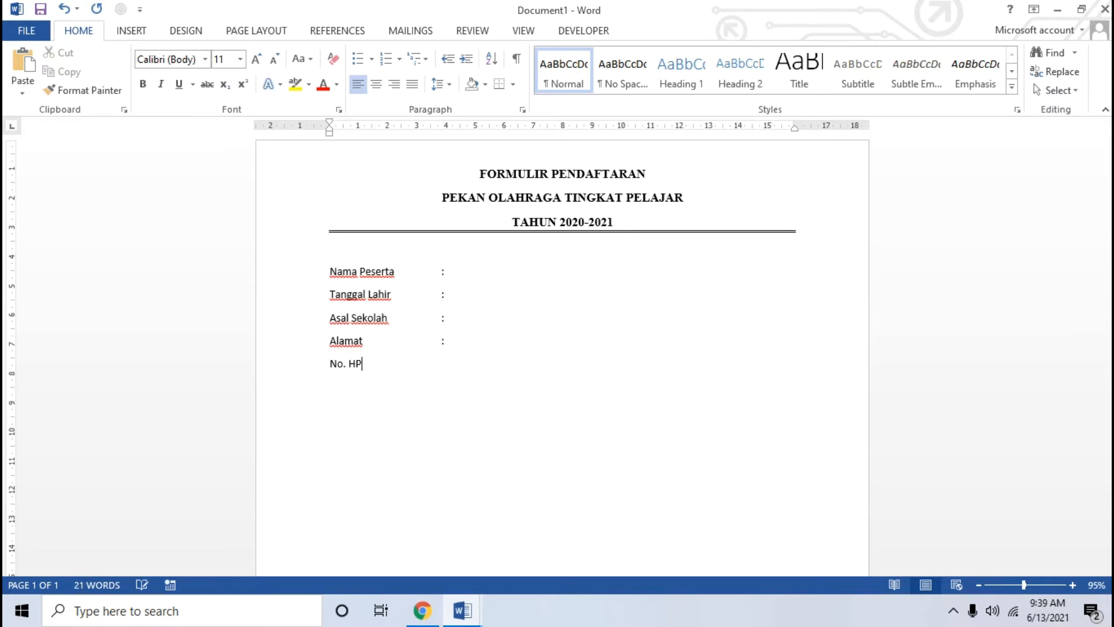
pyautogui.press('Tab')
pyautogui.write(':')
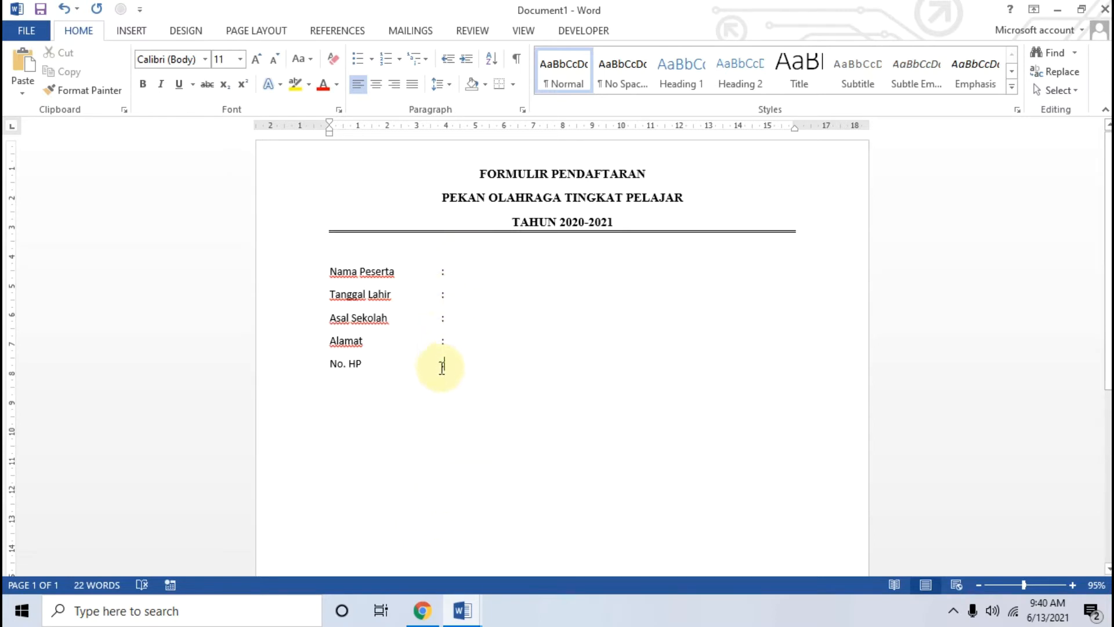
pyautogui.click(473, 376)
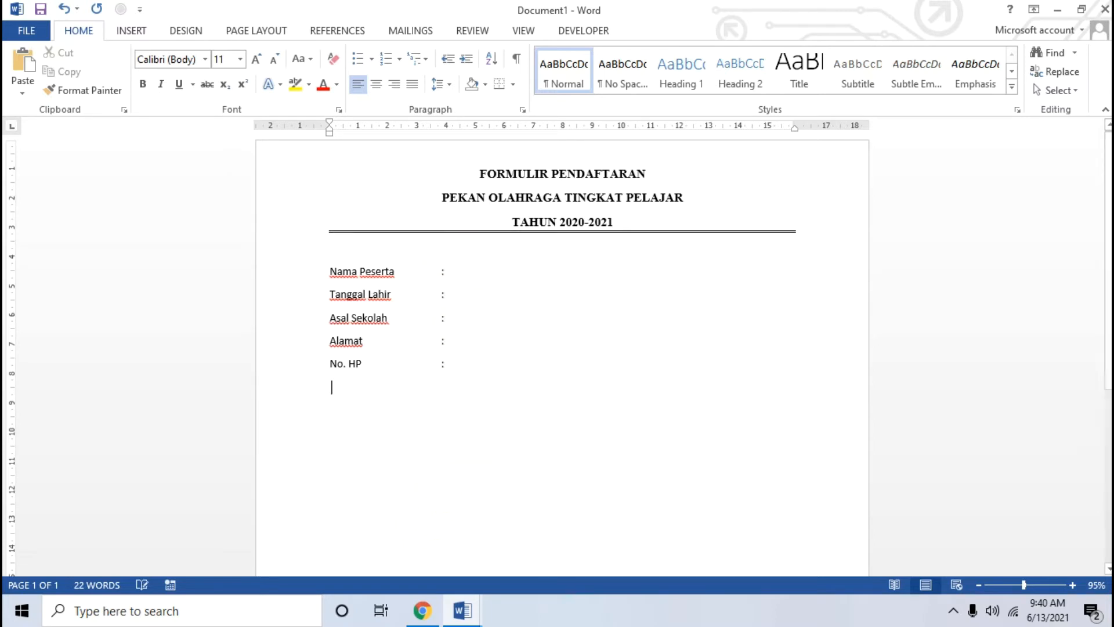
pyautogui.click(427, 615)
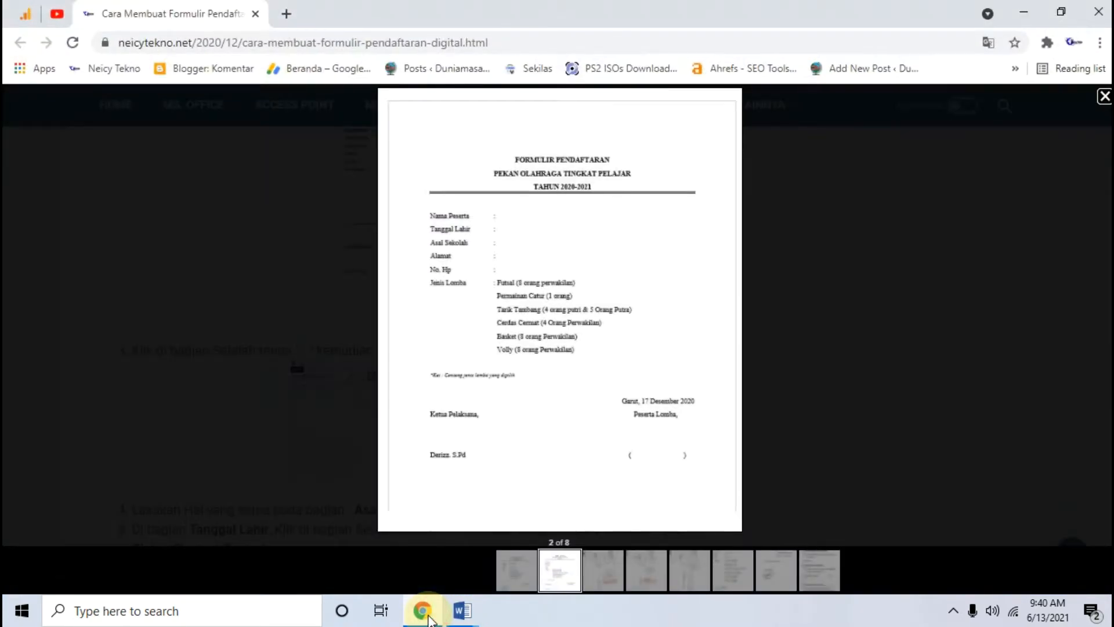
pyautogui.click(428, 616)
pyautogui.write('Jenis Lomba')
pyautogui.press('Tab')
pyautogui.press('Tab')
pyautogui.write(':')
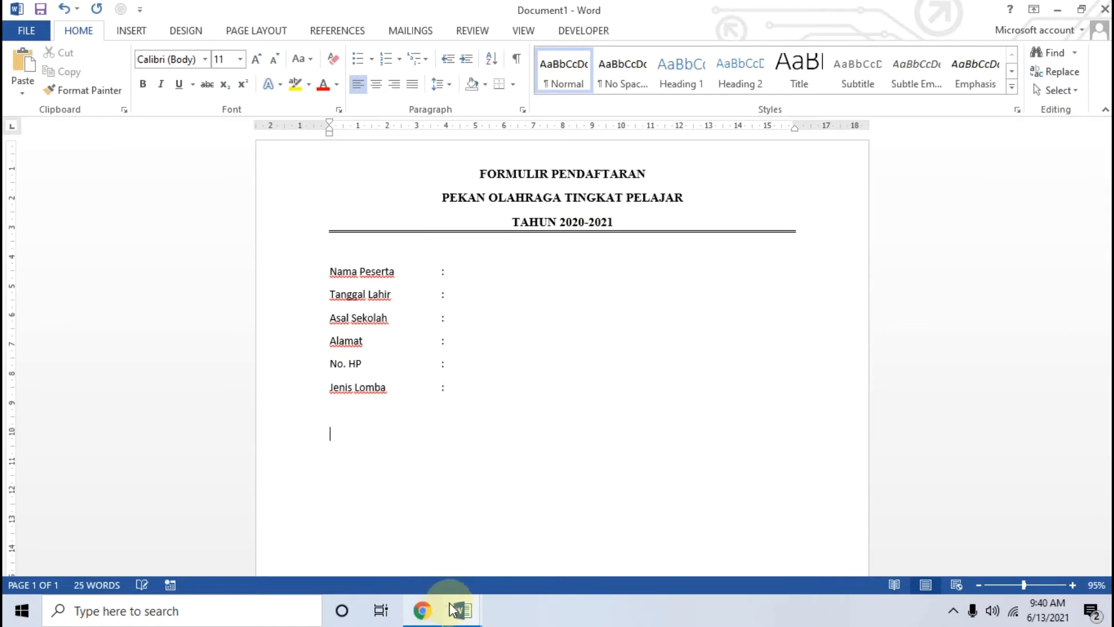
# Step: Compare with the reference form and place the cursor after the Jenis Lomba colon
pyautogui.click(434, 613)
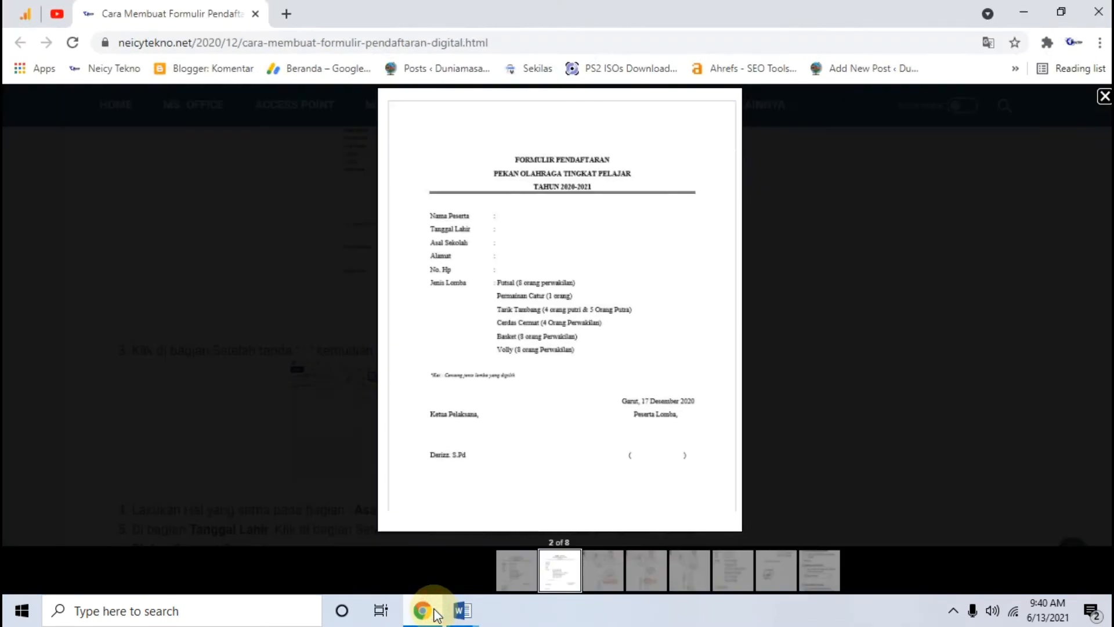
pyautogui.click(433, 612)
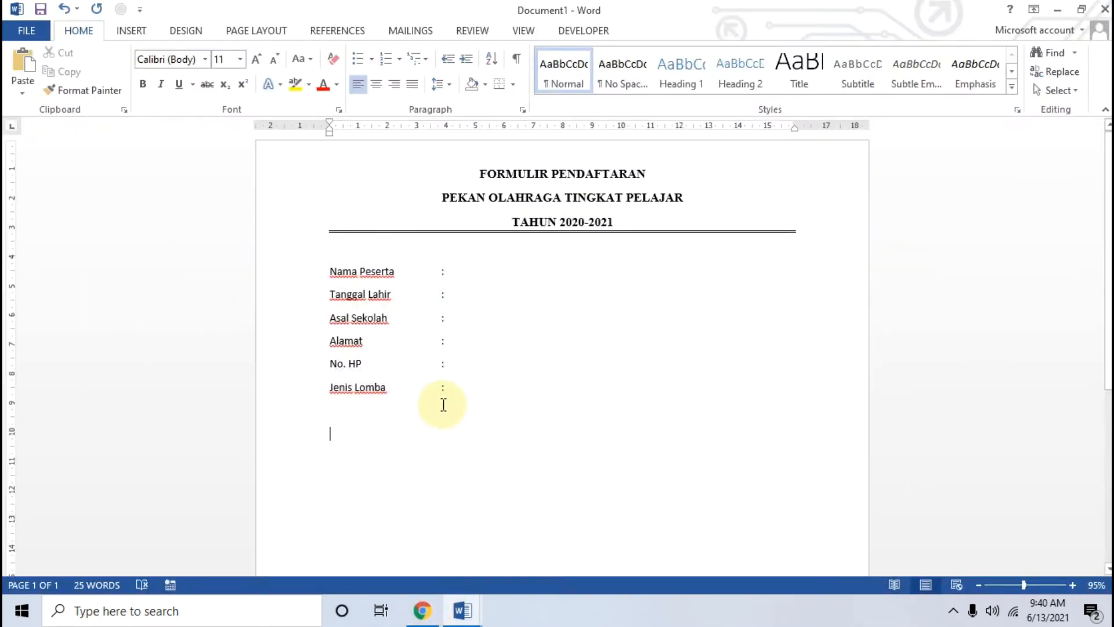
pyautogui.click(430, 612)
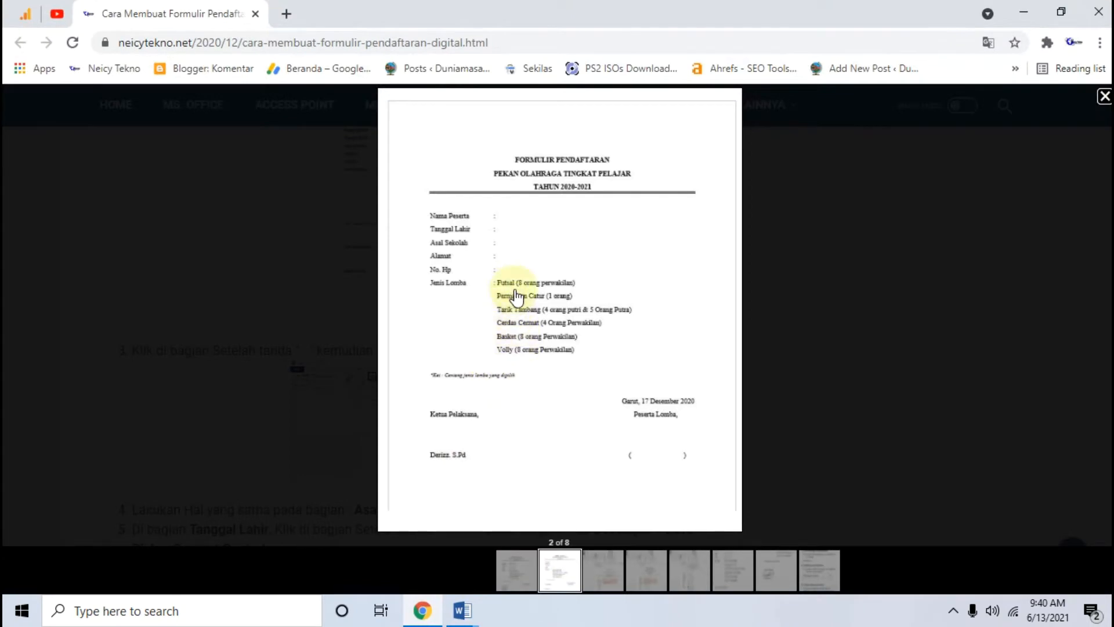
pyautogui.click(423, 609)
pyautogui.click(458, 384)
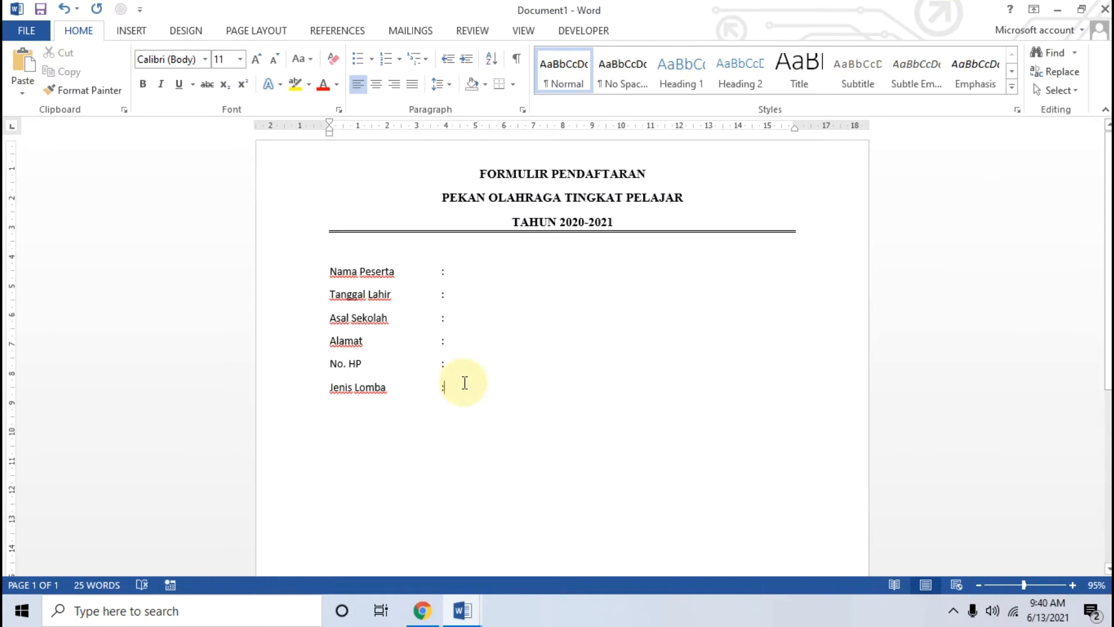
# Step: Enter Futsal (8 Orang) after the colon and Permainan Catur (1 Orang) on an indented line below
pyautogui.write('Futsa')
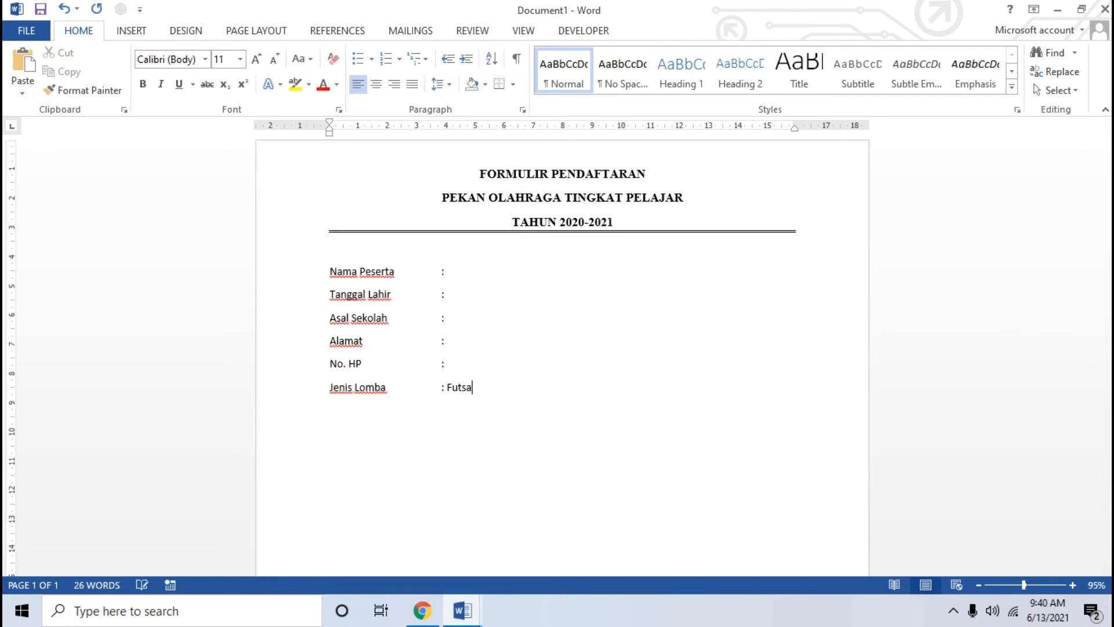
pyautogui.write('l (8 Orang)')
pyautogui.click(438, 619)
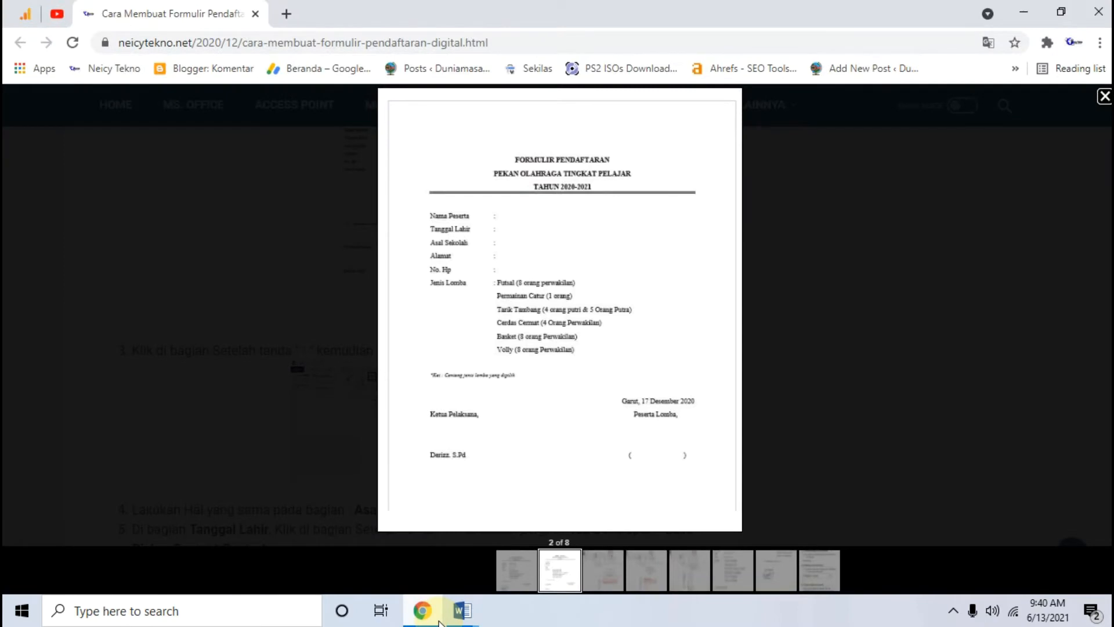
pyautogui.click(463, 611)
pyautogui.write('PEmain')
pyautogui.press('BackSpace')
pyautogui.press('BackSpace')
pyautogui.press('BackSpace')
pyautogui.press('BackSpace')
pyautogui.press('BackSpace')
pyautogui.press('BackSpace')
pyautogui.press('Tab')
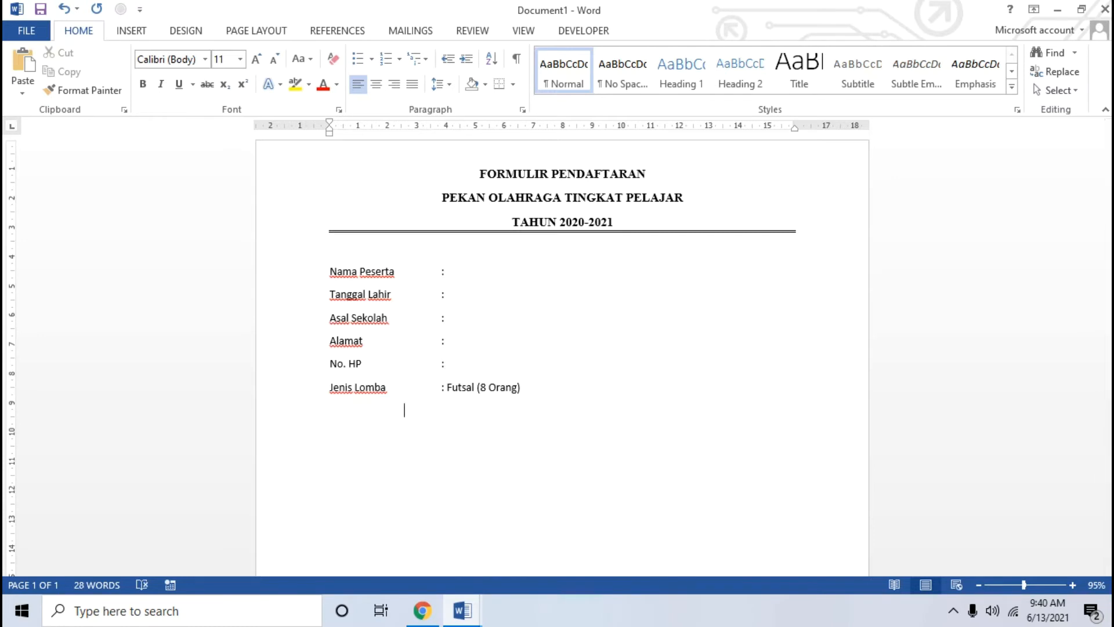
pyautogui.press('Tab')
pyautogui.press('Tab')
pyautogui.press('BackSpace')
pyautogui.write('Permainan Ca')
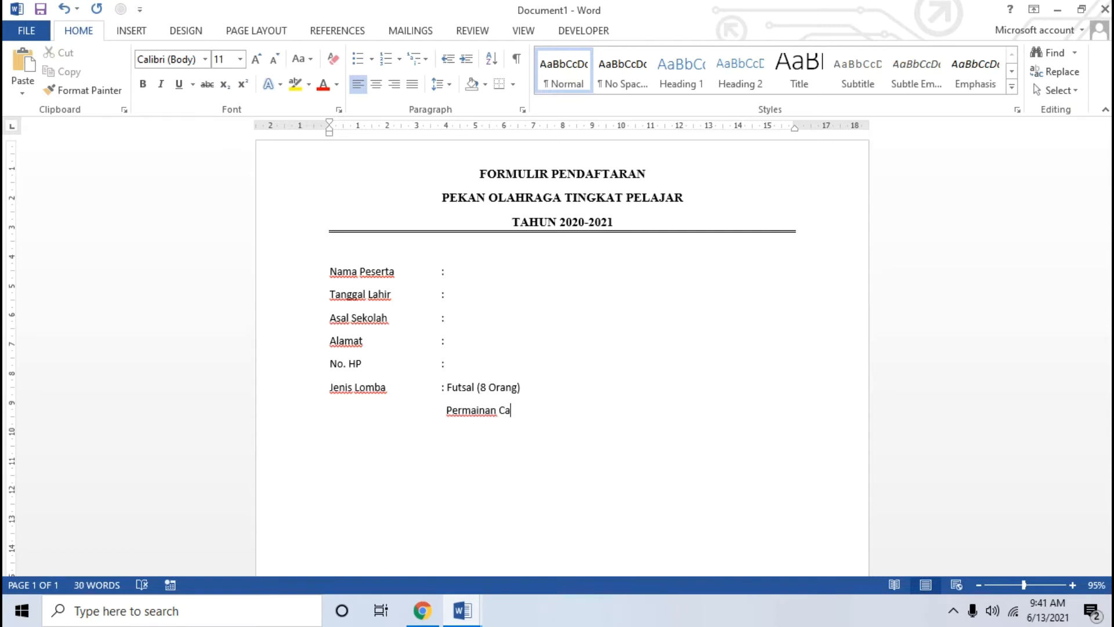
pyautogui.write('tur (')
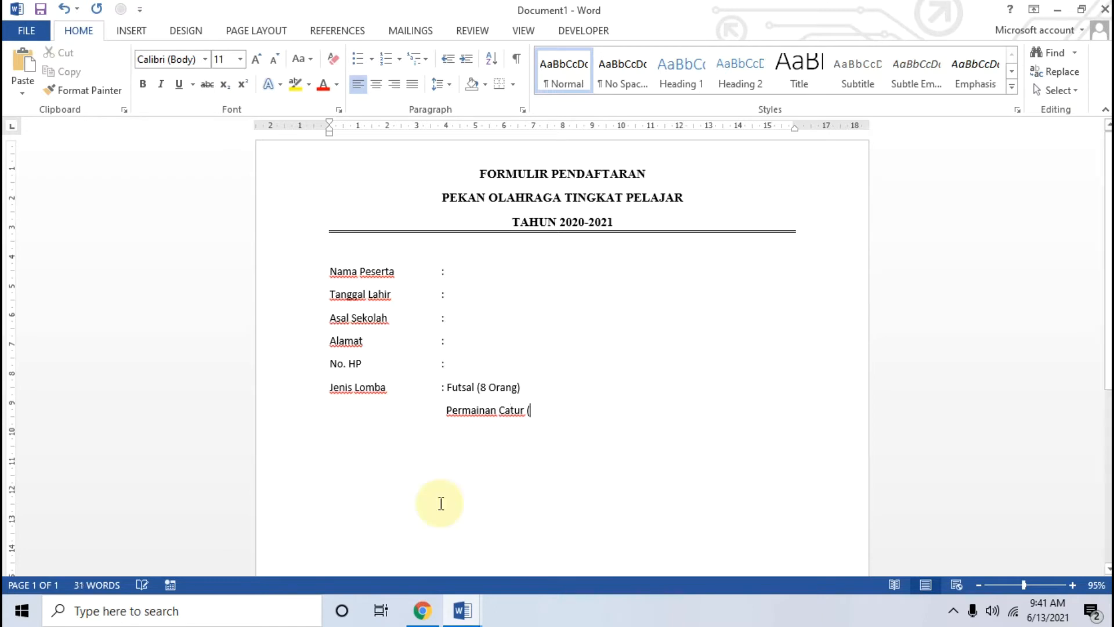
pyautogui.write('1 Orang)')
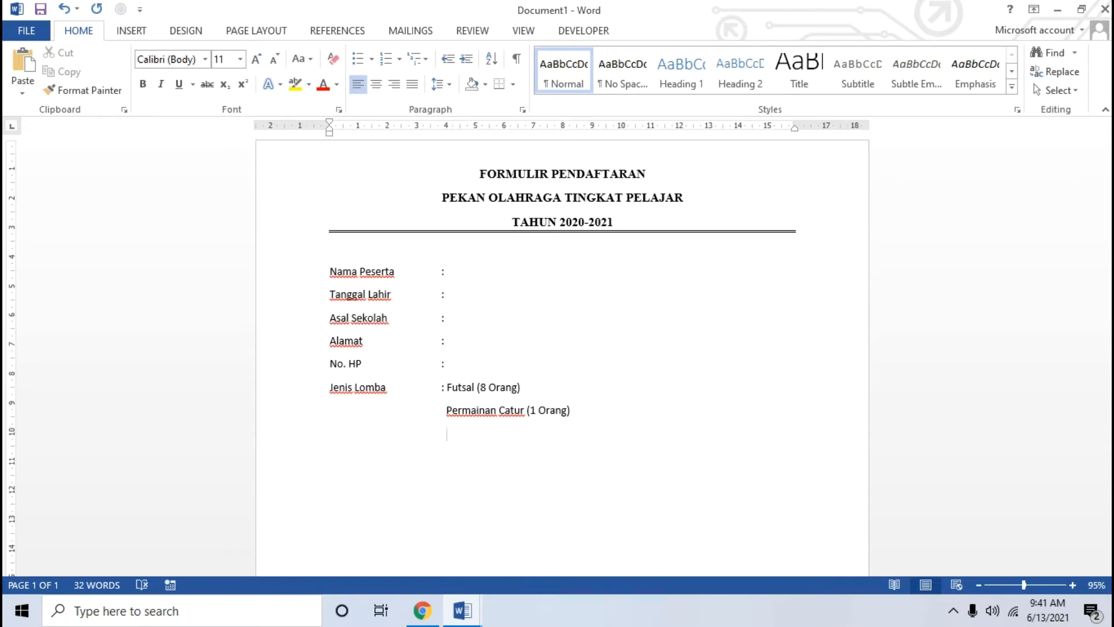
pyautogui.click(424, 610)
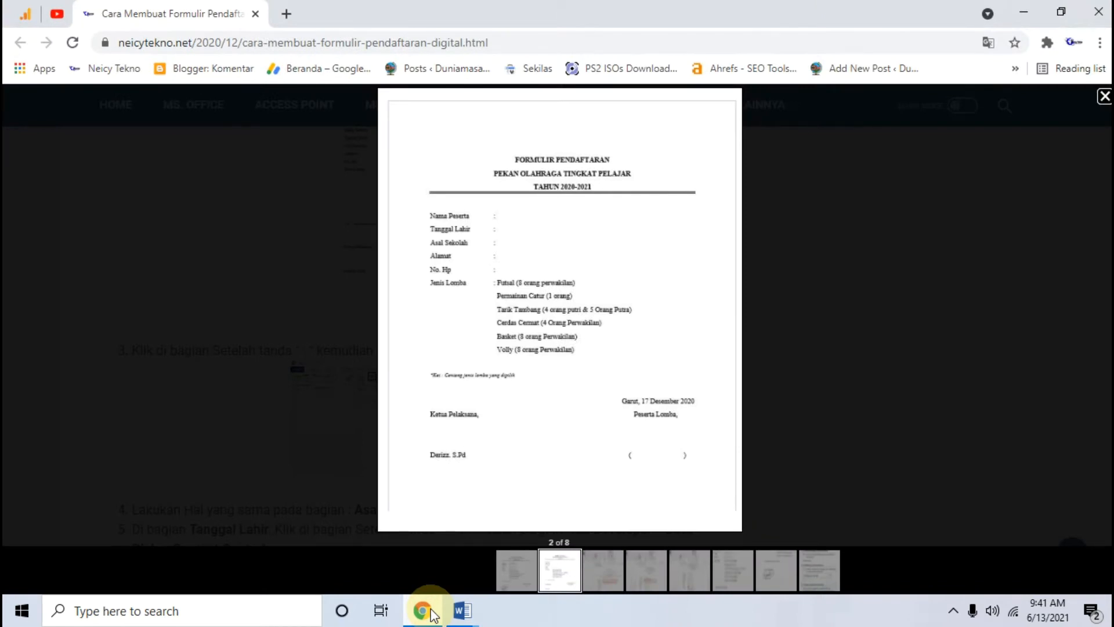
pyautogui.click(430, 614)
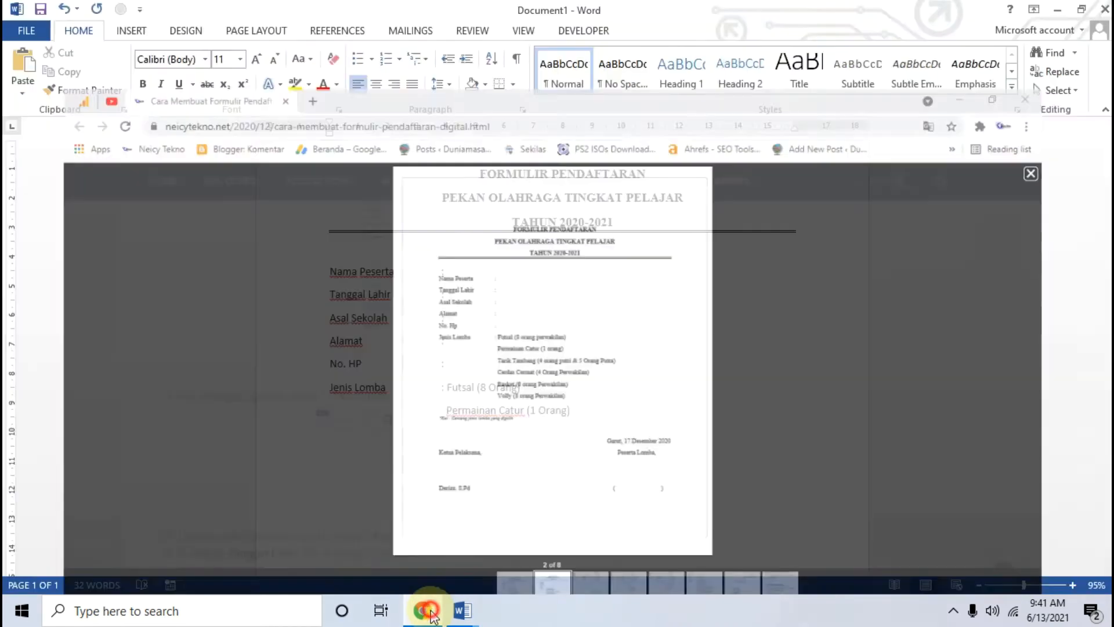
# Step: Add Tarik Tambang (Putri 4 orang & Putra 5 Orang) as the third event
pyautogui.write('atle')
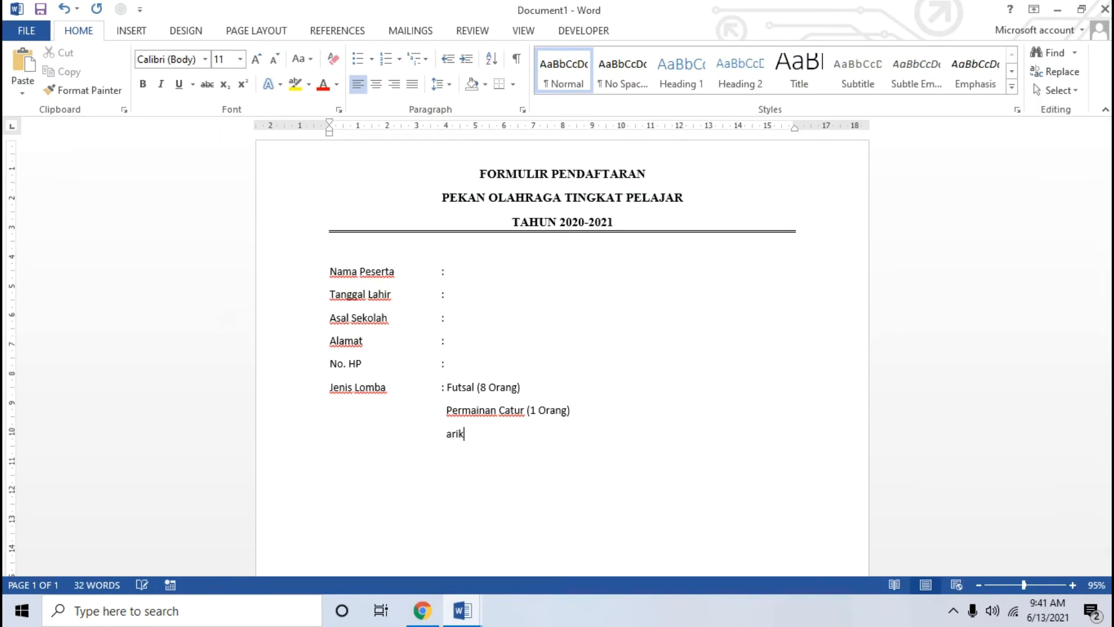
pyautogui.press('BackSpace')
pyautogui.press('BackSpace')
pyautogui.press('BackSpace')
pyautogui.press('BackSpace')
pyautogui.press('BackSpace')
pyautogui.write('Tarik Tambang (Putri 4 orang ')
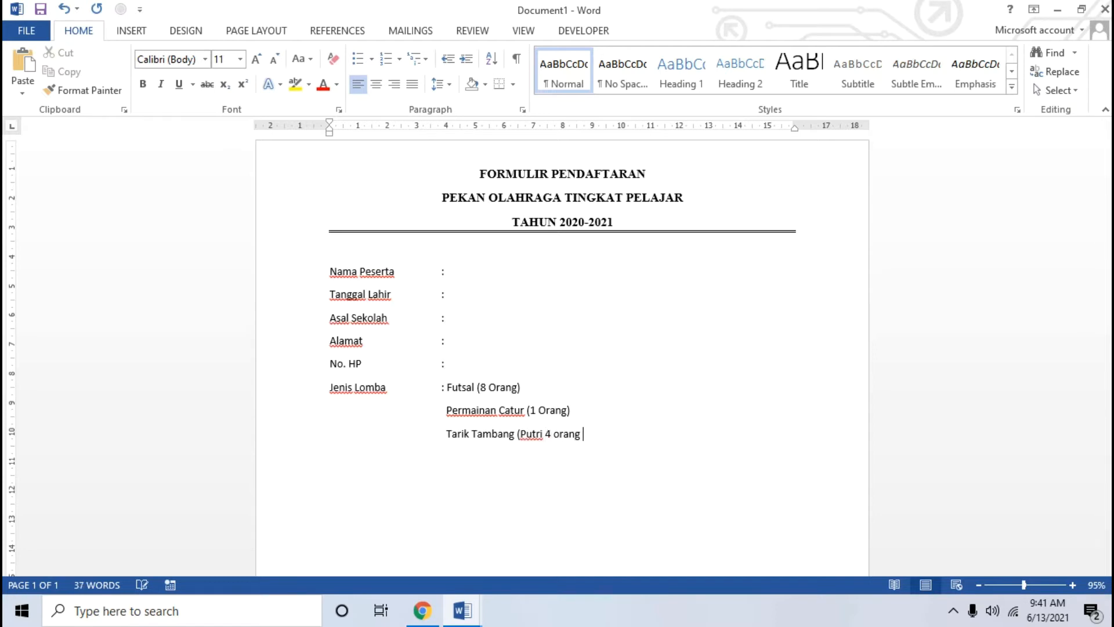
pyautogui.write('& Putra 5 Orang)')
pyautogui.press('Tab')
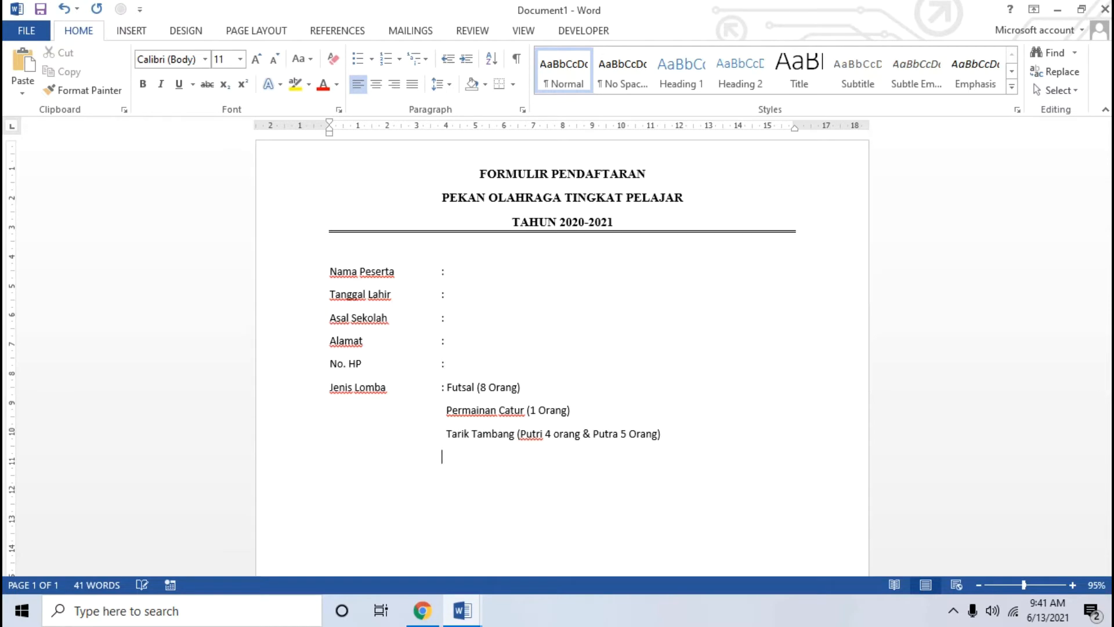
# Step: Add Basket (8 Orang) on the next indented line, then start a new line
pyautogui.click(425, 610)
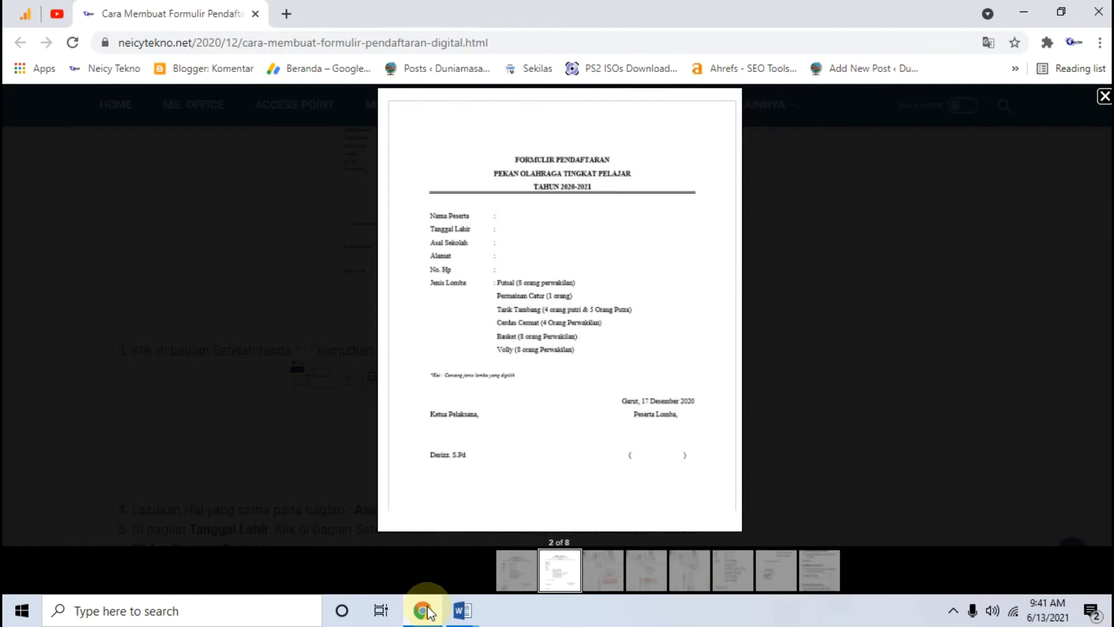
pyautogui.click(425, 611)
pyautogui.click(463, 520)
pyautogui.write('Basket (')
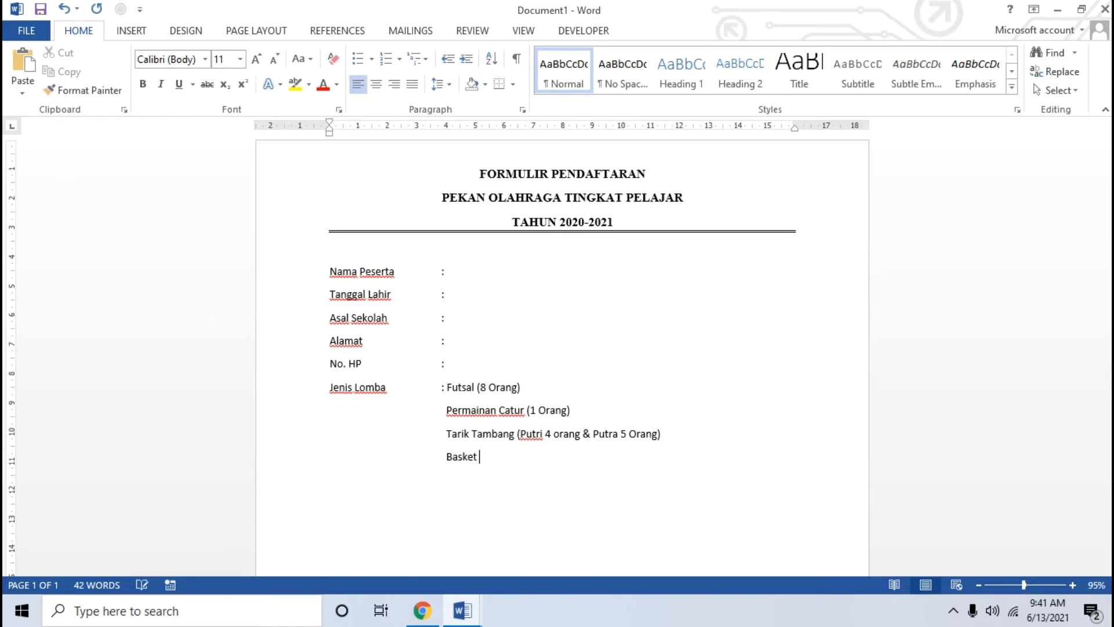
pyautogui.click(422, 611)
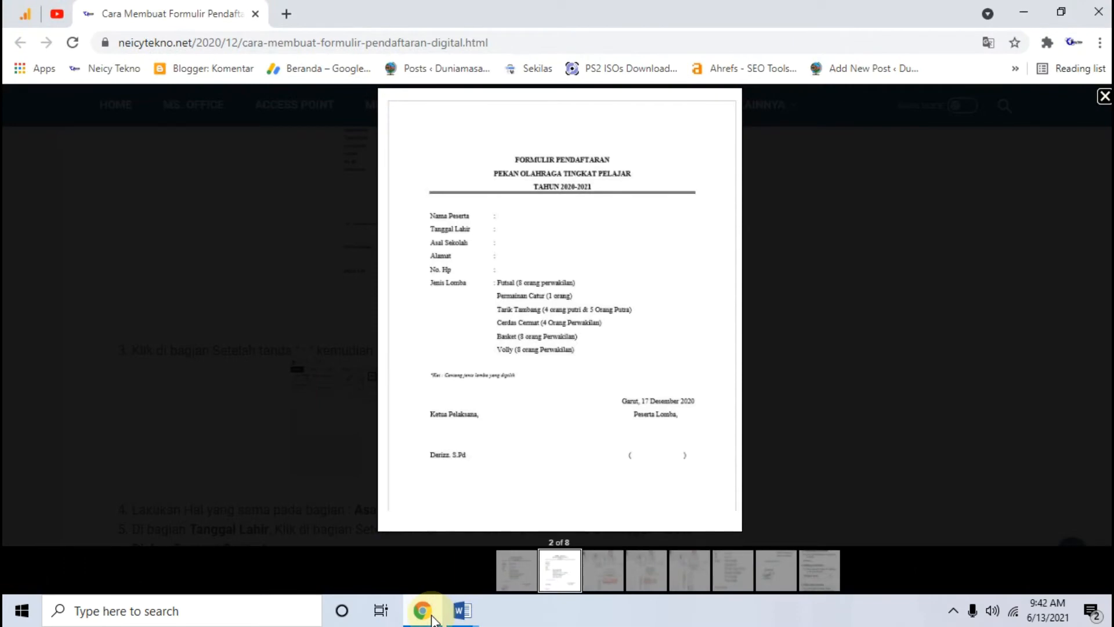
pyautogui.click(422, 611)
pyautogui.write('8 Orang')
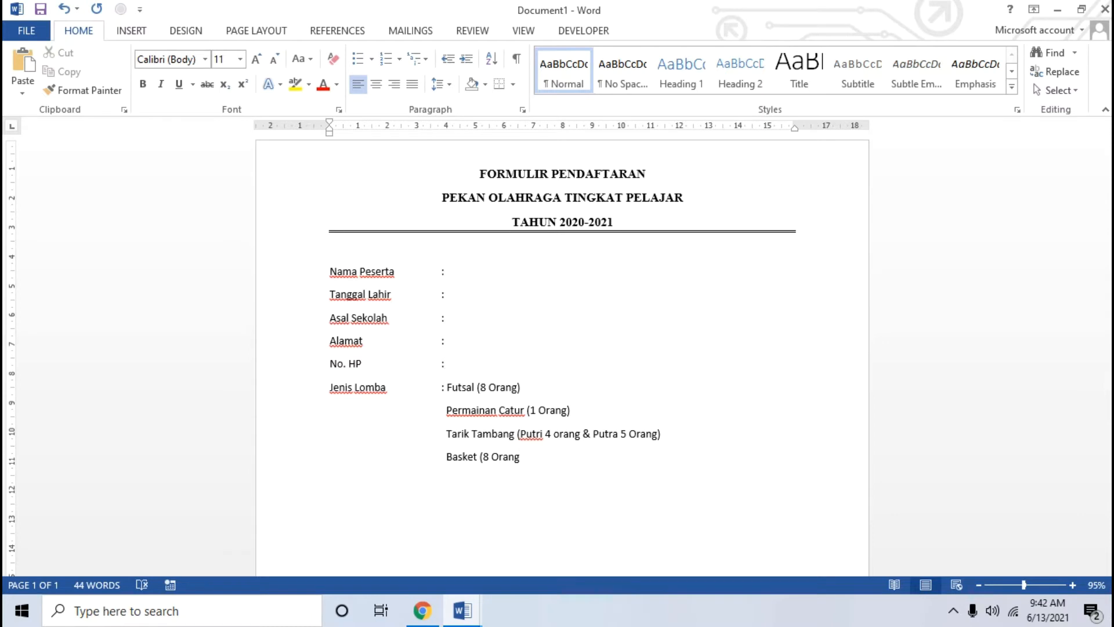
pyautogui.write(')')
pyautogui.press('Return')
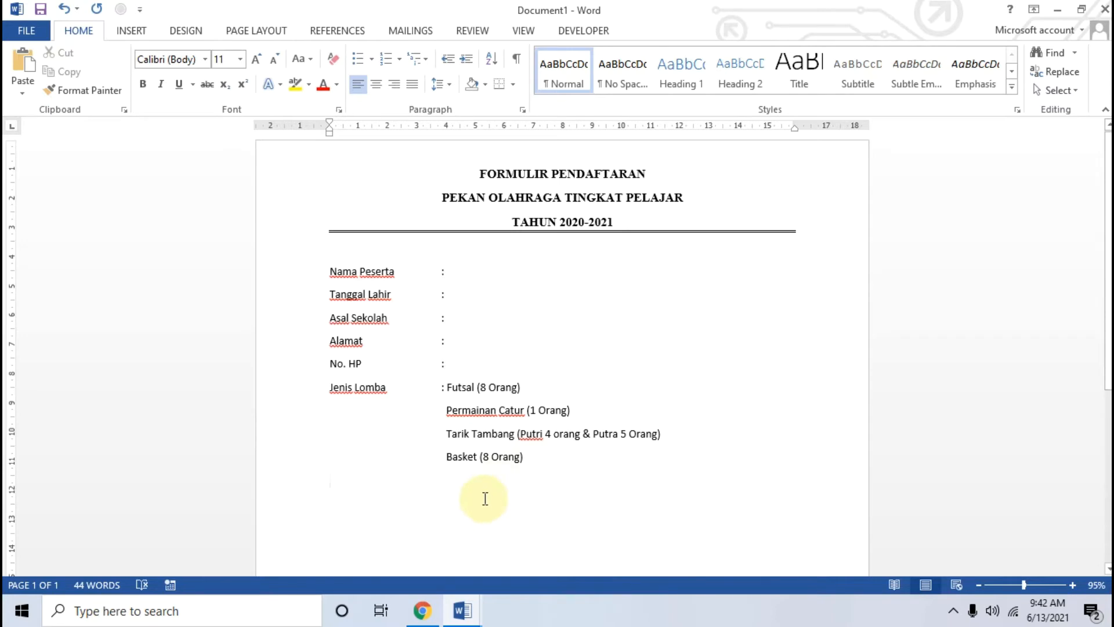
pyautogui.click(426, 620)
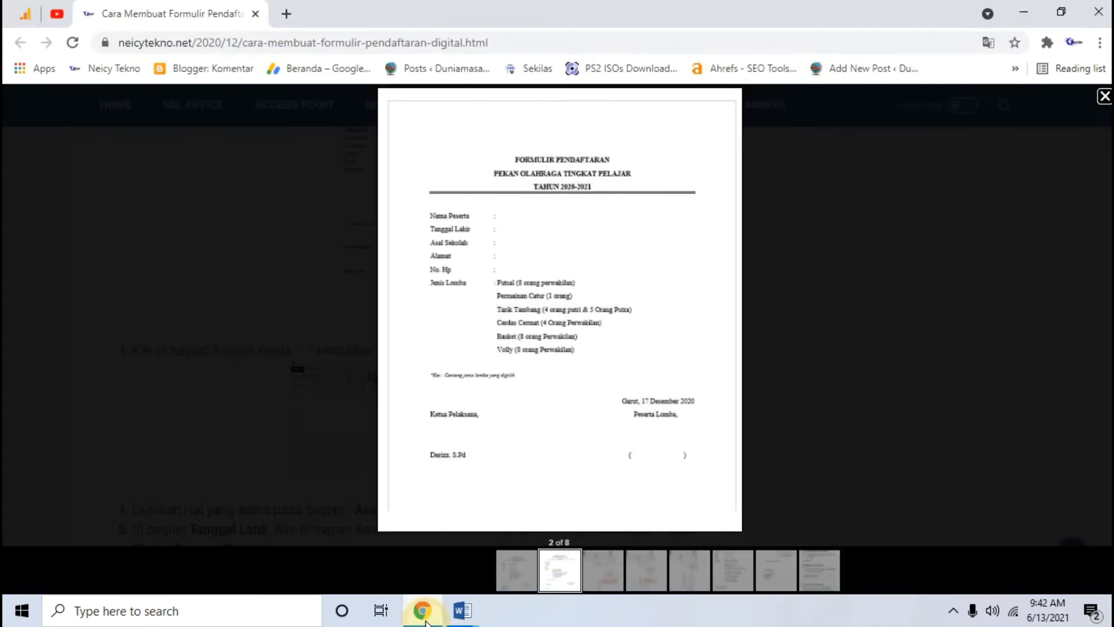
pyautogui.click(602, 570)
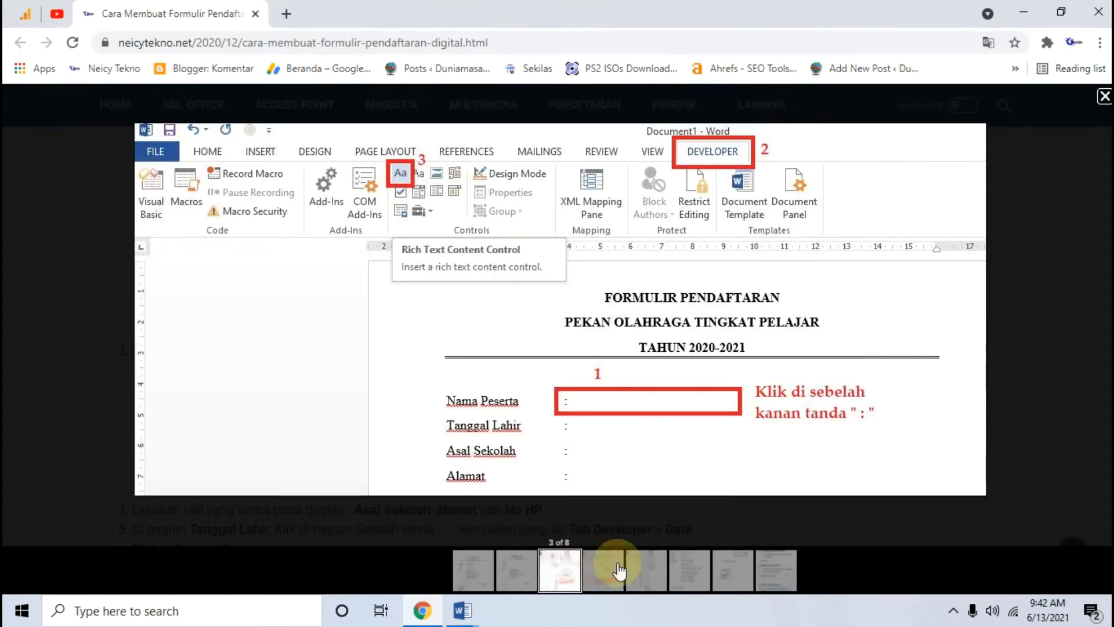
pyautogui.click(603, 571)
pyautogui.click(603, 574)
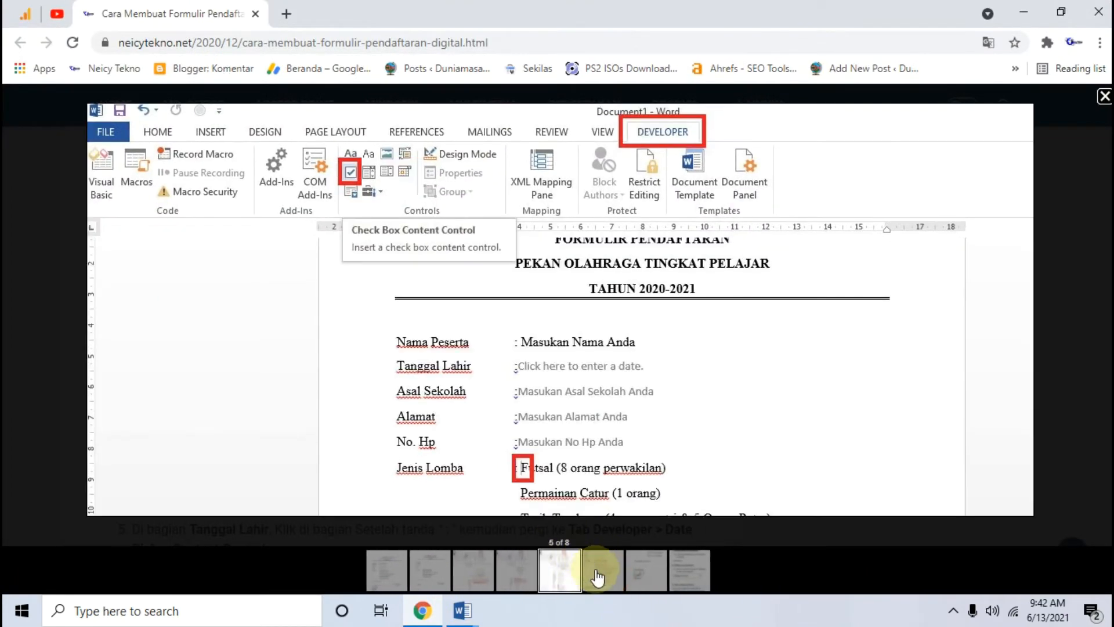
pyautogui.click(598, 572)
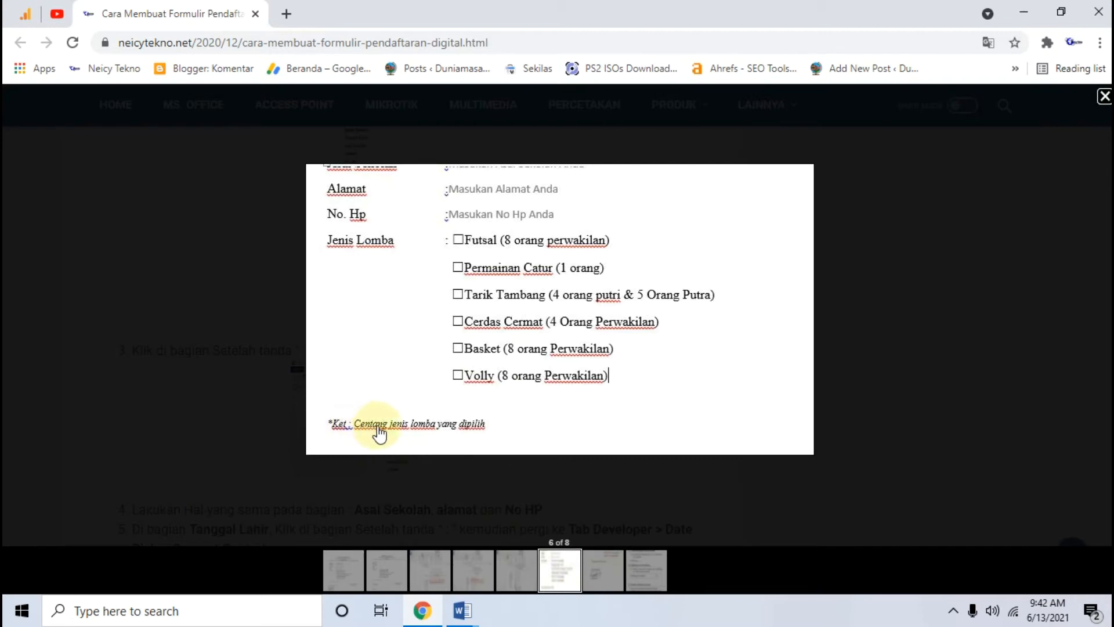
pyautogui.click(422, 610)
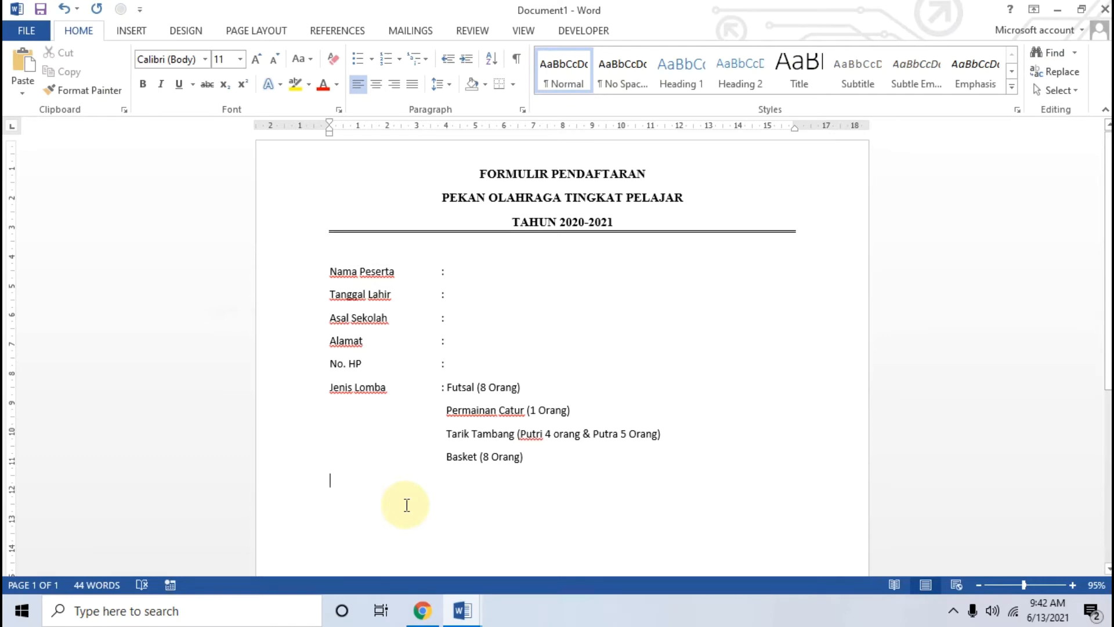
# Step: Type the '*Ket:' note below the Basket entry, with a blank line above it
pyautogui.click(407, 505)
pyautogui.write('*')
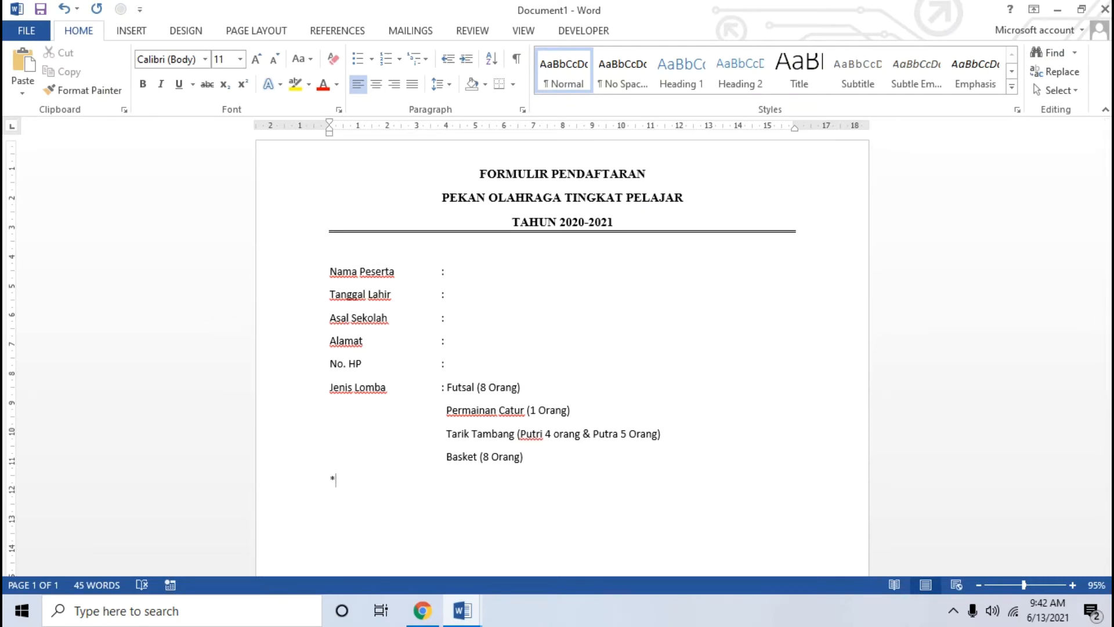
pyautogui.click(423, 610)
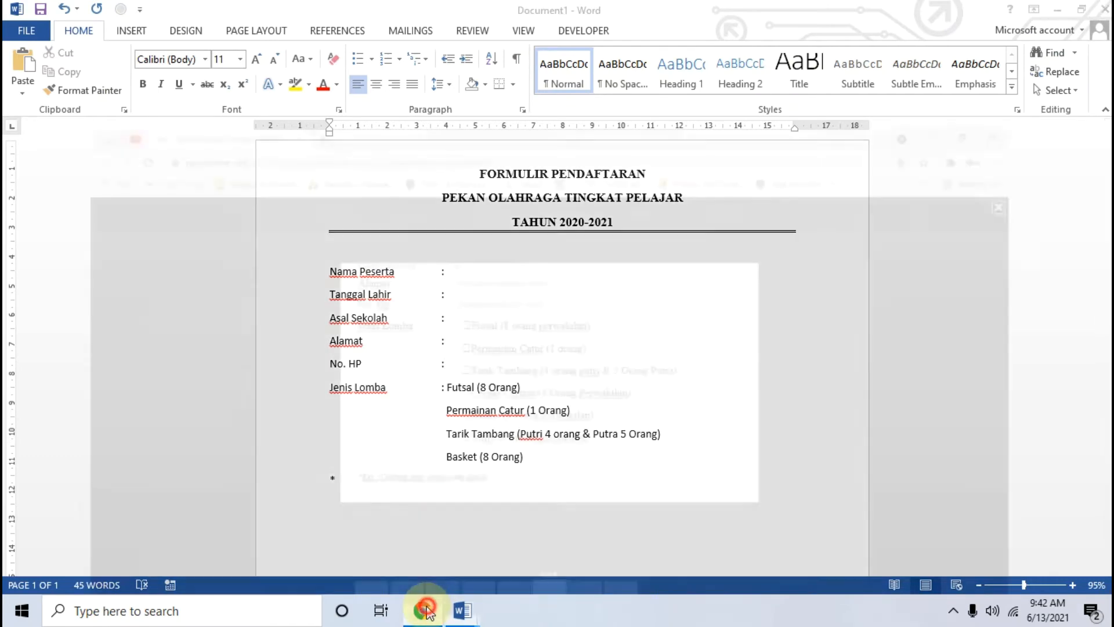
pyautogui.click(423, 610)
pyautogui.write('K')
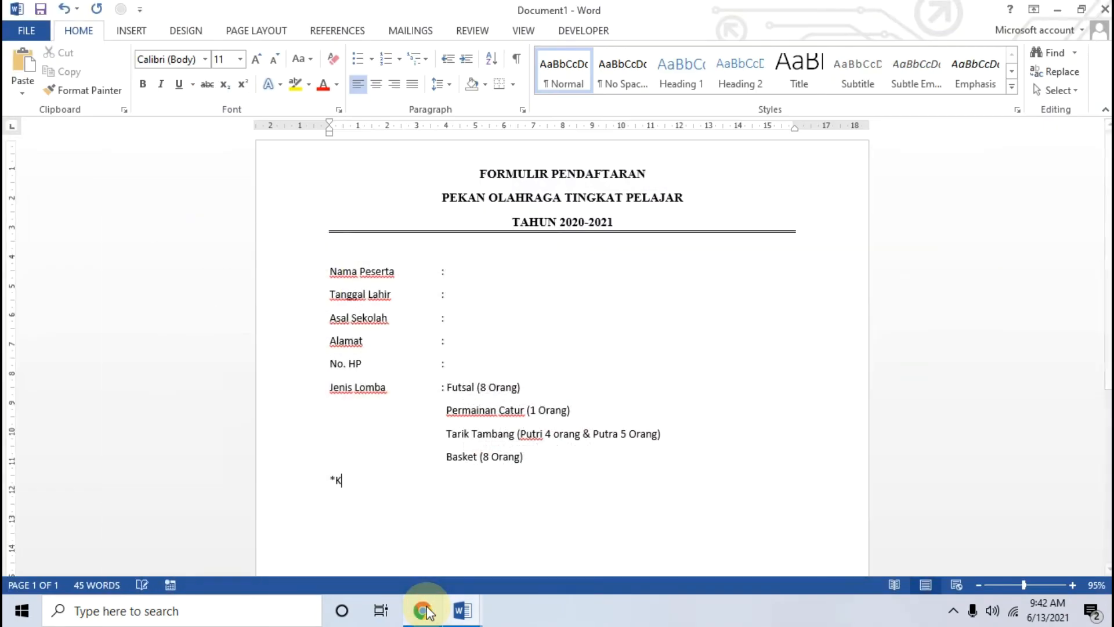
pyautogui.write('et:')
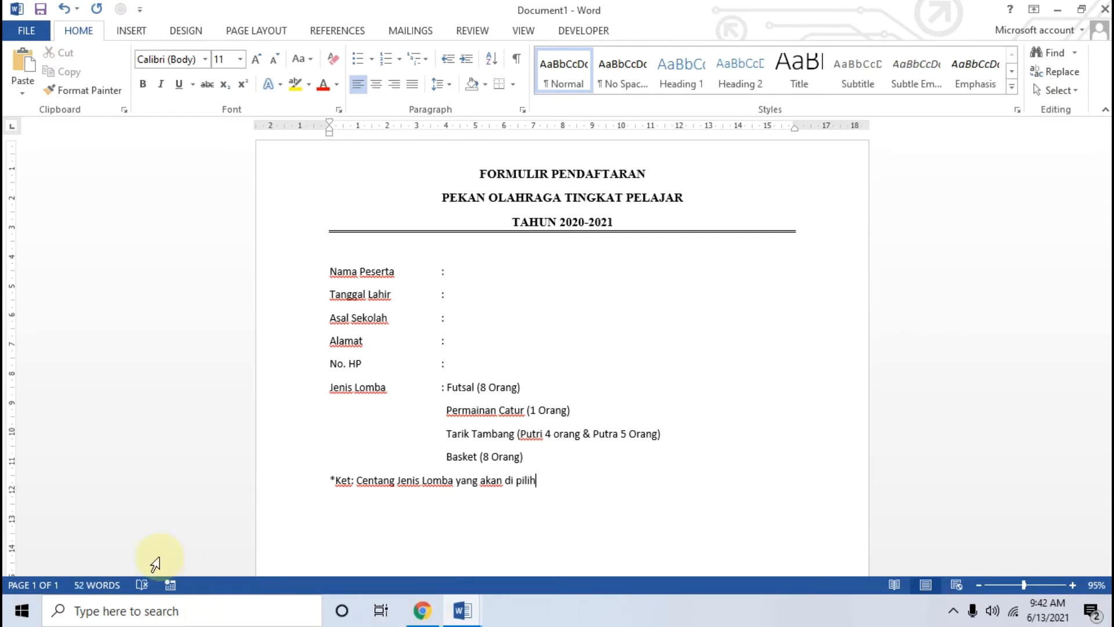
pyautogui.click(330, 477)
pyautogui.press('Return')
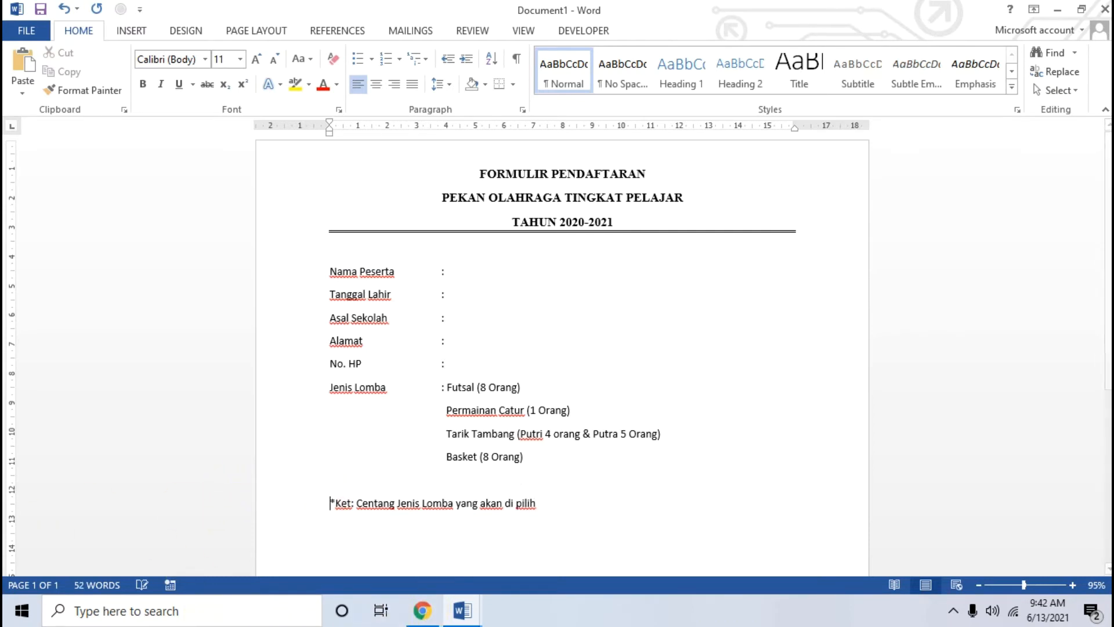
# Step: Format the *Ket note line as 10 pt italic and add a new line below it
pyautogui.click(550, 503)
pyautogui.keyDown('shift'); pyautogui.click(332, 501); pyautogui.keyUp('shift')
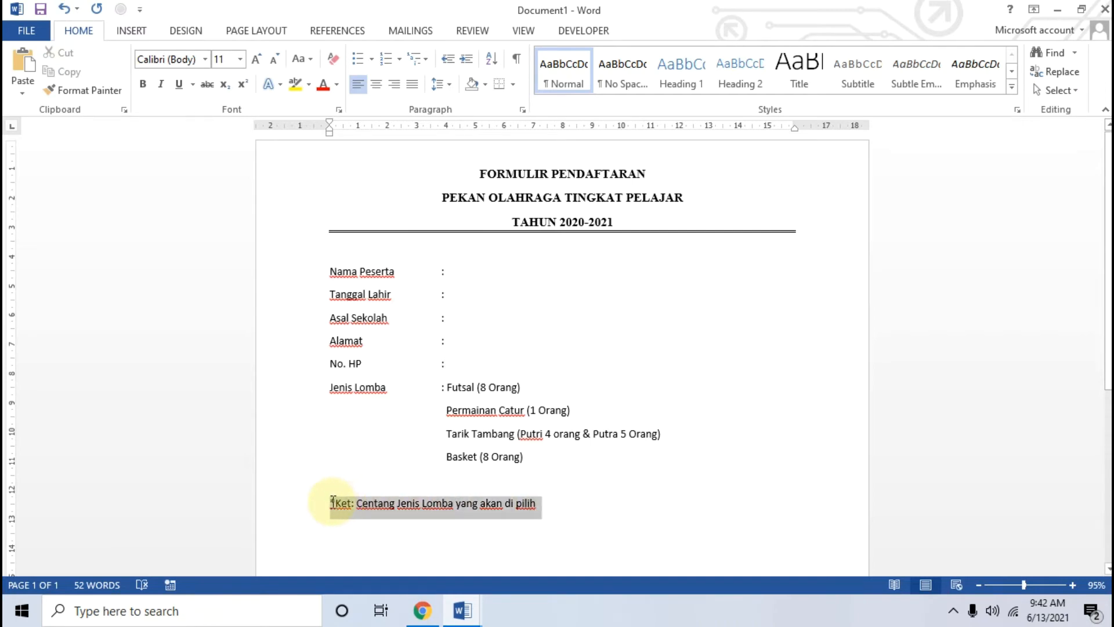
pyautogui.click(274, 59)
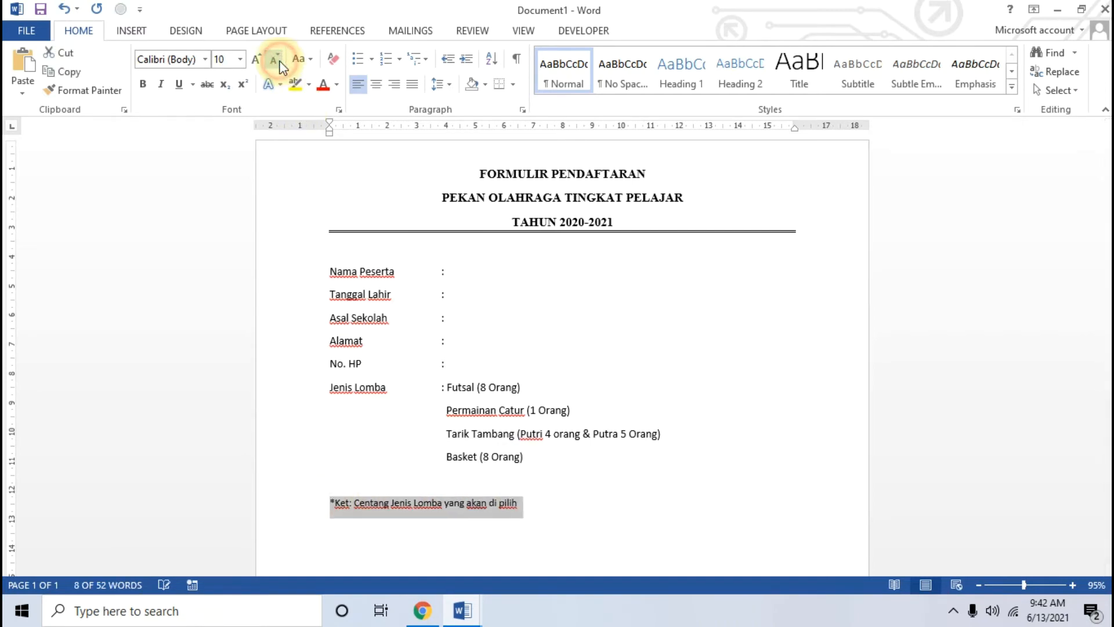
pyautogui.click(163, 85)
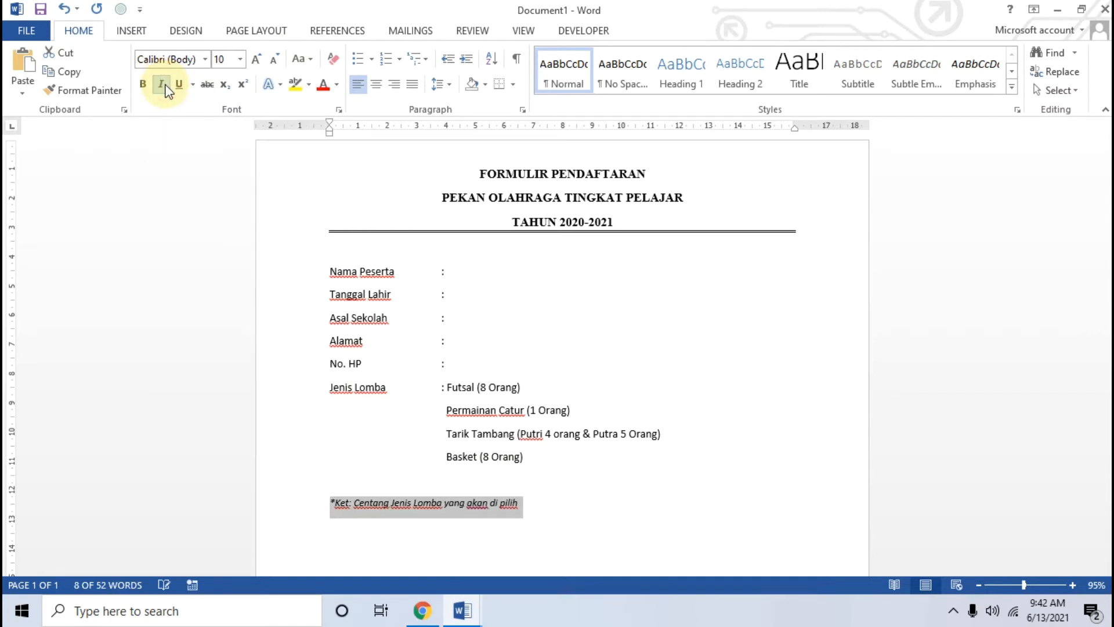
pyautogui.click(440, 525)
pyautogui.press('Return')
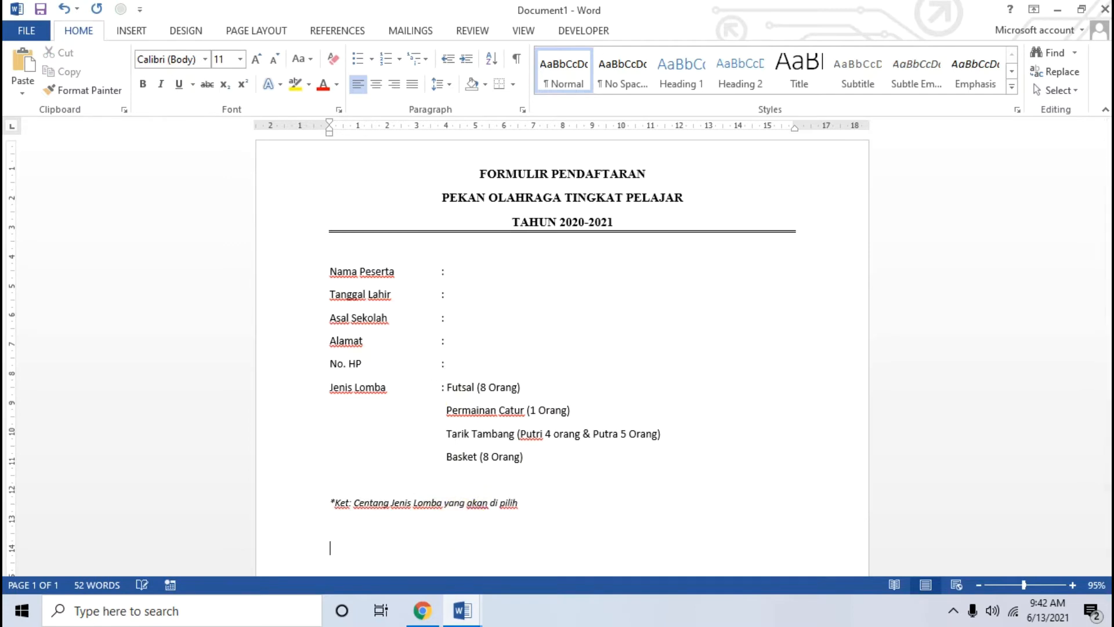
pyautogui.scroll(-2, 461, 517)
# Step: In the tutorial's gallery, view the signature page image, then the blank form image 2 of 8
pyautogui.click(422, 611)
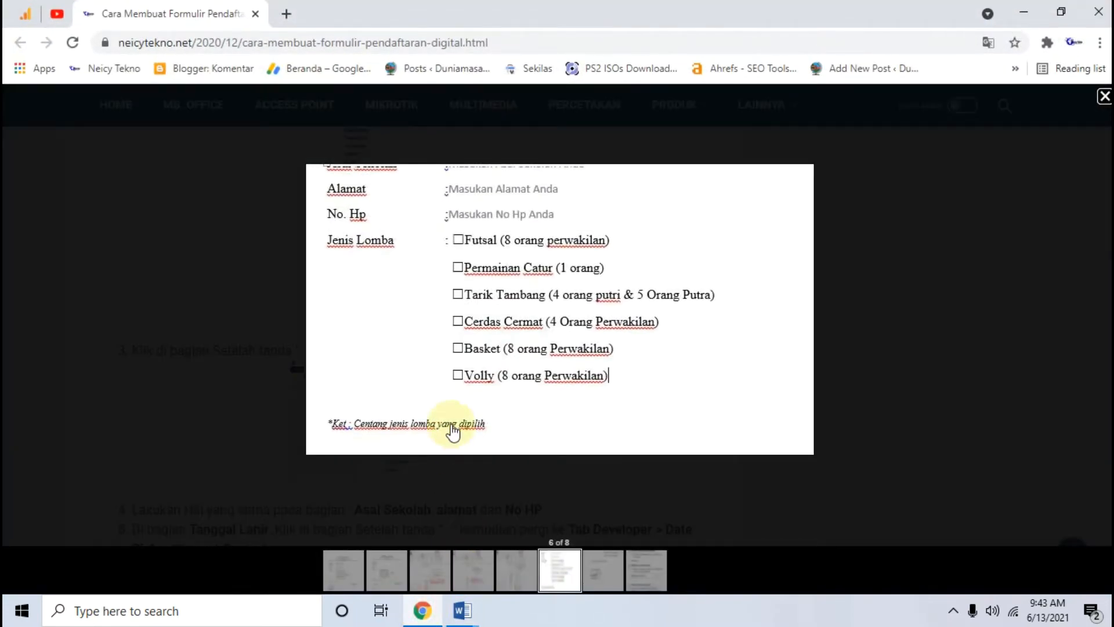
pyautogui.click(619, 574)
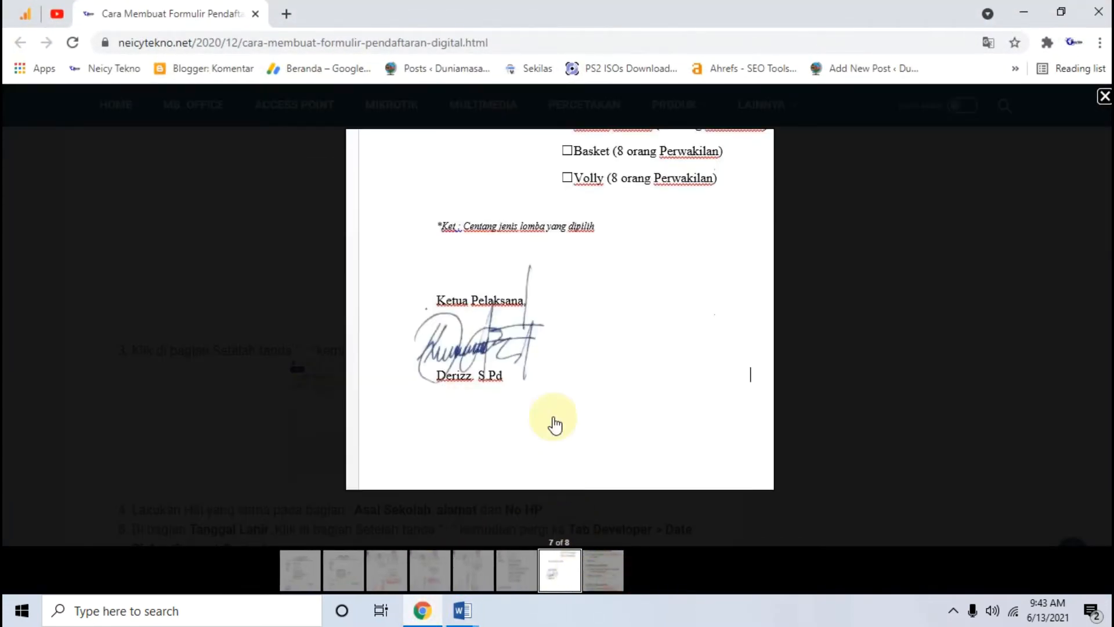
pyautogui.click(328, 575)
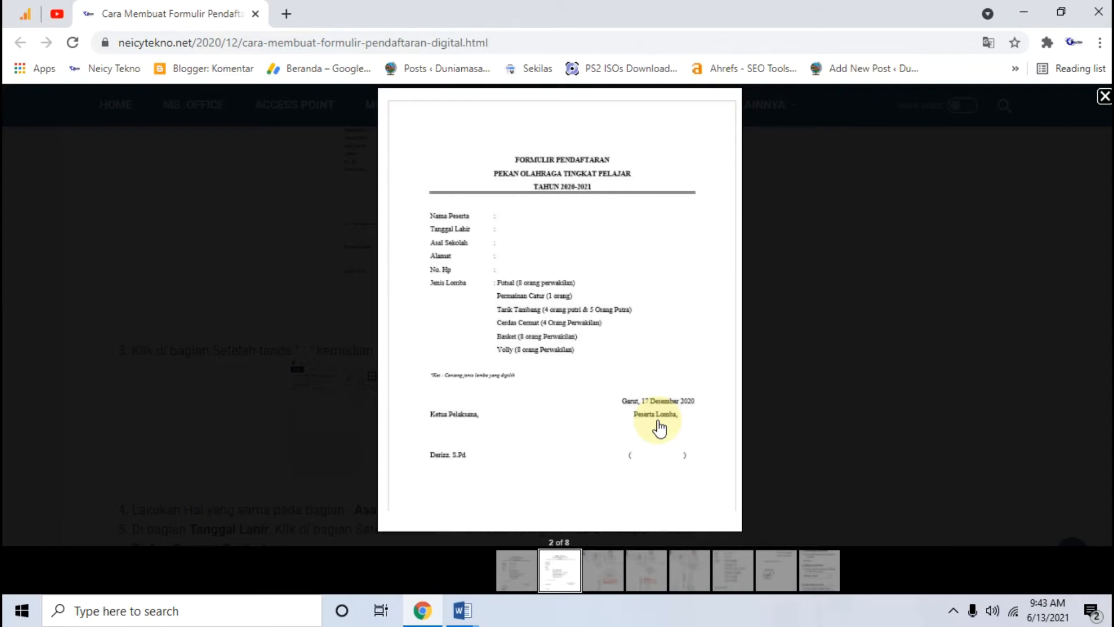
# Step: Insert a 3x3 table below the note
pyautogui.click(426, 610)
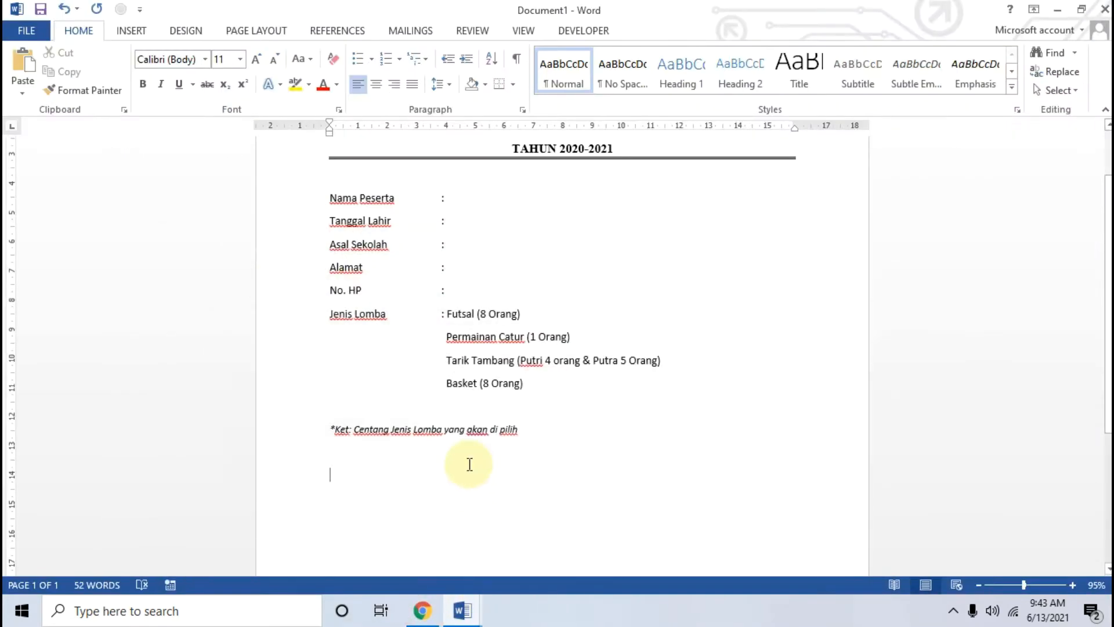
pyautogui.scroll(-2, 470, 465)
pyautogui.scroll(-2, 471, 459)
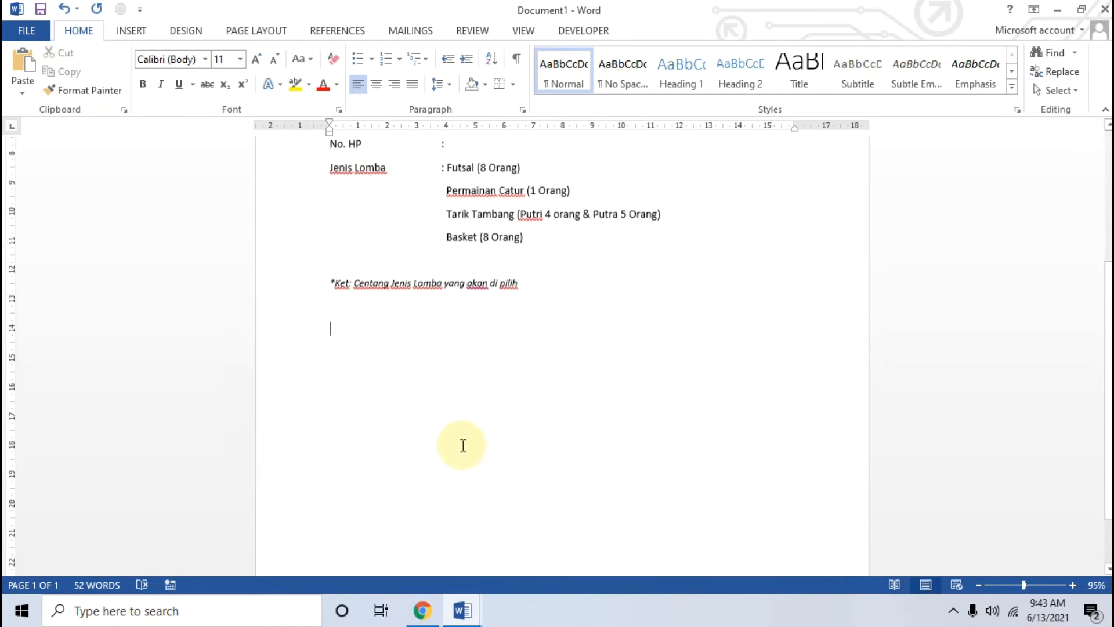
pyautogui.click(144, 29)
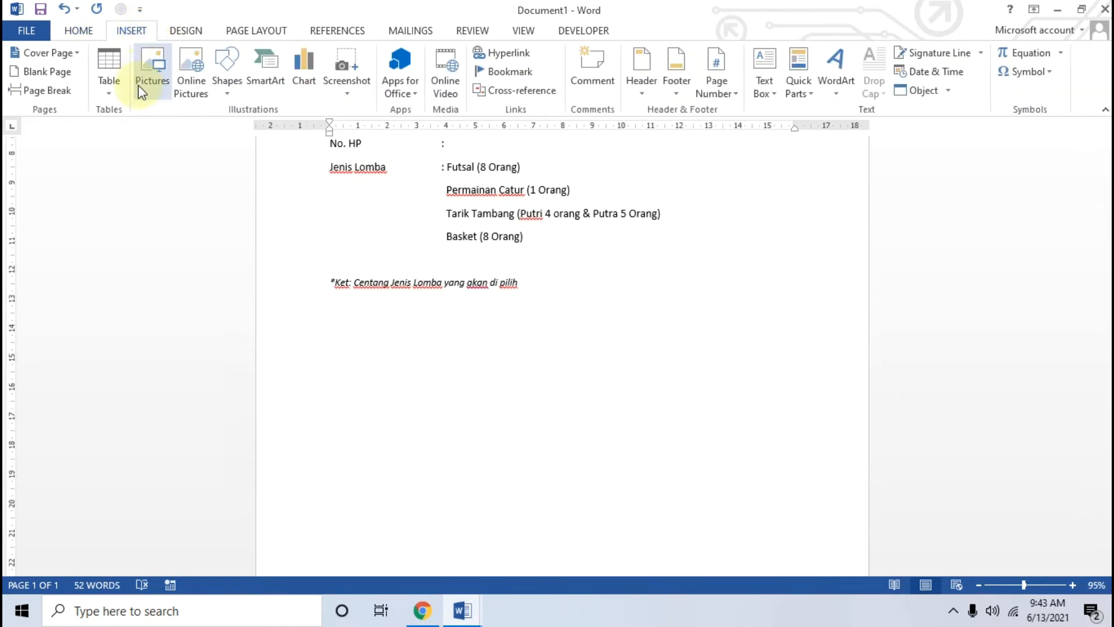
pyautogui.click(109, 88)
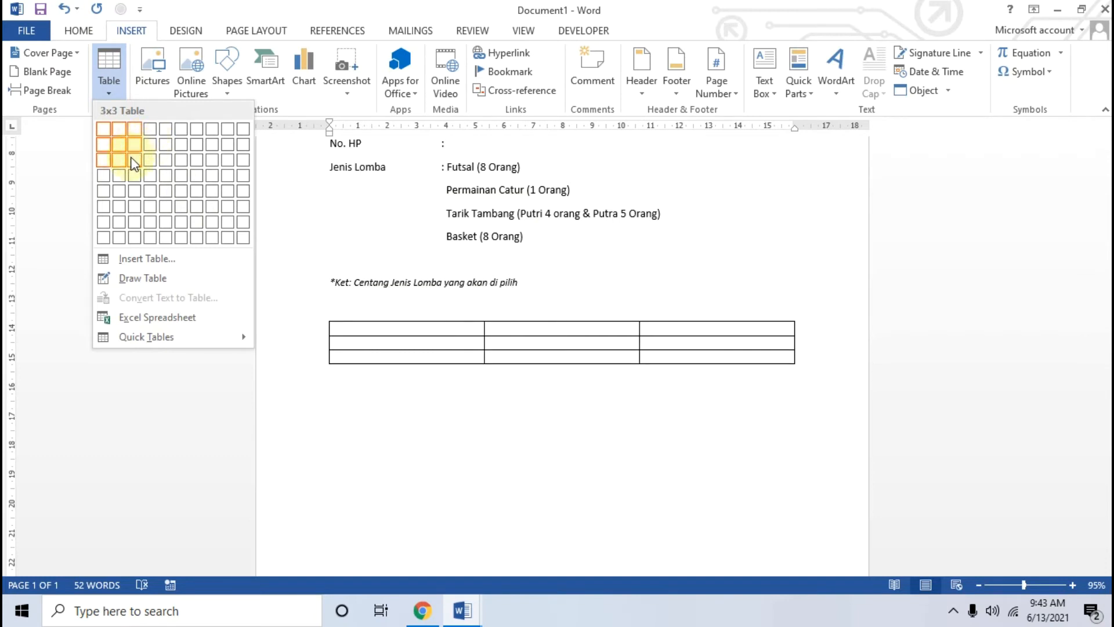
pyautogui.click(134, 162)
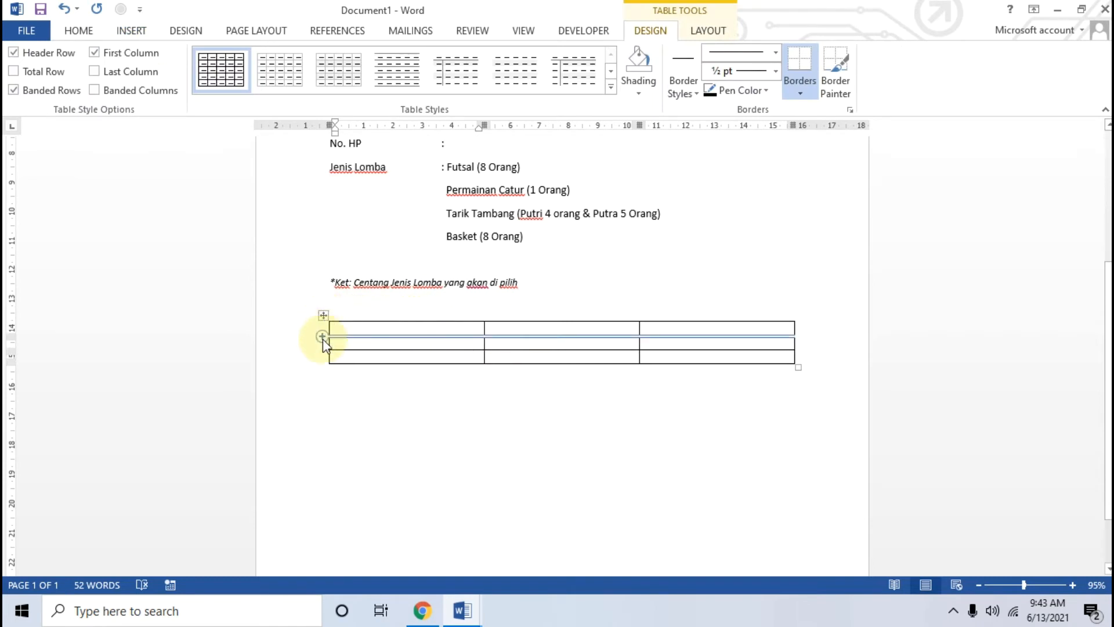
# Step: Add a row under the table's first row and type 'Ketua Pelaksana' in its first cell
pyautogui.click(320, 336)
pyautogui.click(348, 341)
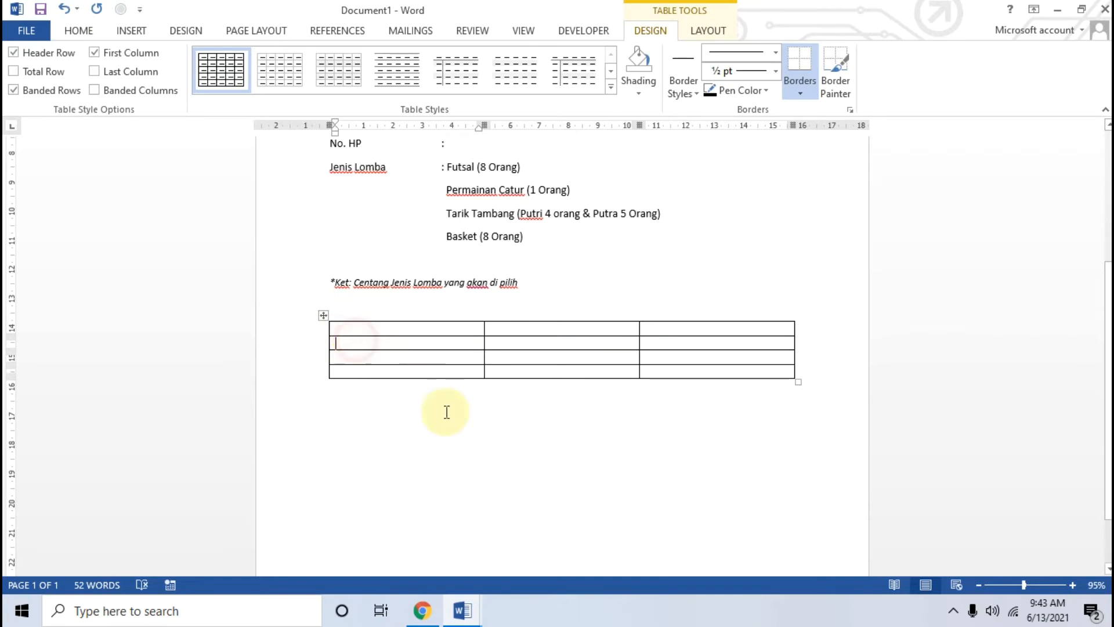
pyautogui.click(423, 611)
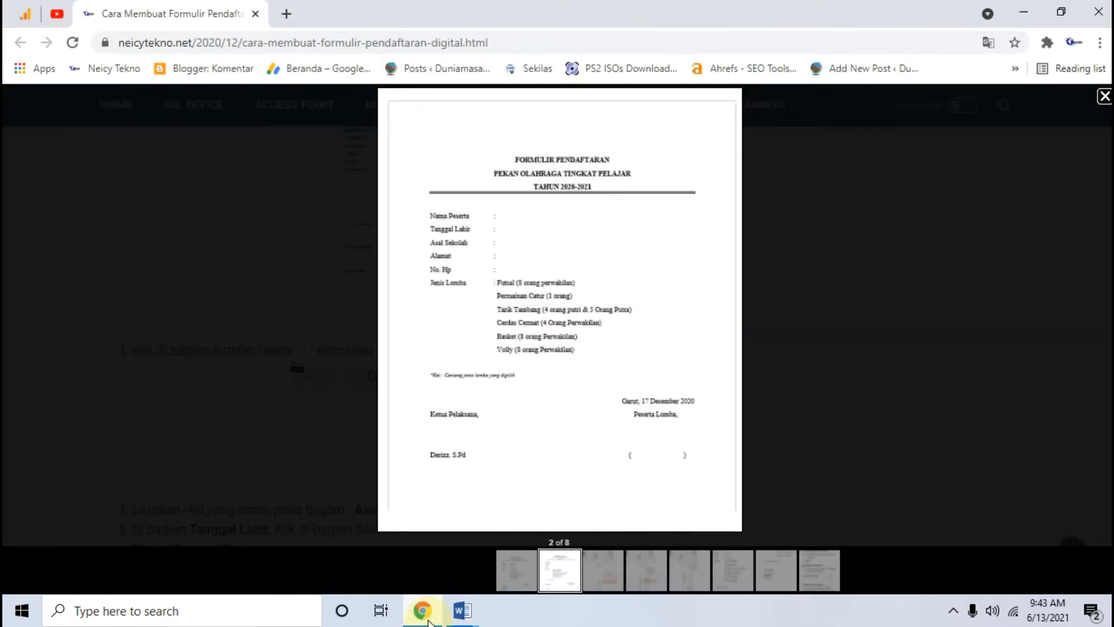
pyautogui.click(428, 618)
pyautogui.write('Ketua Pelaksana')
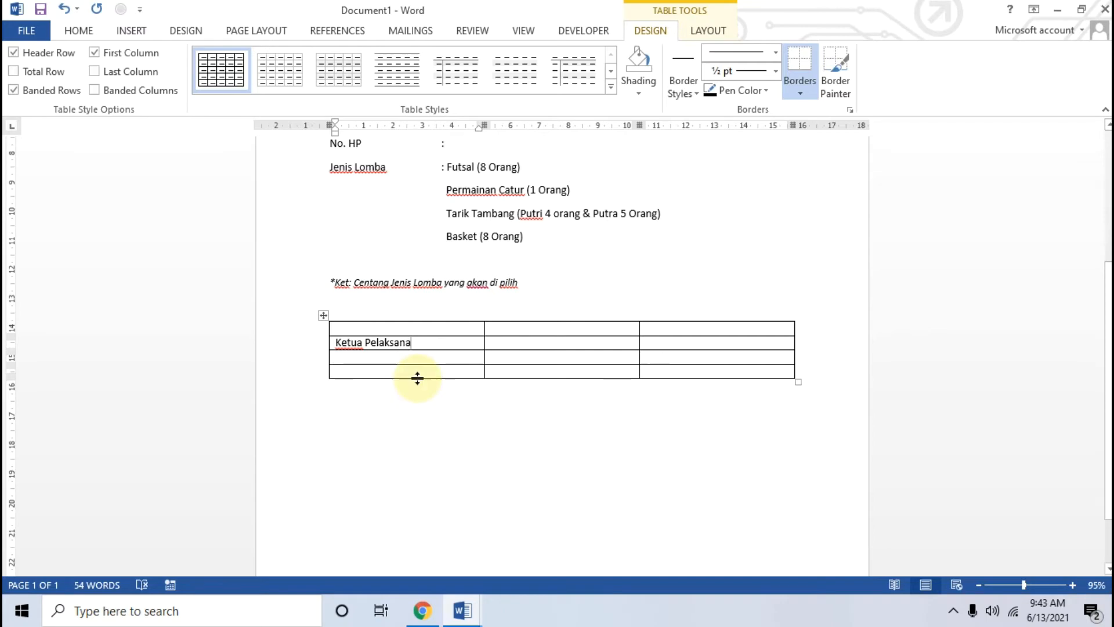
# Step: Make the third row taller for signing and type the chairman's name below Ketua Pelaksana
pyautogui.moveTo(392, 365); pyautogui.dragTo(391, 418)
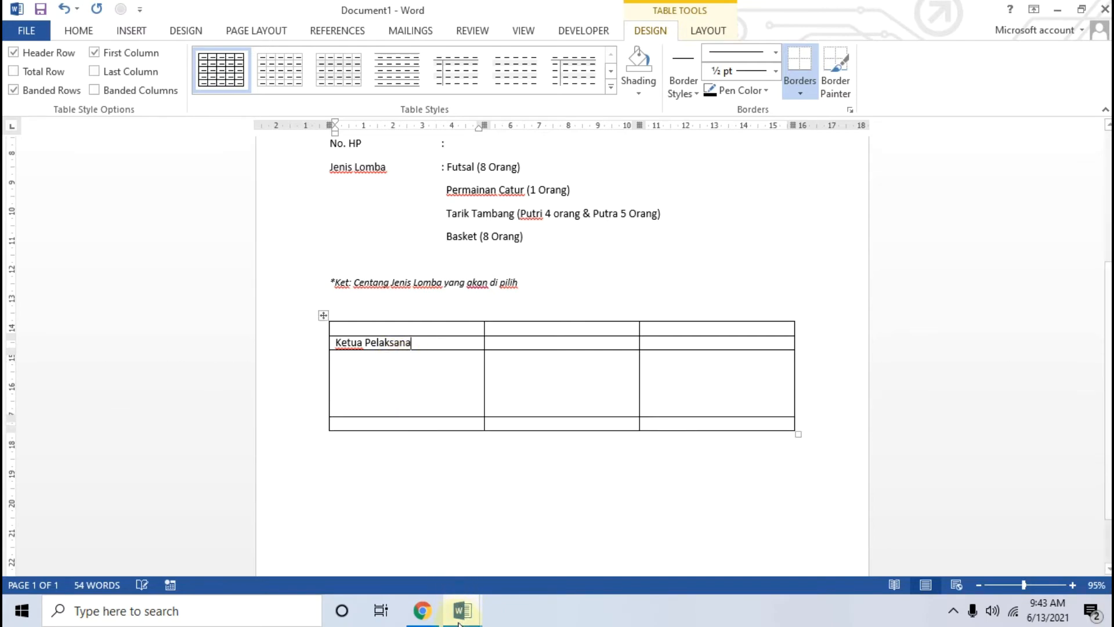
pyautogui.click(423, 614)
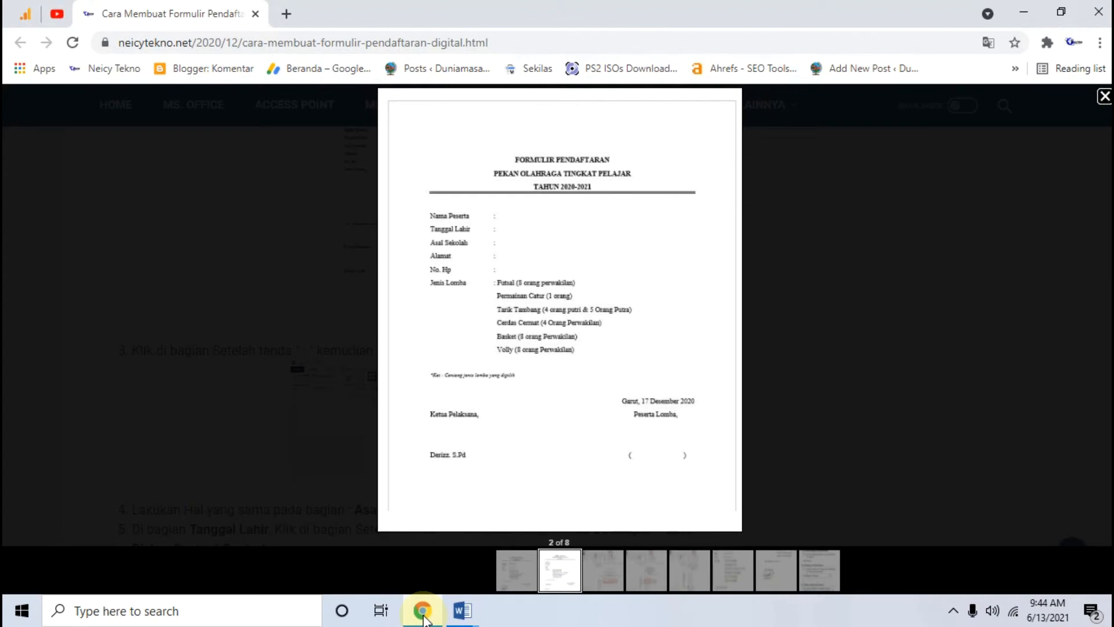
pyautogui.click(423, 614)
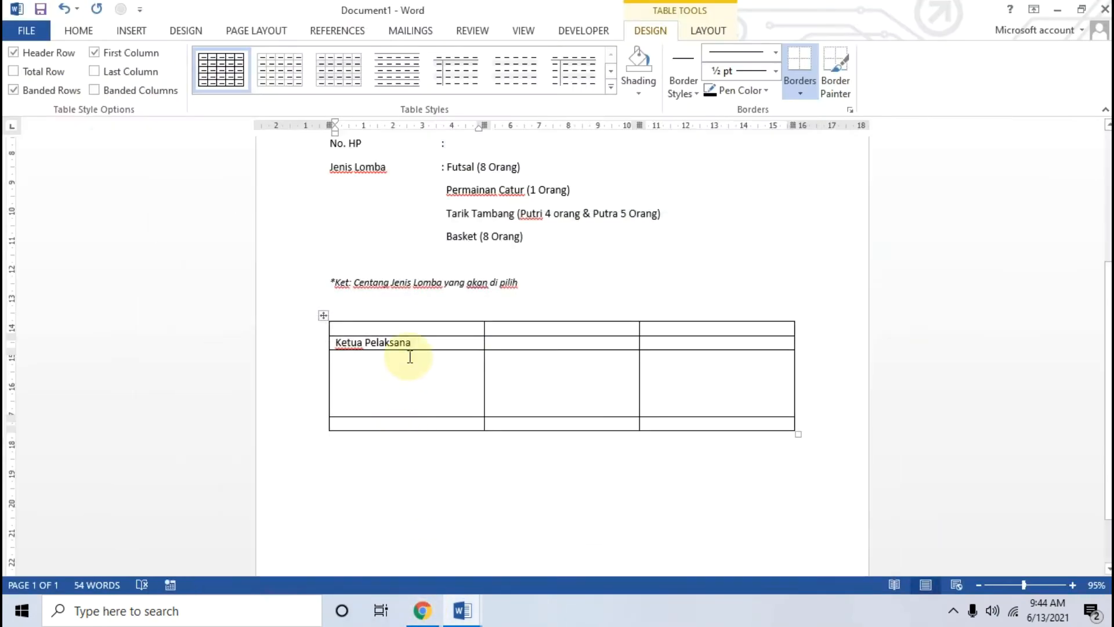
pyautogui.write(',')
pyautogui.click(377, 423)
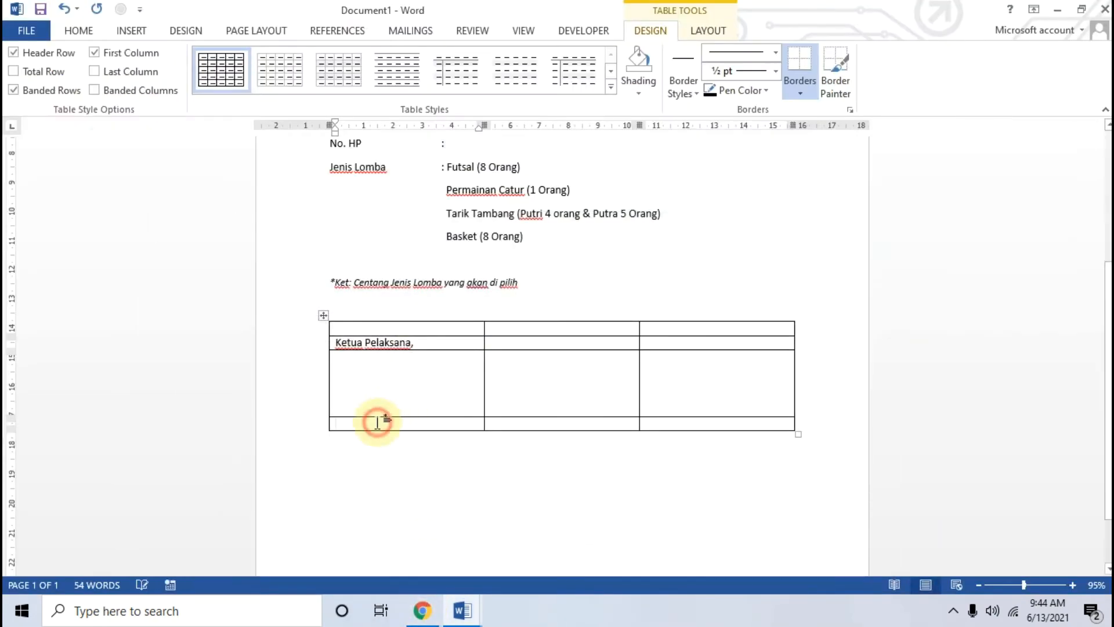
pyautogui.write('Der')
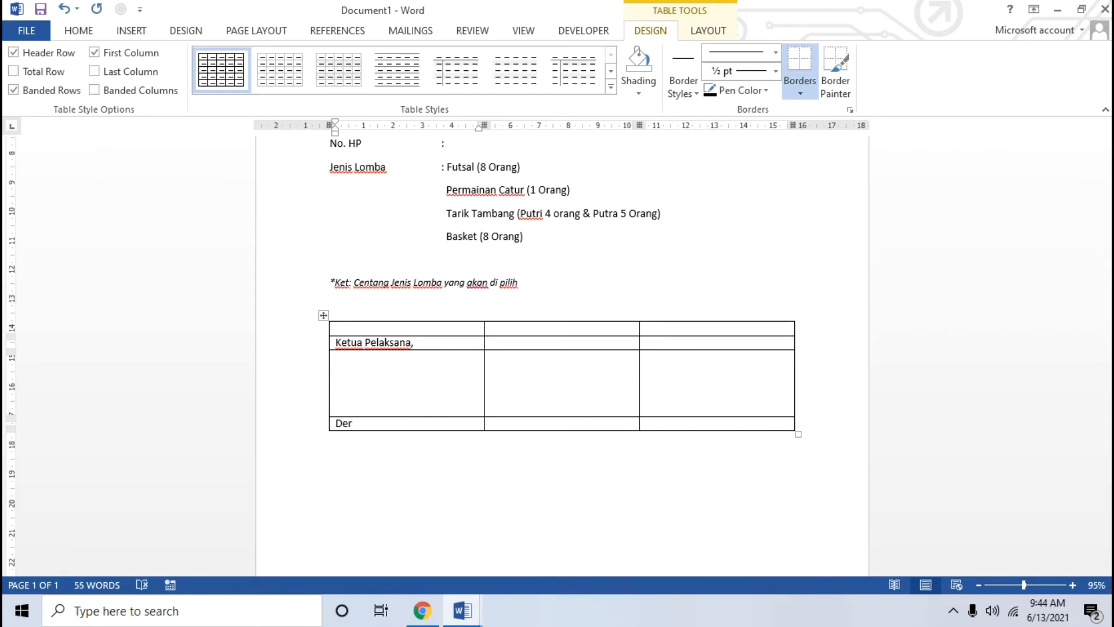
pyautogui.write('ri, S.Pd')
# Step: Type 'Peserta Lomba,' in the right cell and '()' in the bottom-right cell
pyautogui.click(704, 344)
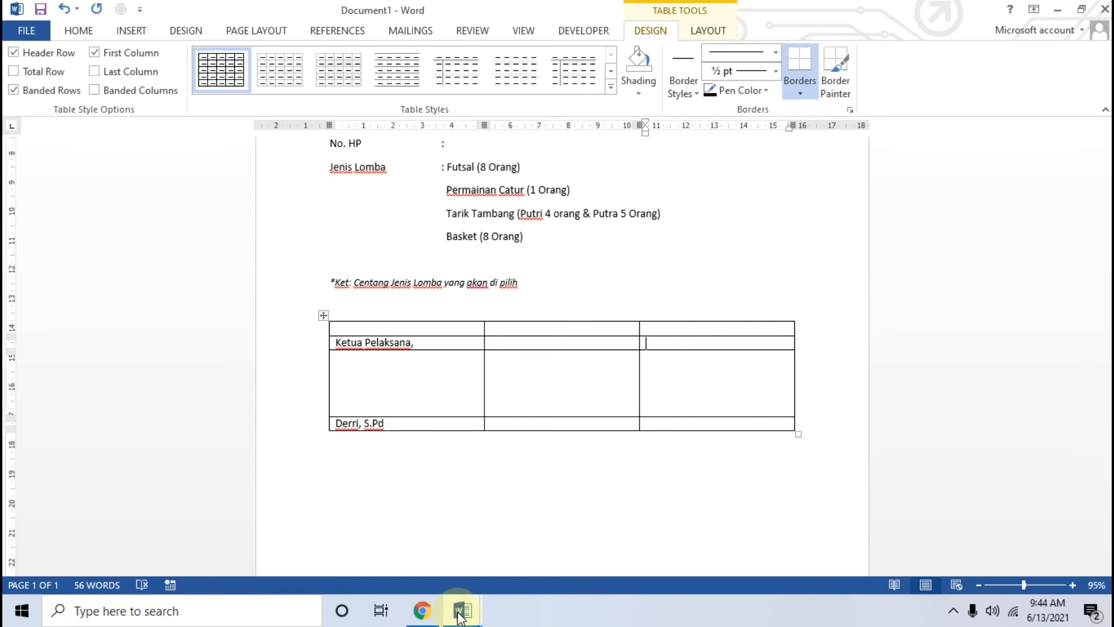
pyautogui.click(423, 614)
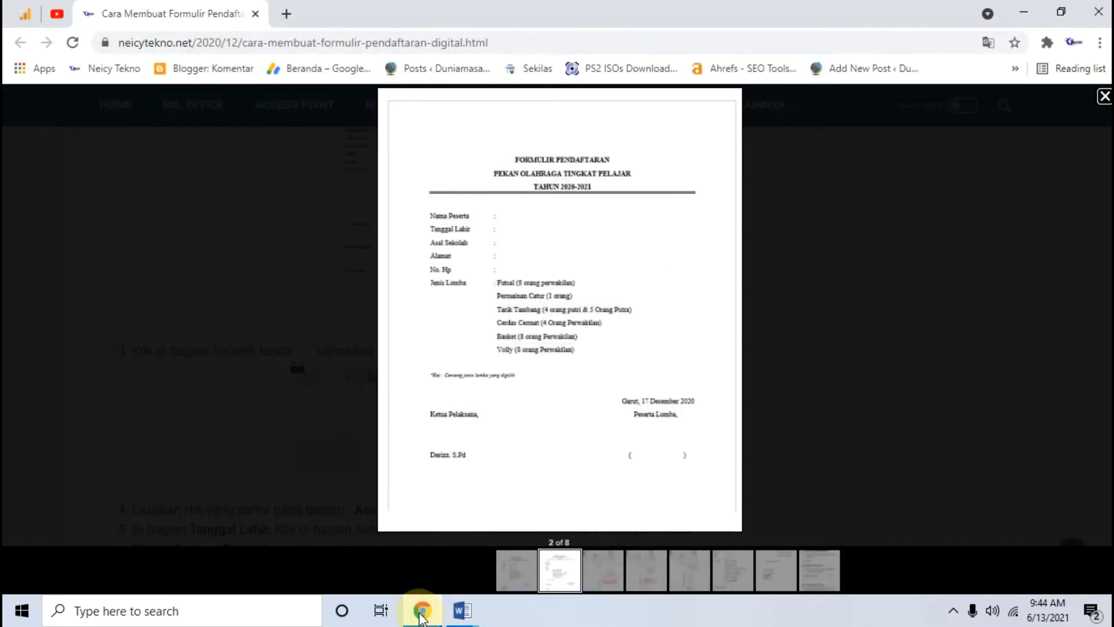
pyautogui.click(422, 614)
pyautogui.write('Peserta Lom')
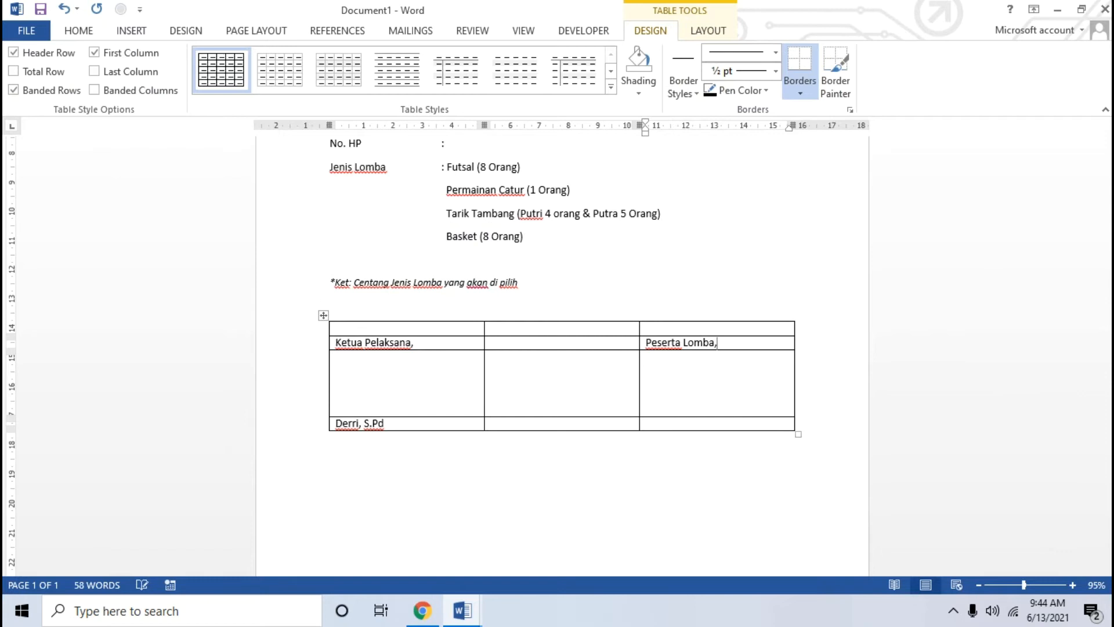
pyautogui.write('ba,')
pyautogui.click(688, 423)
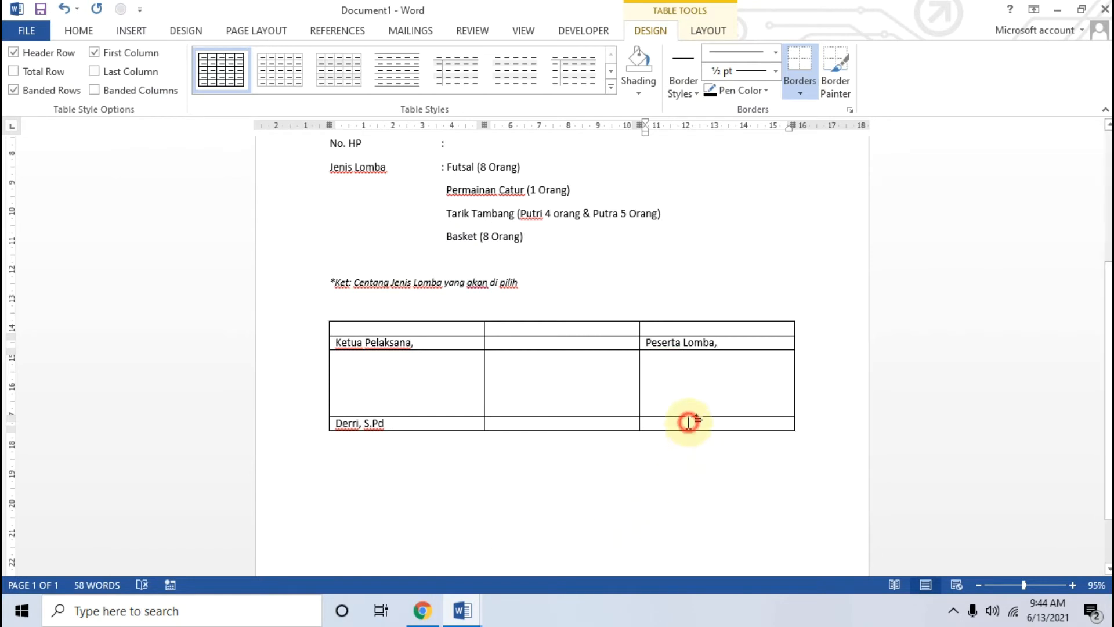
pyautogui.write('(')
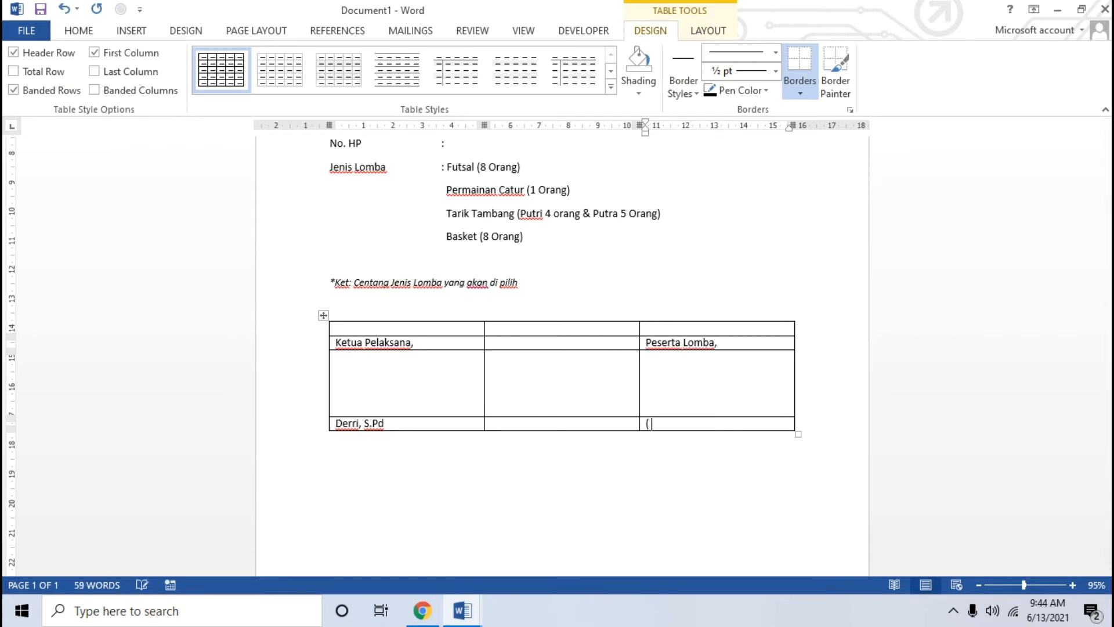
pyautogui.write(')')
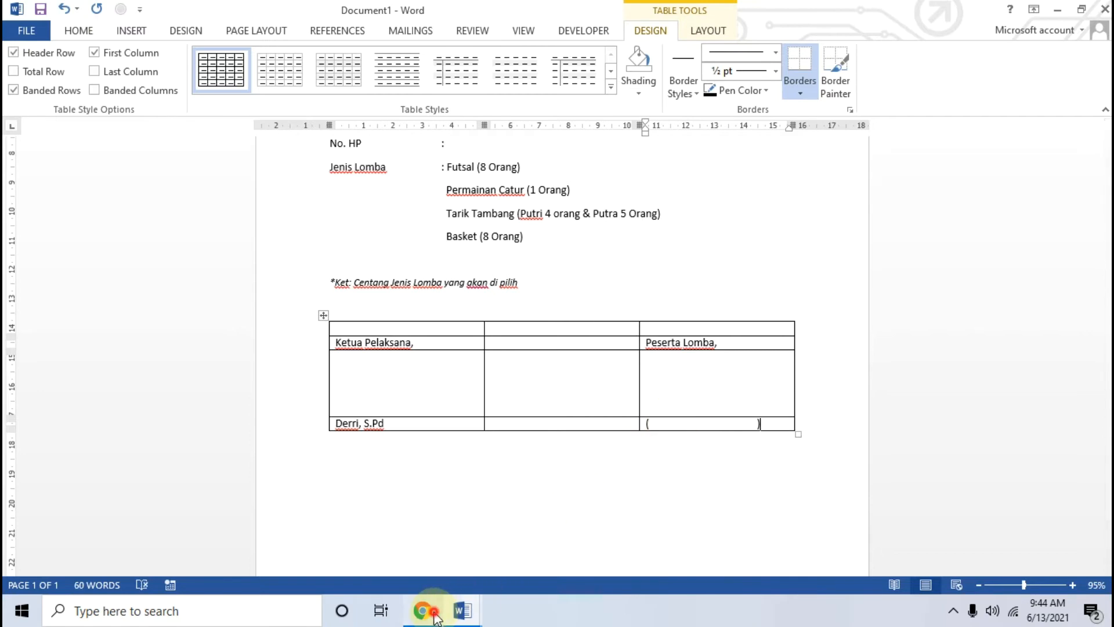
# Step: Enter 'Garut, 13 Juni 2021' in the empty top-right cell
pyautogui.click(424, 610)
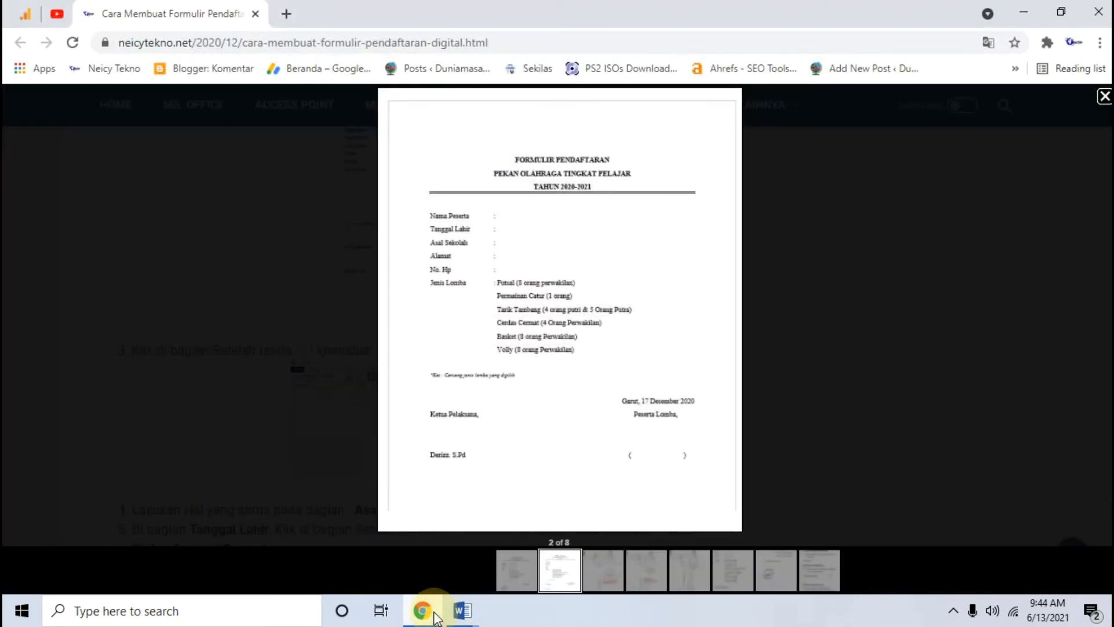
pyautogui.click(462, 611)
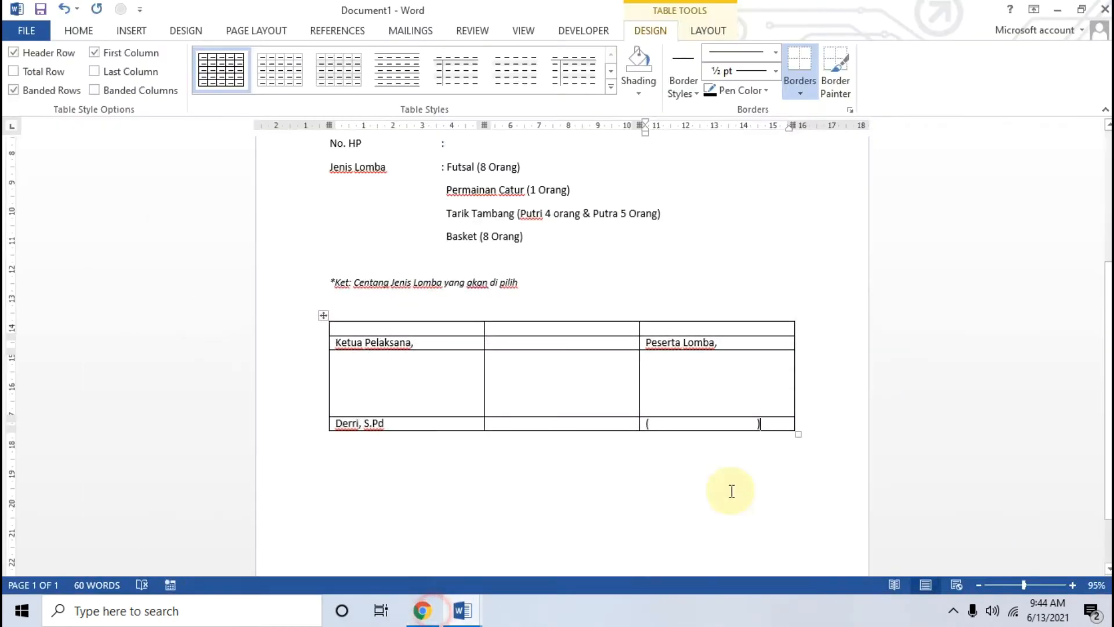
pyautogui.click(669, 330)
pyautogui.write('Garut, 13 Juni 2021')
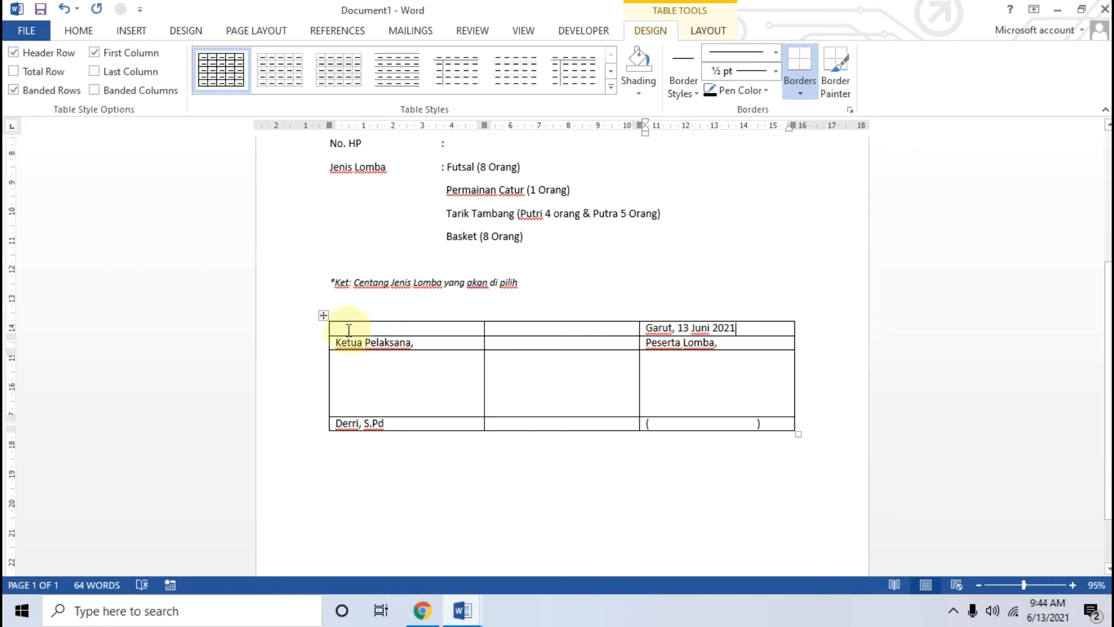
# Step: Centre the text in the table rows from Ketua Pelaksana downwards
pyautogui.moveTo(330, 343); pyautogui.dragTo(714, 423)
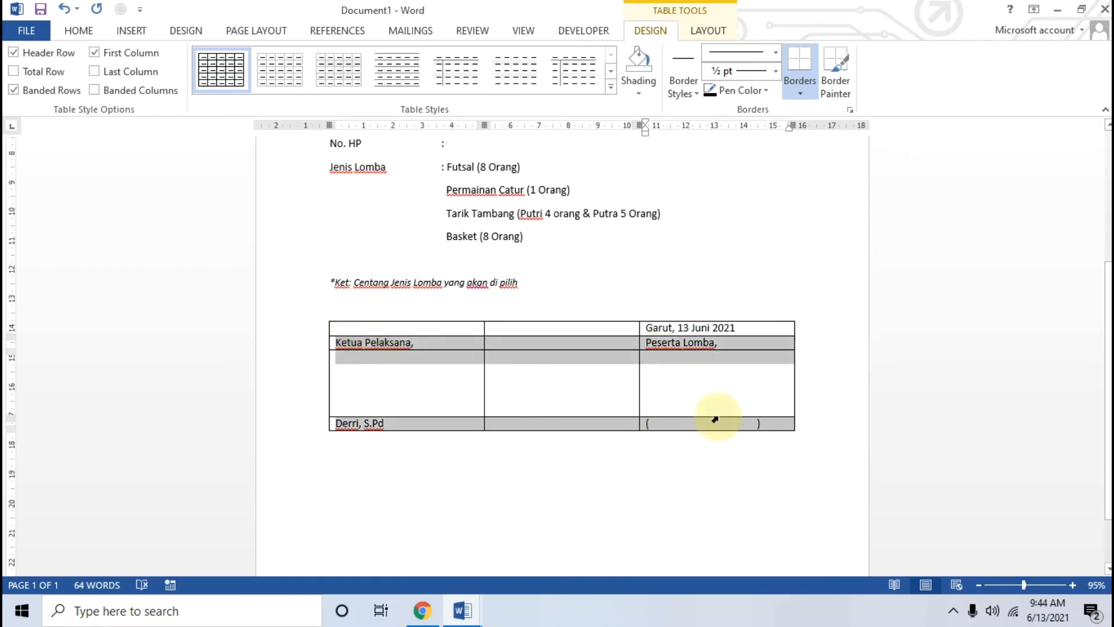
pyautogui.click(709, 31)
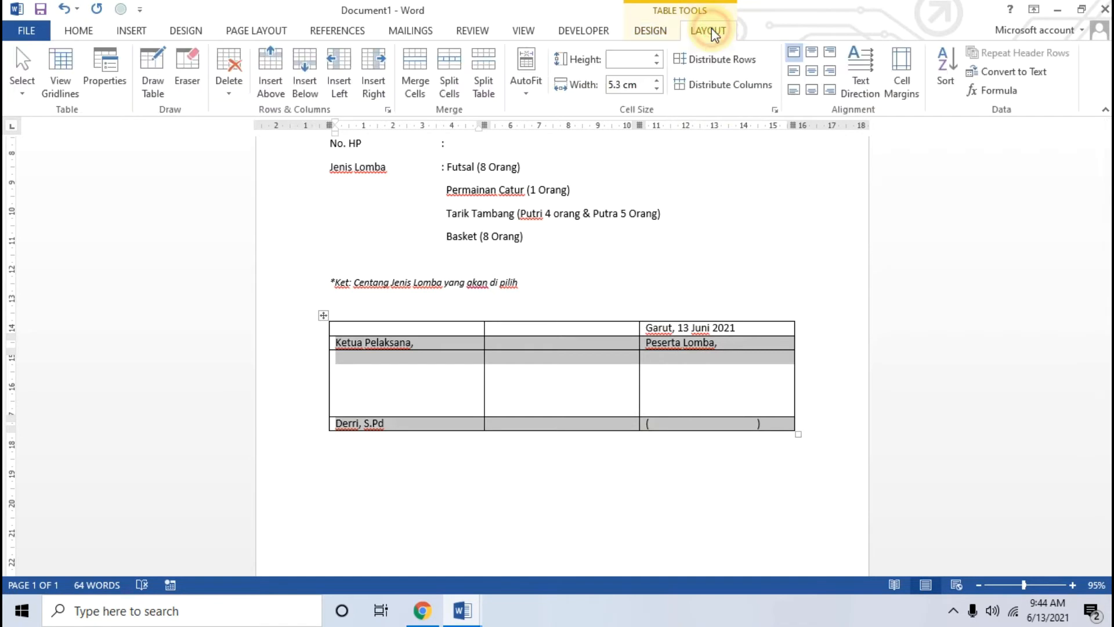
pyautogui.click(812, 71)
pyautogui.moveTo(766, 326); pyautogui.dragTo(581, 329)
pyautogui.click(675, 328)
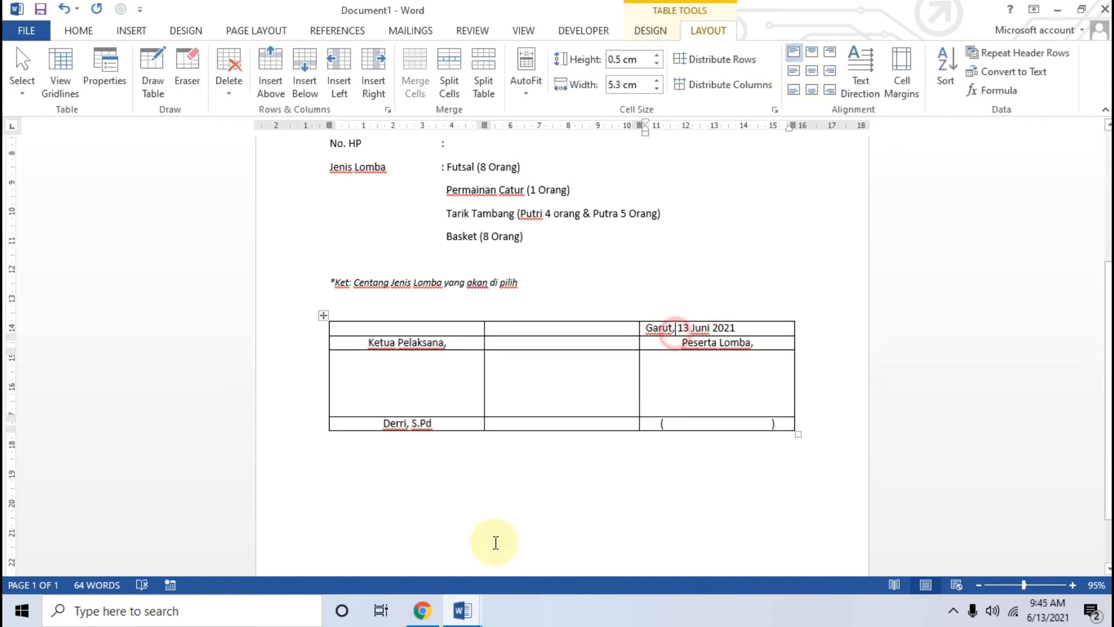
pyautogui.click(432, 613)
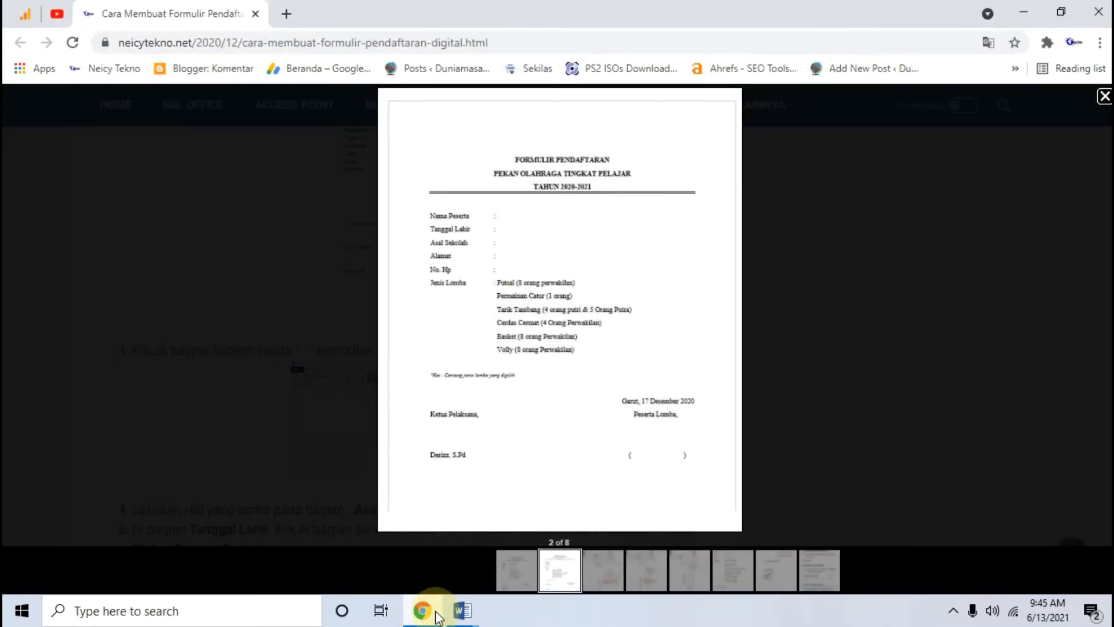
pyautogui.click(462, 611)
# Step: Centre the 'Garut, 13 Juni 2021' date line in its cell and select the whole table
pyautogui.moveTo(748, 330); pyautogui.dragTo(641, 328)
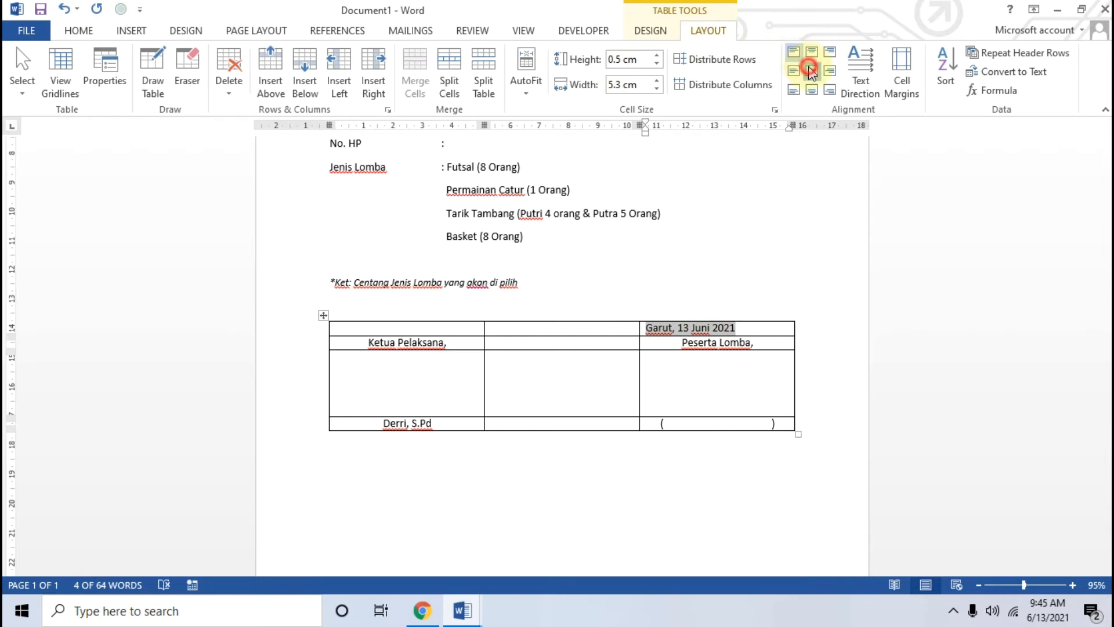
pyautogui.click(811, 71)
pyautogui.click(737, 382)
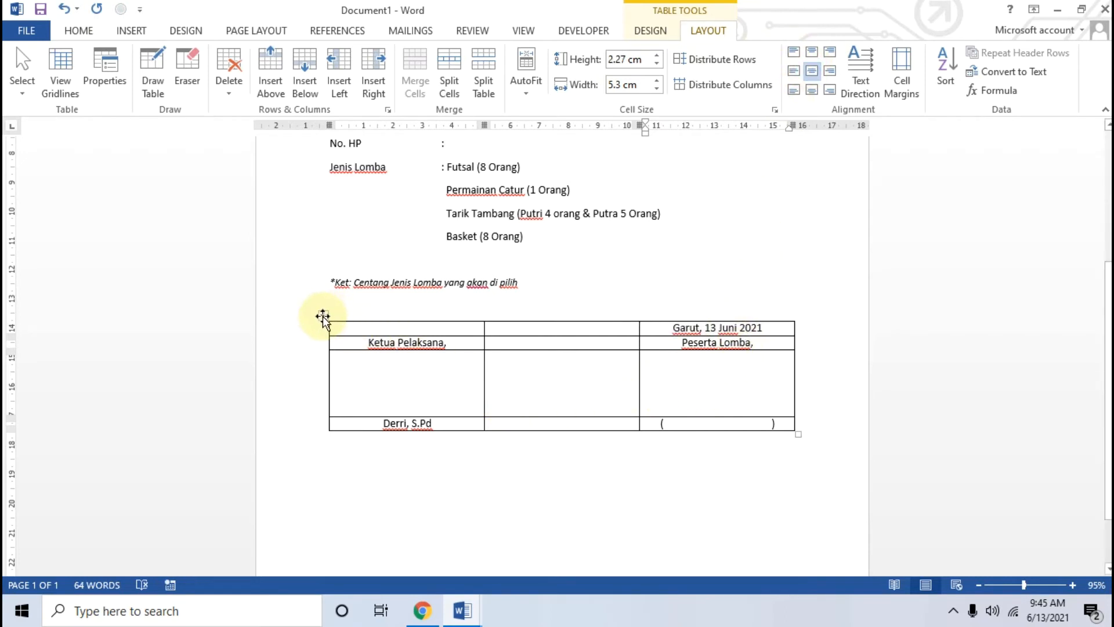
pyautogui.scroll(3, 323, 316)
pyautogui.scroll(-1, 421, 318)
pyautogui.click(321, 389)
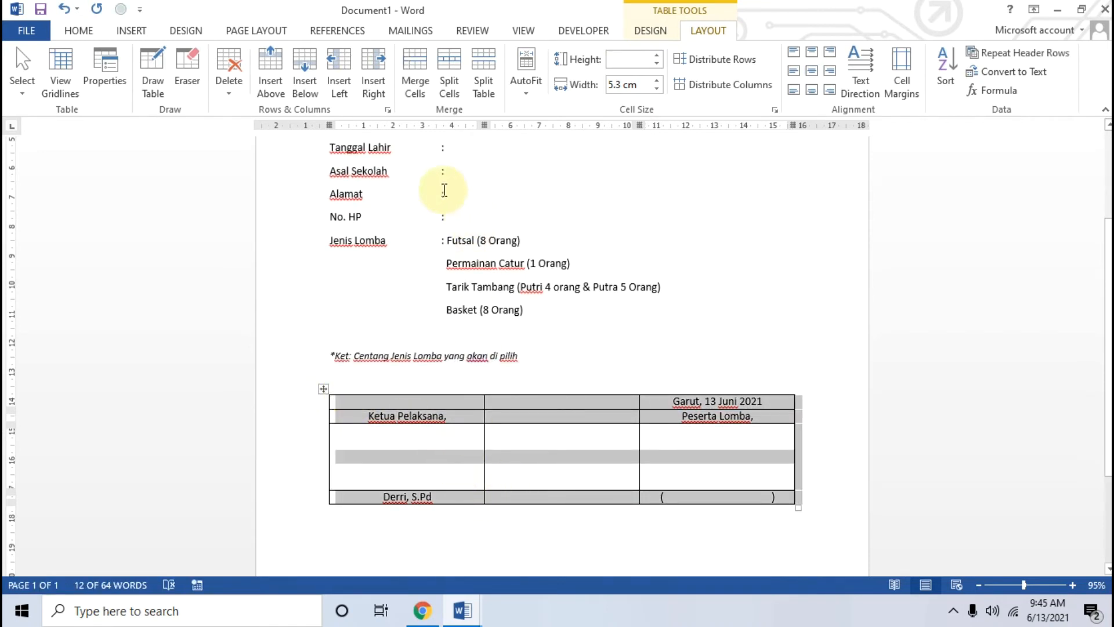
# Step: Apply No Border to the signature table so its labels and names show without lines
pyautogui.click(80, 30)
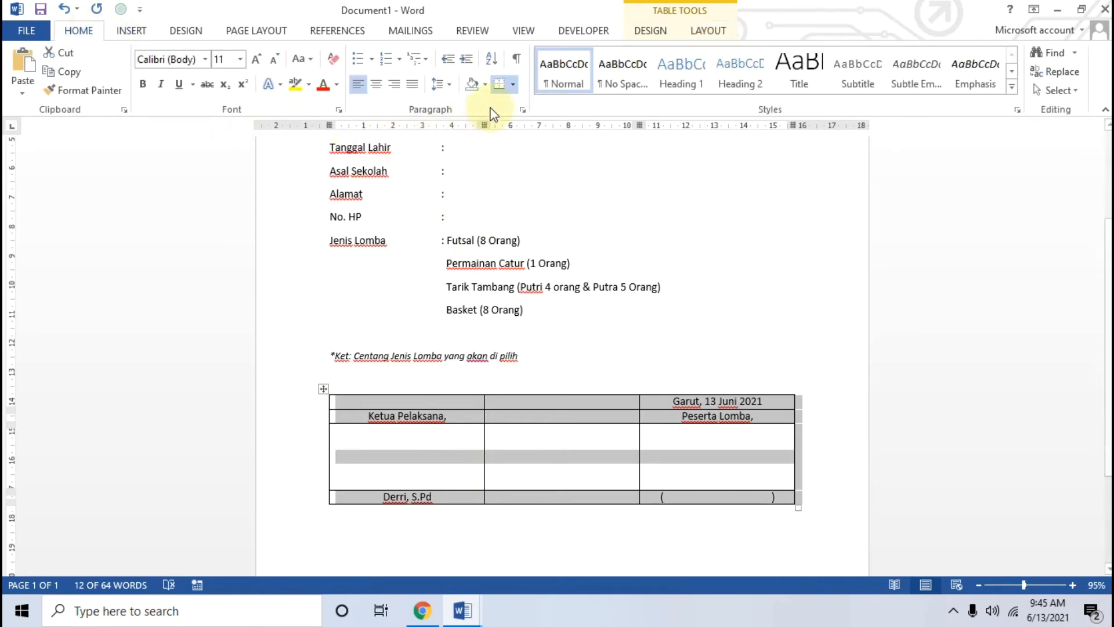
pyautogui.click(517, 86)
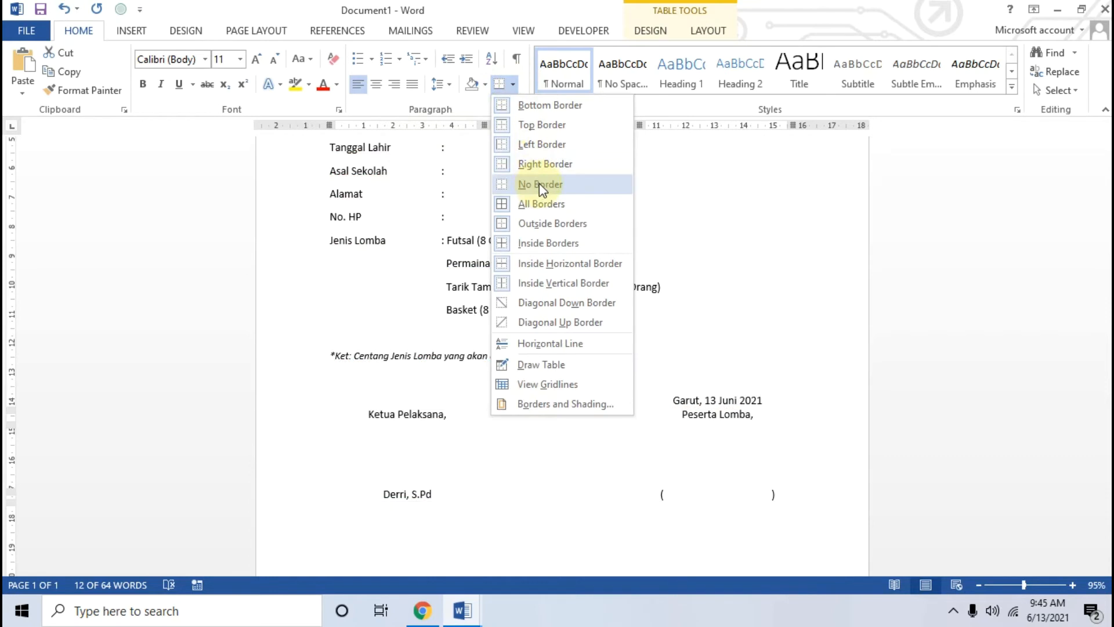
pyautogui.click(537, 185)
pyautogui.click(754, 330)
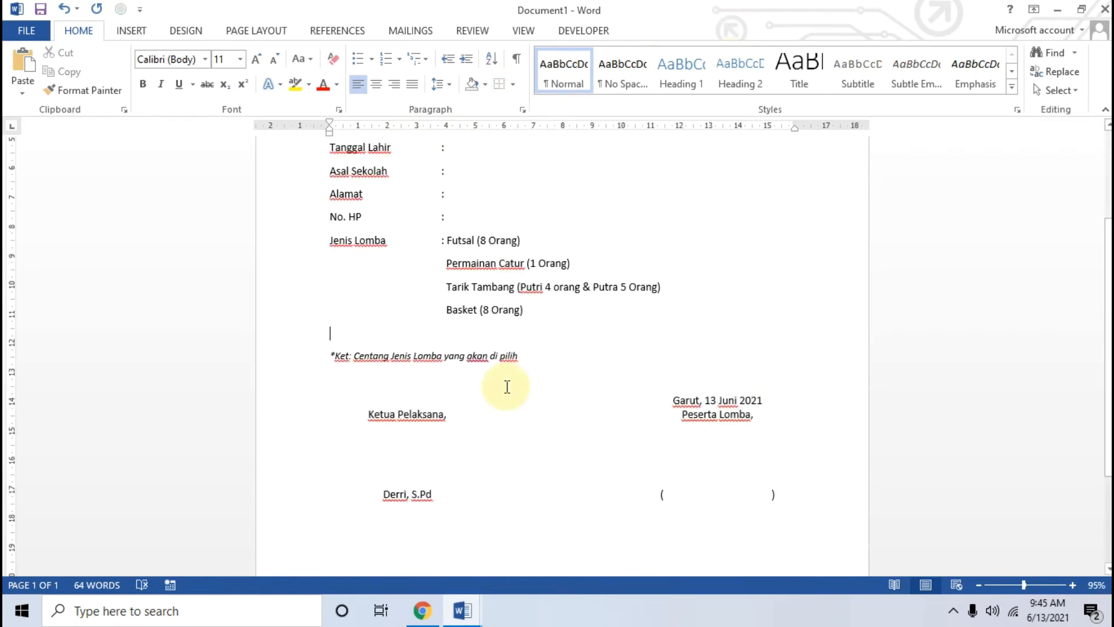
pyautogui.scroll(-2, 696, 498)
pyautogui.moveTo(761, 491)
pyautogui.mouseDown()
pyautogui.moveTo(459, 368)
pyautogui.moveTo(435, 343)
pyautogui.moveTo(473, 319)
pyautogui.moveTo(337, 270)
pyautogui.mouseUp()
# Step: Set the form text to Times New Roman, 12 pt
pyautogui.click(204, 59)
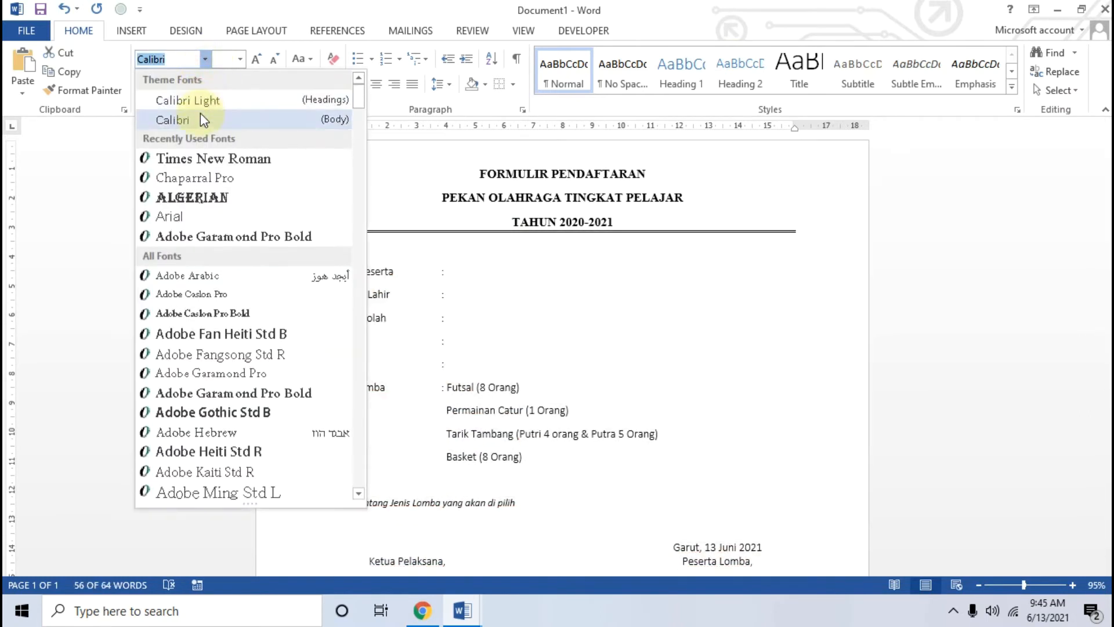
pyautogui.click(210, 157)
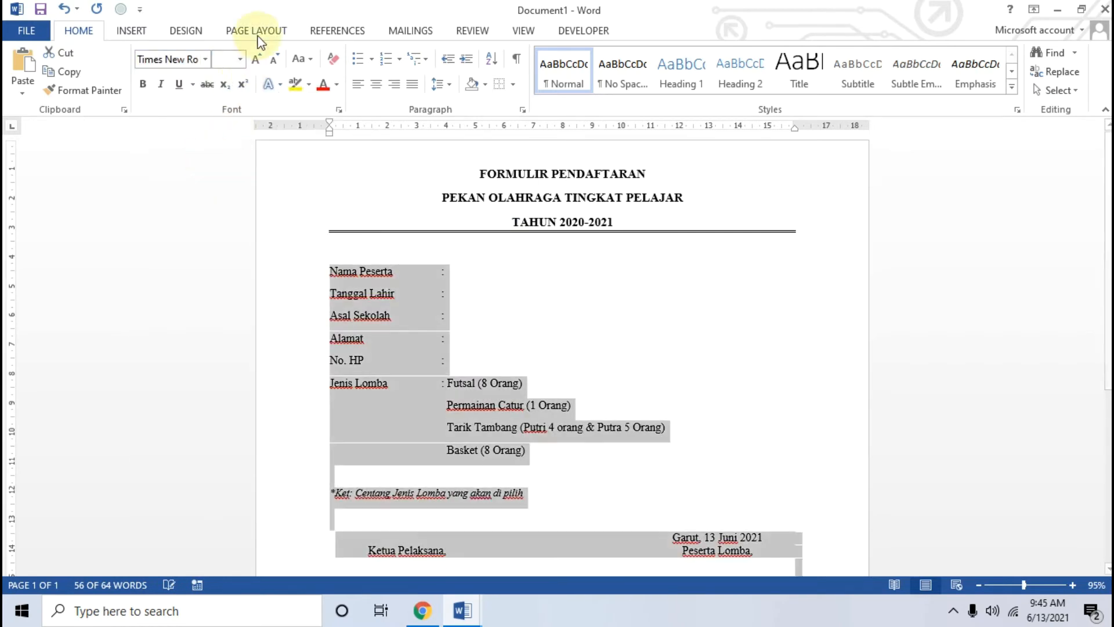
pyautogui.click(258, 59)
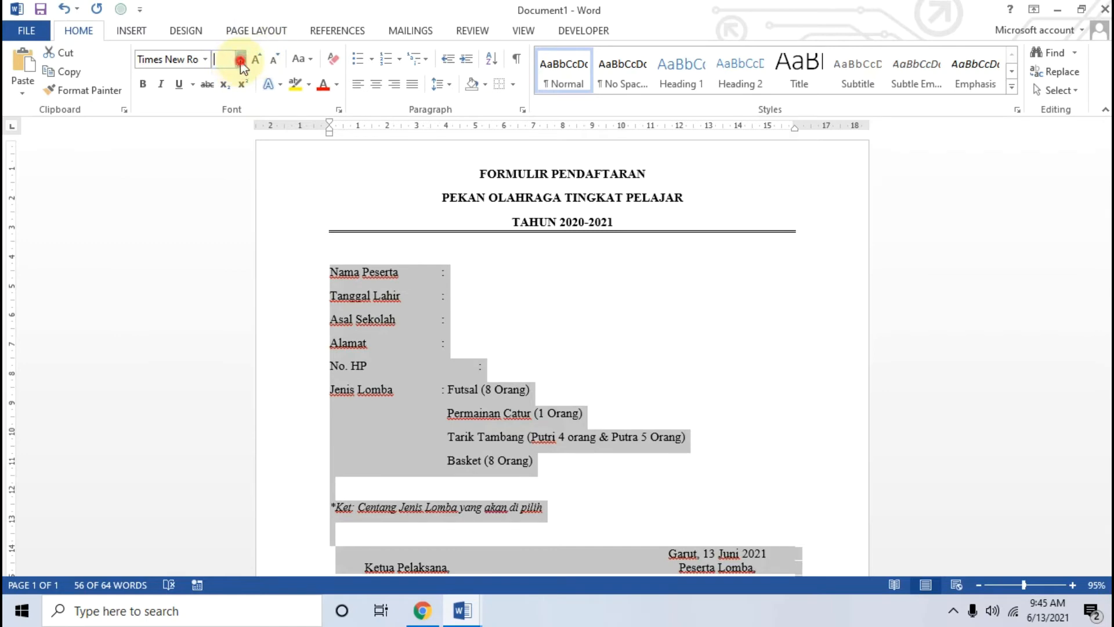
pyautogui.click(239, 59)
pyautogui.click(228, 143)
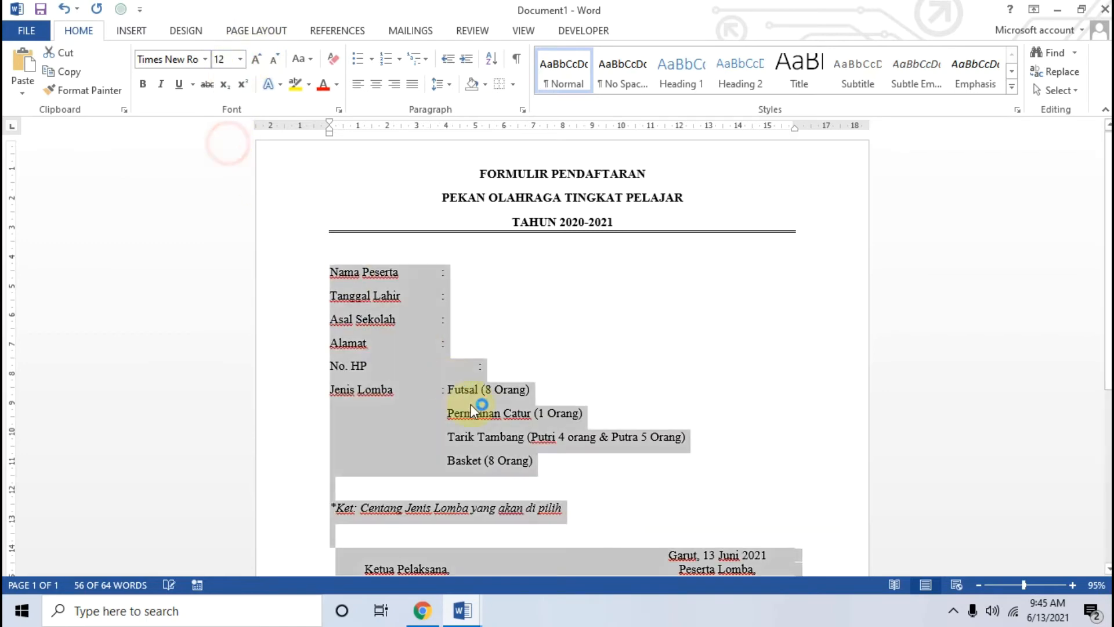
pyautogui.scroll(-4, 474, 407)
pyautogui.click(472, 378)
# Step: Shrink the Ket note line one font size smaller
pyautogui.moveTo(566, 360); pyautogui.dragTo(330, 358)
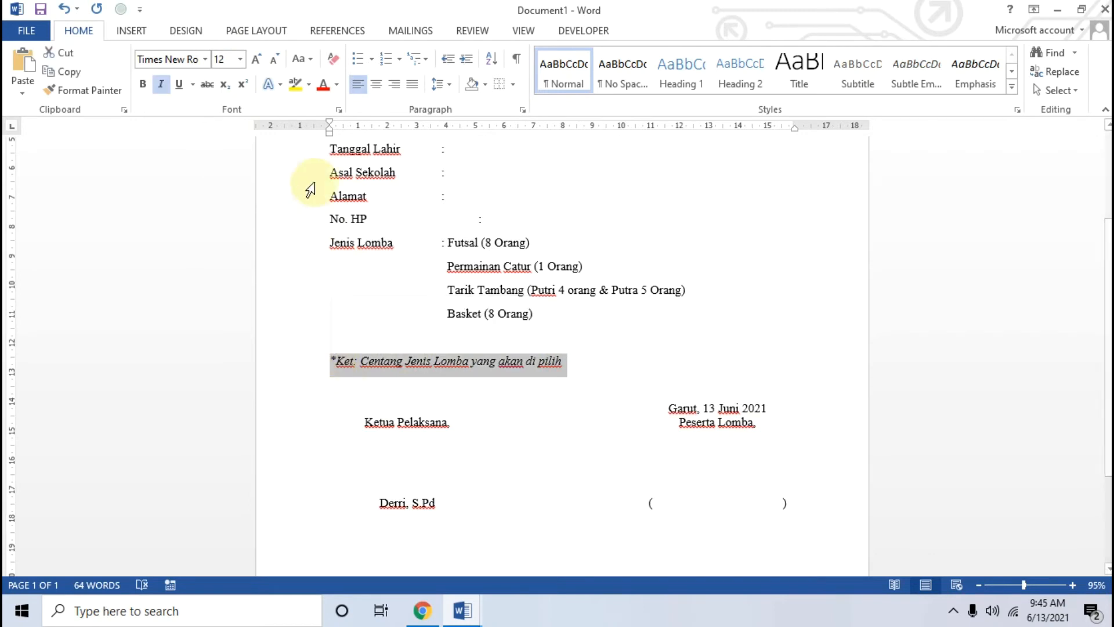
pyautogui.click(273, 59)
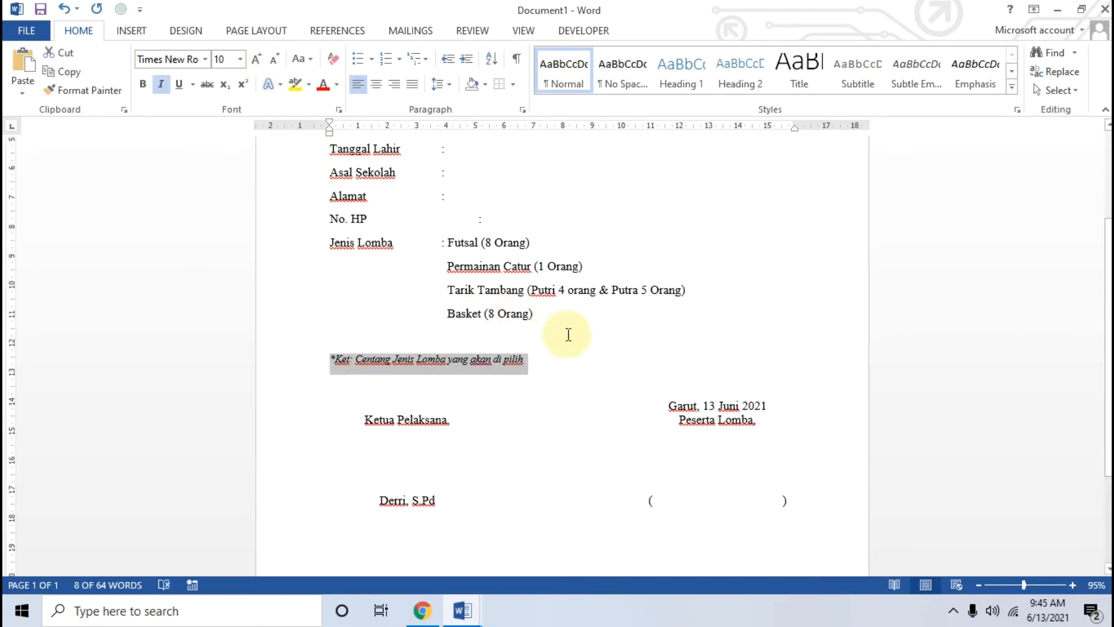
pyautogui.click(589, 342)
pyautogui.scroll(2, 573, 478)
pyautogui.scroll(2, 572, 478)
pyautogui.scroll(-8, 573, 473)
pyautogui.scroll(2, 575, 473)
pyautogui.scroll(-2, 576, 476)
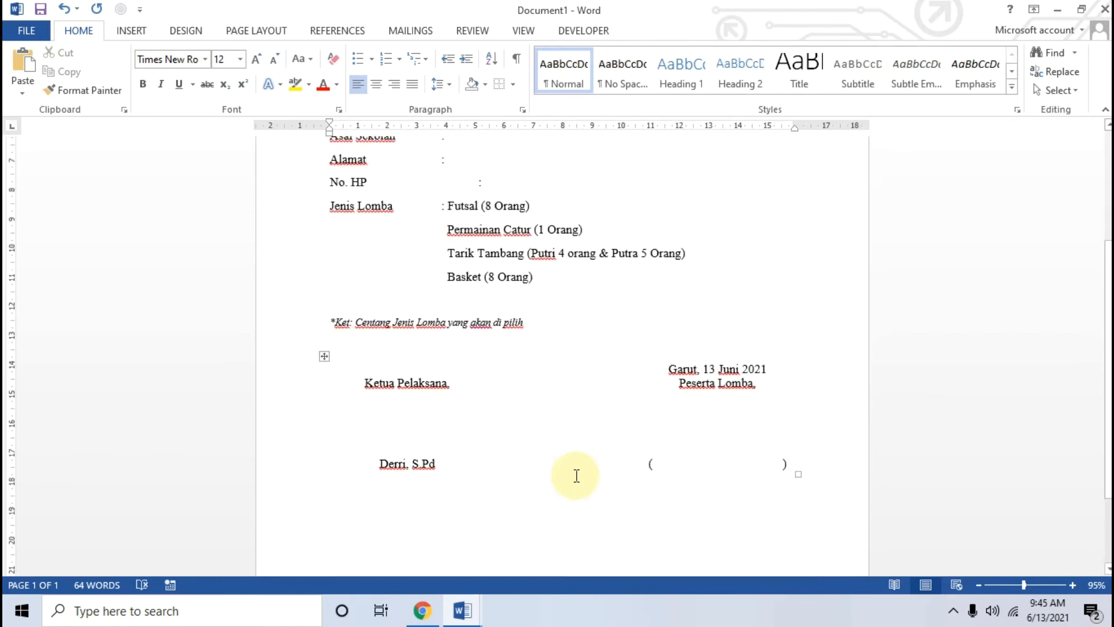
pyautogui.scroll(4, 516, 450)
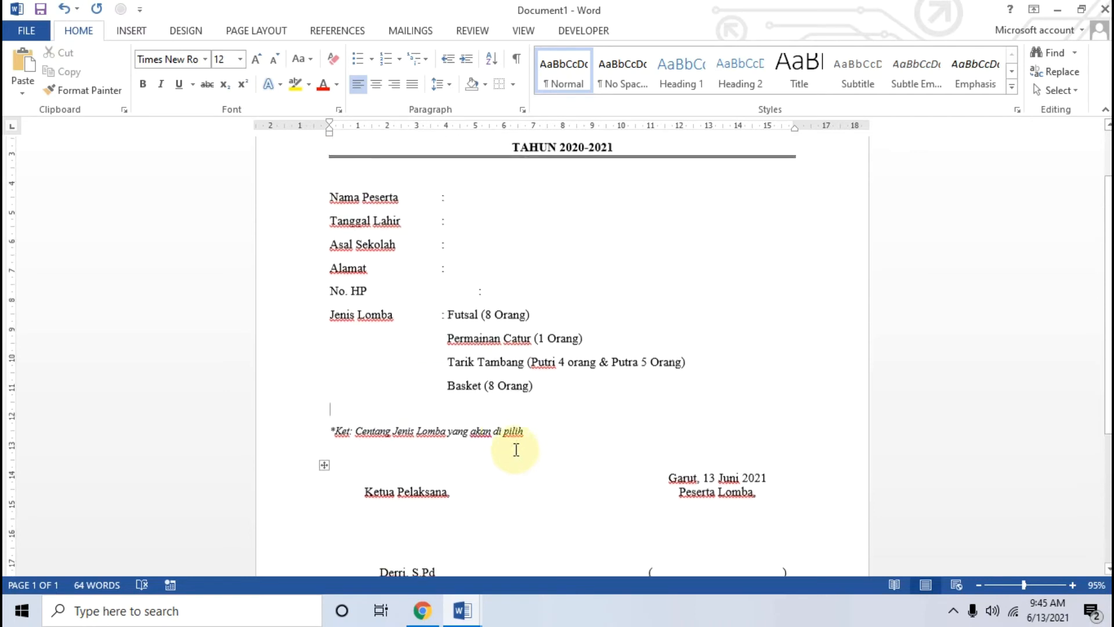
# Step: Delete the extra space so the No. HP colon lines up with the other colons
pyautogui.click(478, 297)
pyautogui.press('BackSpace')
pyautogui.scroll(-3, 485, 301)
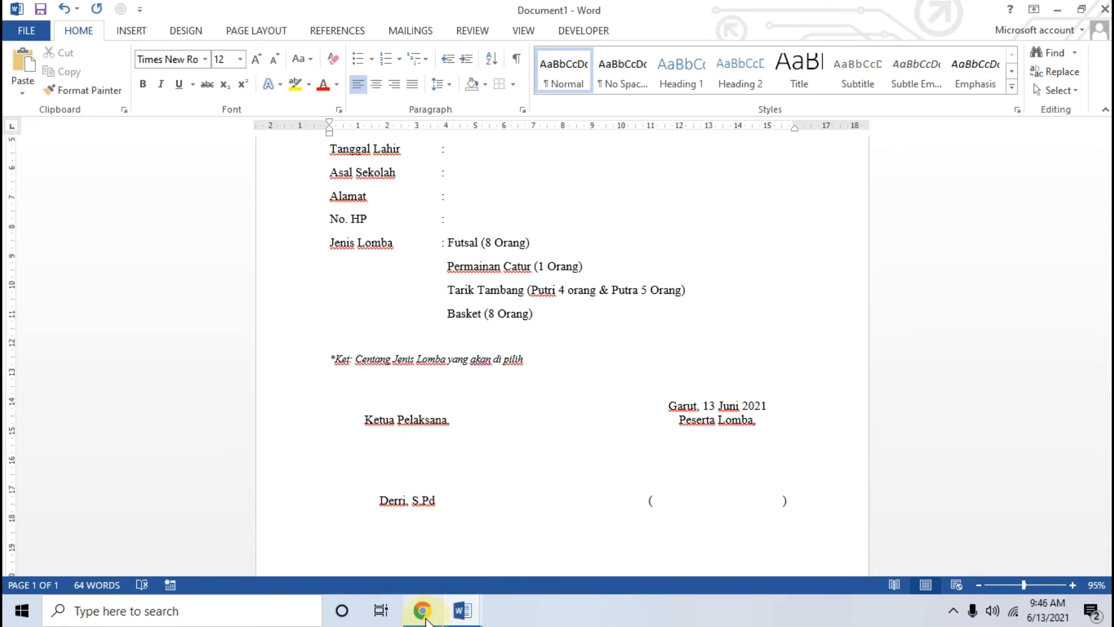
pyautogui.click(424, 617)
# Step: Open the linked digital-signature tutorial in a new Chrome tab
pyautogui.click(100, 305)
pyautogui.scroll(-5, 258, 334)
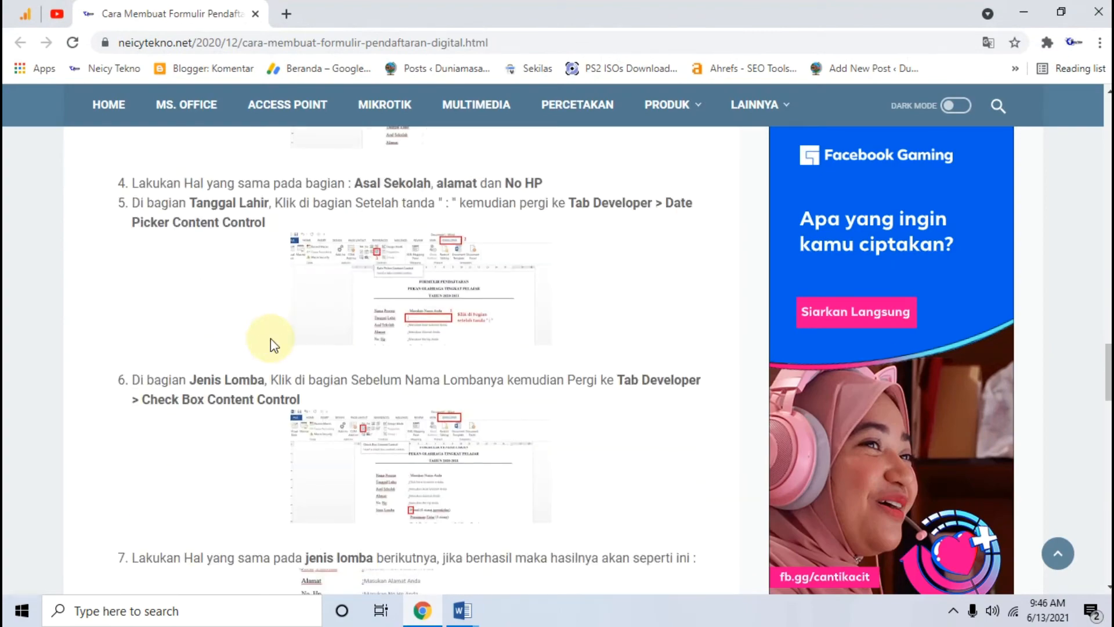
pyautogui.scroll(-12, 270, 339)
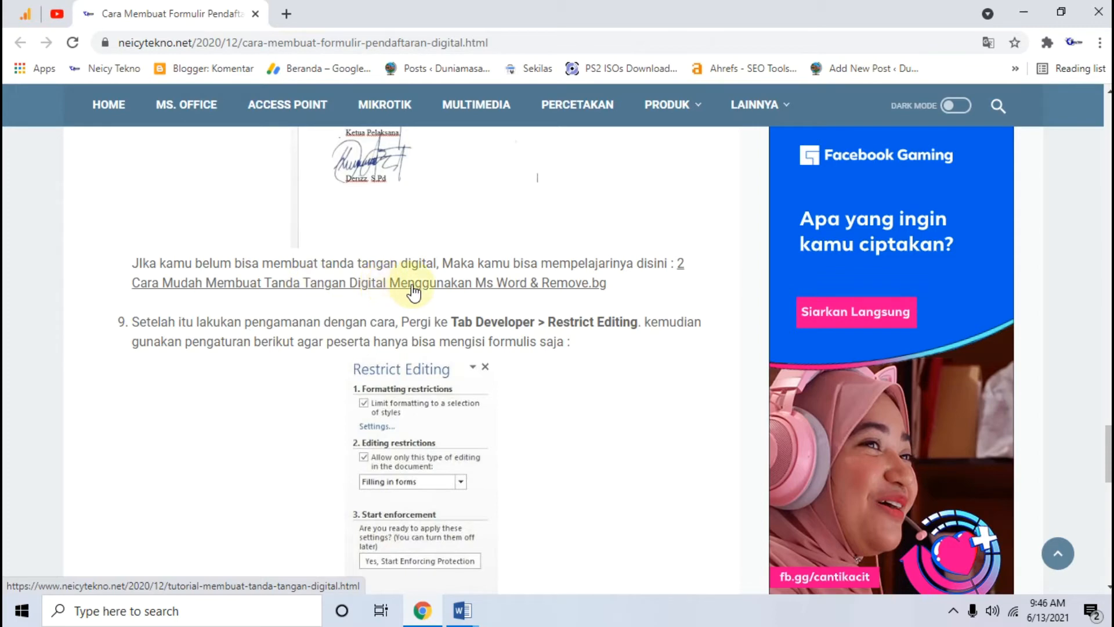
pyautogui.rightClick(432, 286)
pyautogui.click(455, 301)
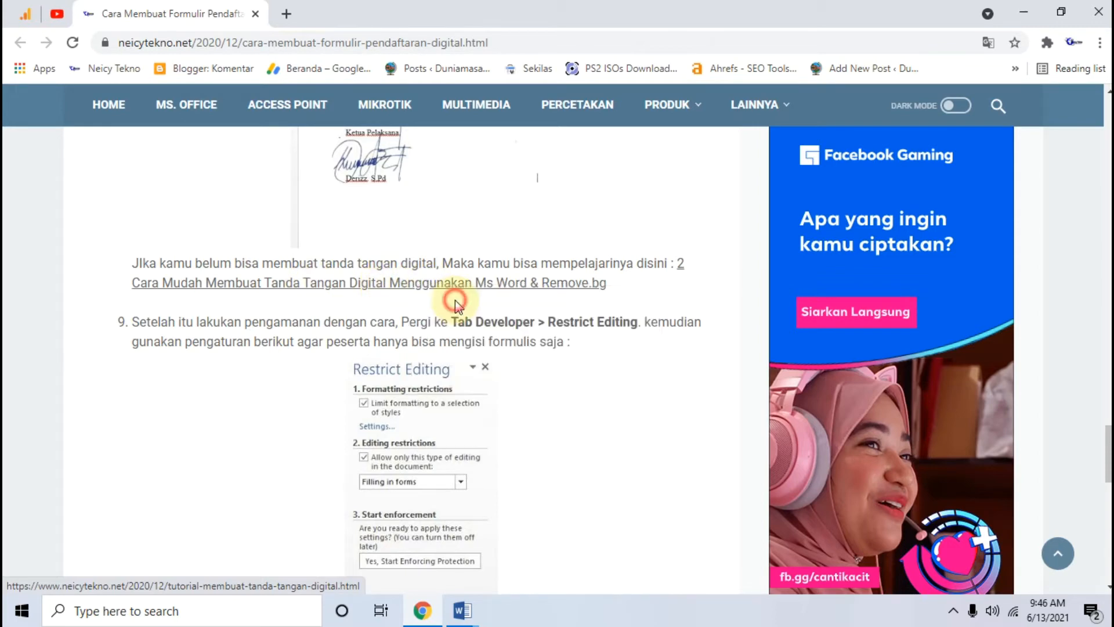
pyautogui.click(349, 9)
# Step: Save the tutorial's handwritten signature photo as ttd1.JPG
pyautogui.scroll(-9, 419, 308)
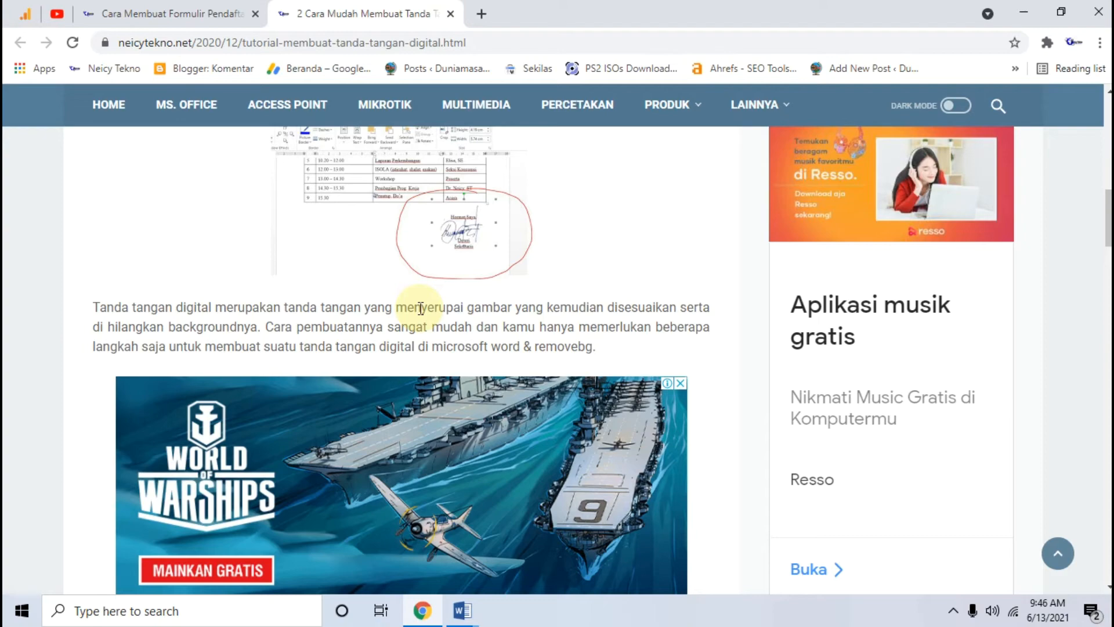
pyautogui.scroll(-3, 464, 371)
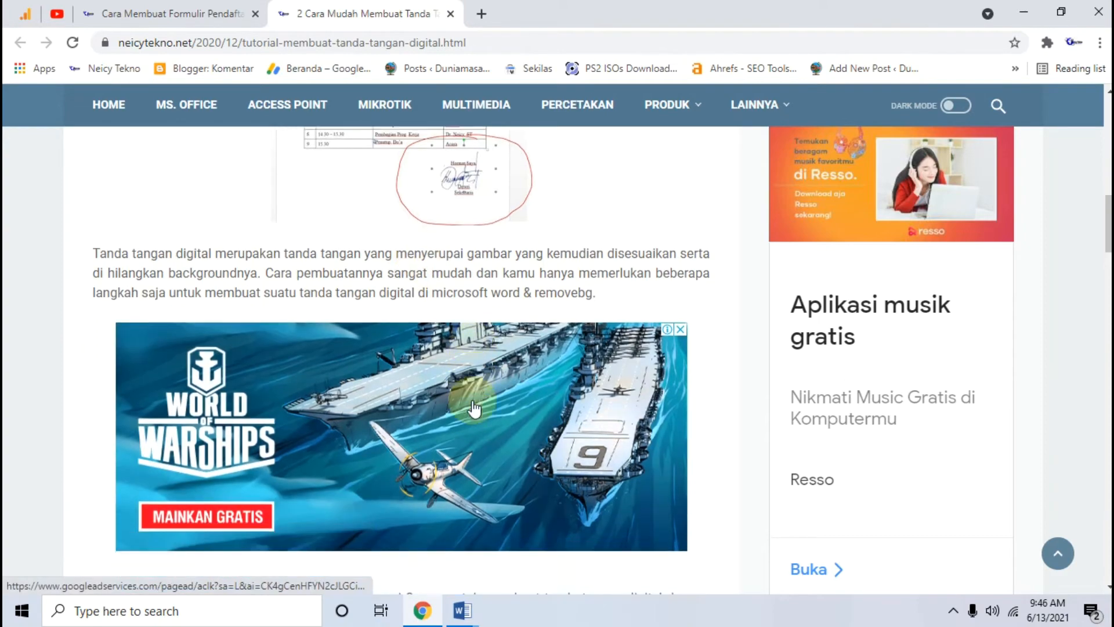
pyautogui.scroll(-7, 450, 530)
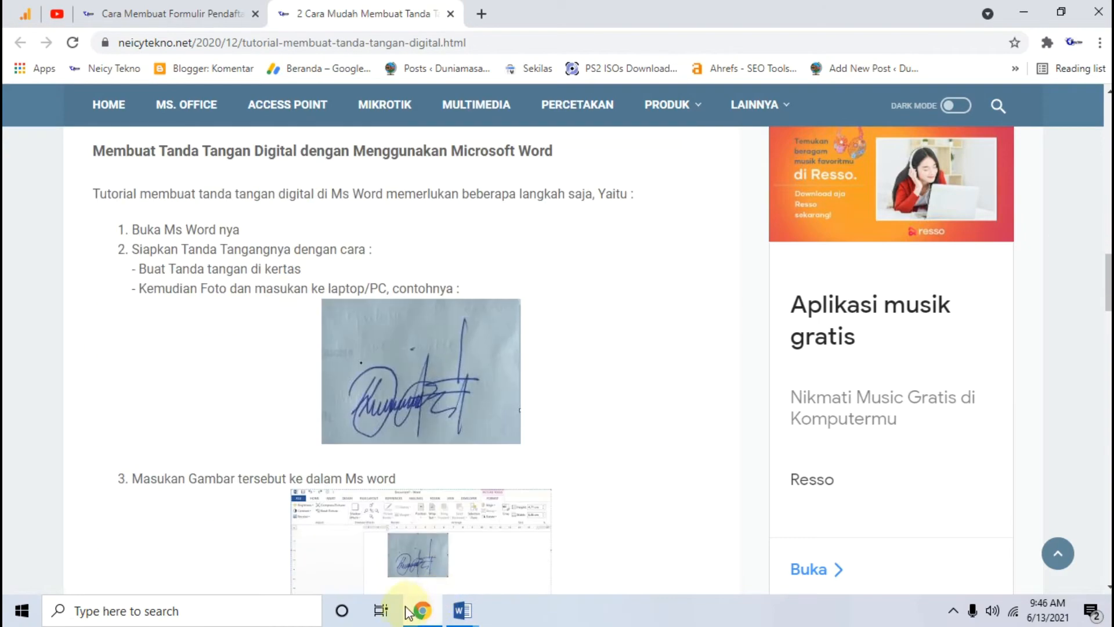
pyautogui.scroll(-3, 485, 549)
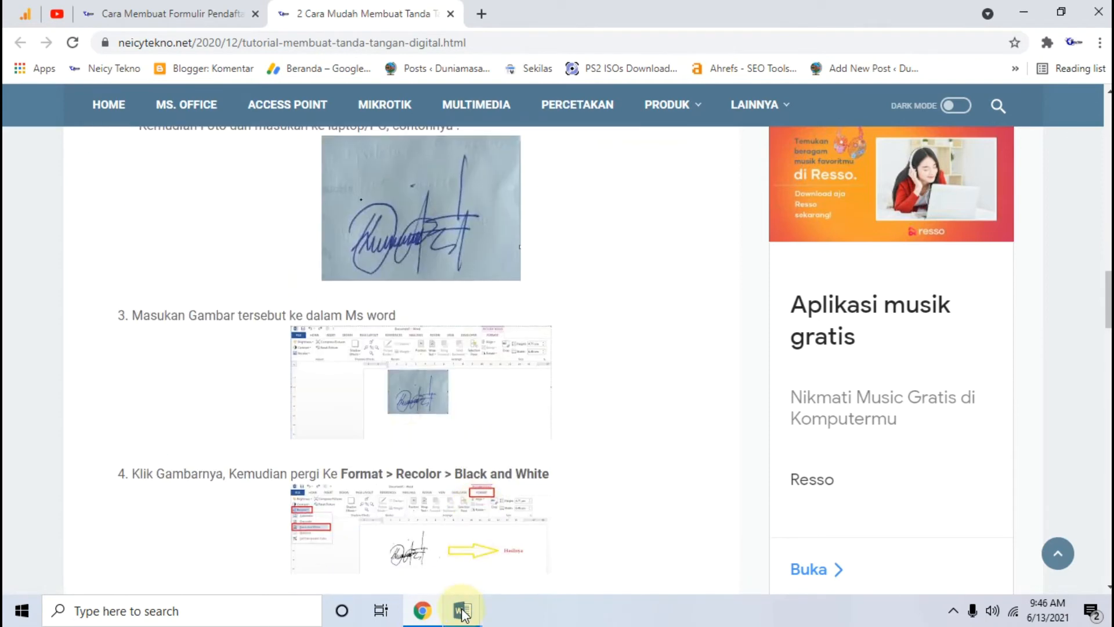
pyautogui.moveTo(464, 614)
pyautogui.click(419, 243)
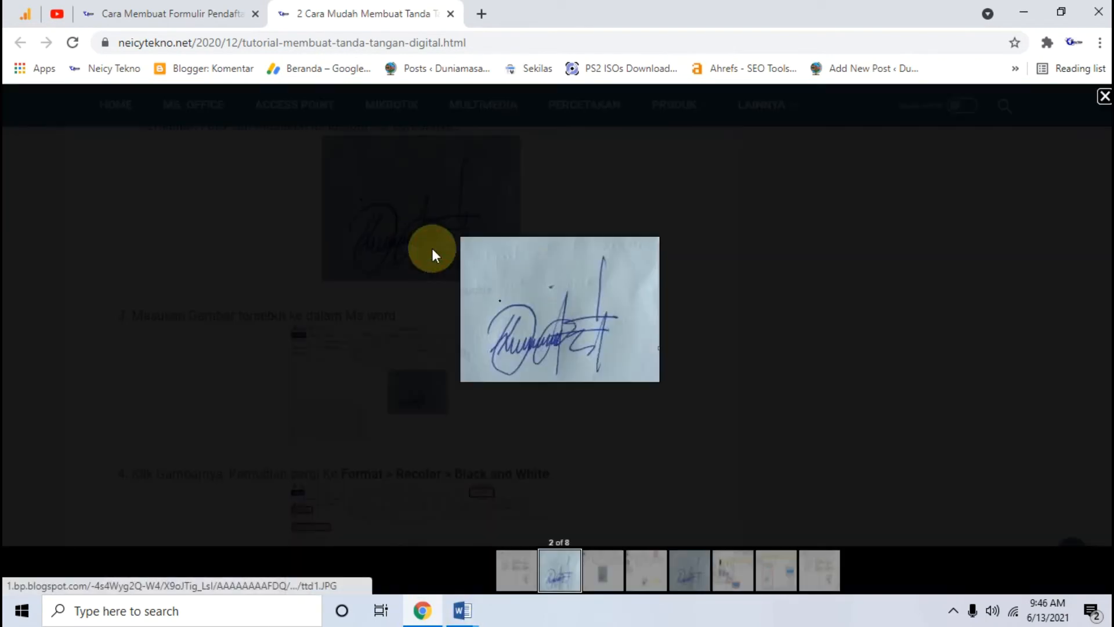
pyautogui.rightClick(562, 267)
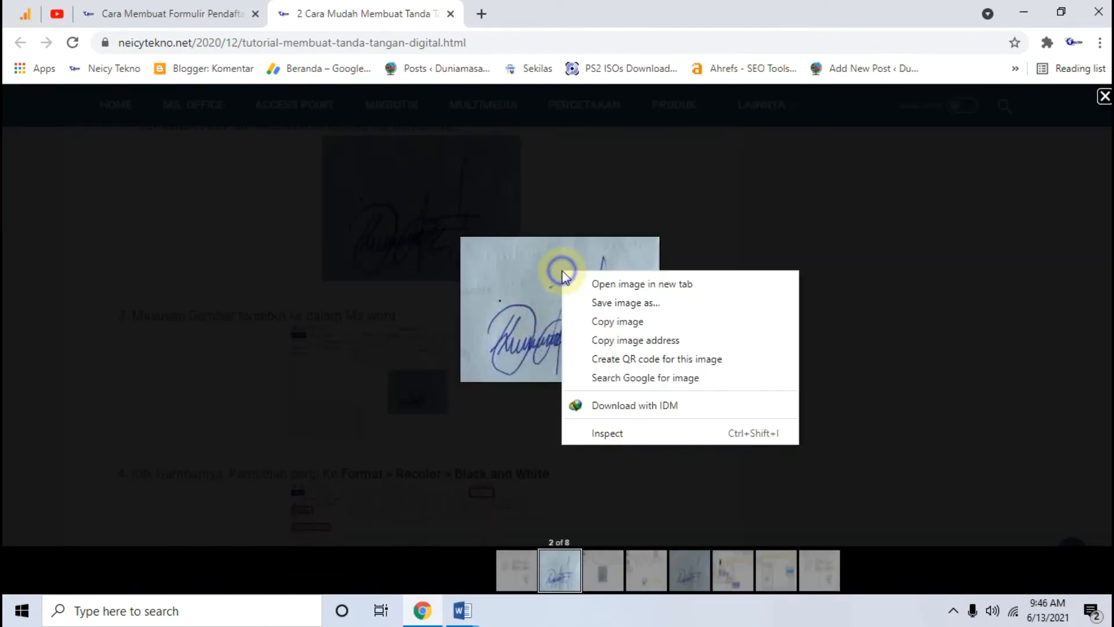
pyautogui.click(606, 307)
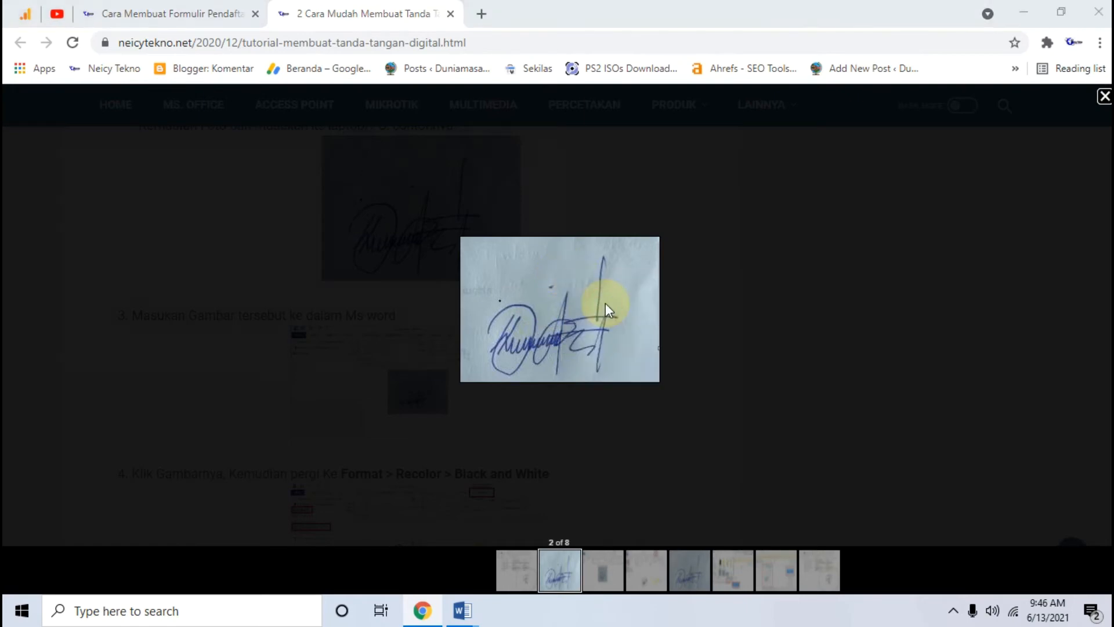
pyautogui.click(447, 369)
pyautogui.click(463, 610)
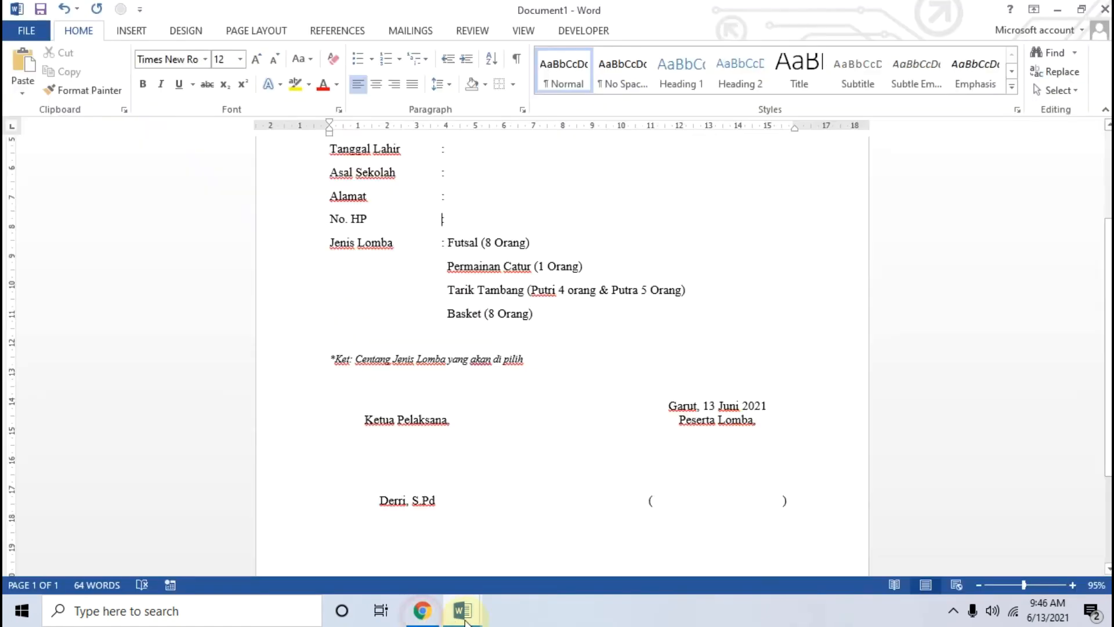
# Step: Insert the ttd1.JPG signature picture from the Videos folder into the form
pyautogui.scroll(-3, 519, 513)
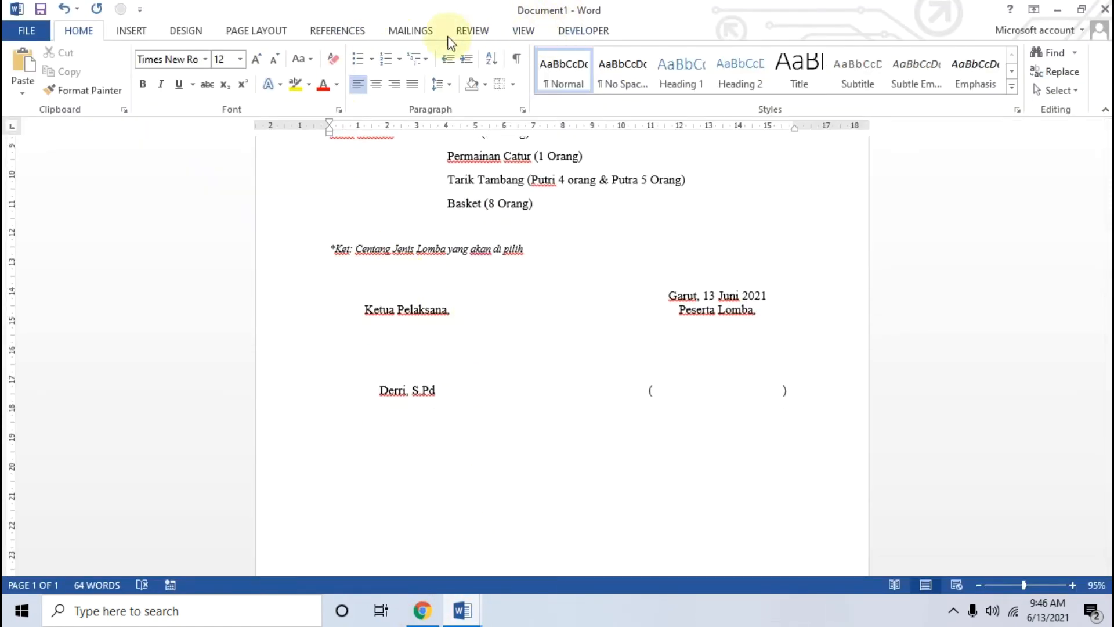
pyautogui.click(187, 32)
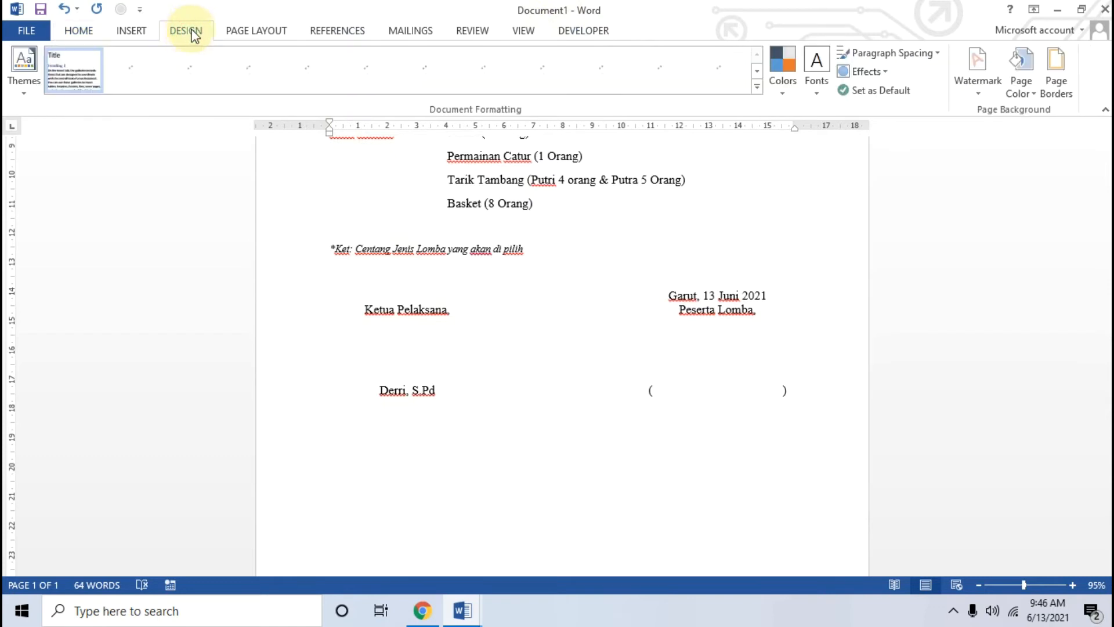
pyautogui.click(131, 32)
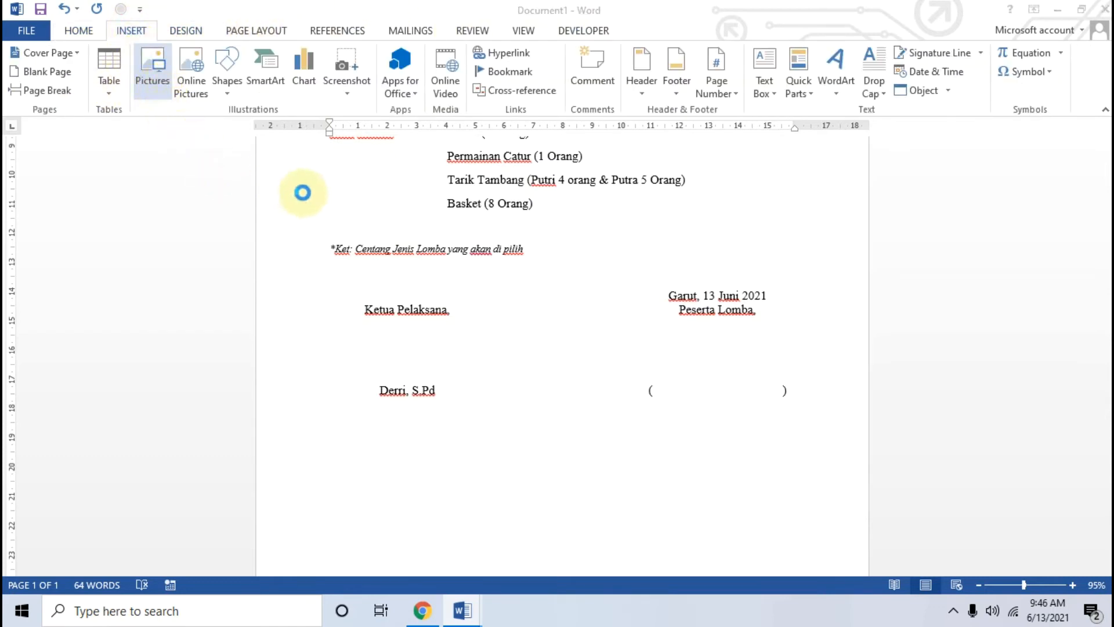
pyautogui.scroll(-3, 312, 198)
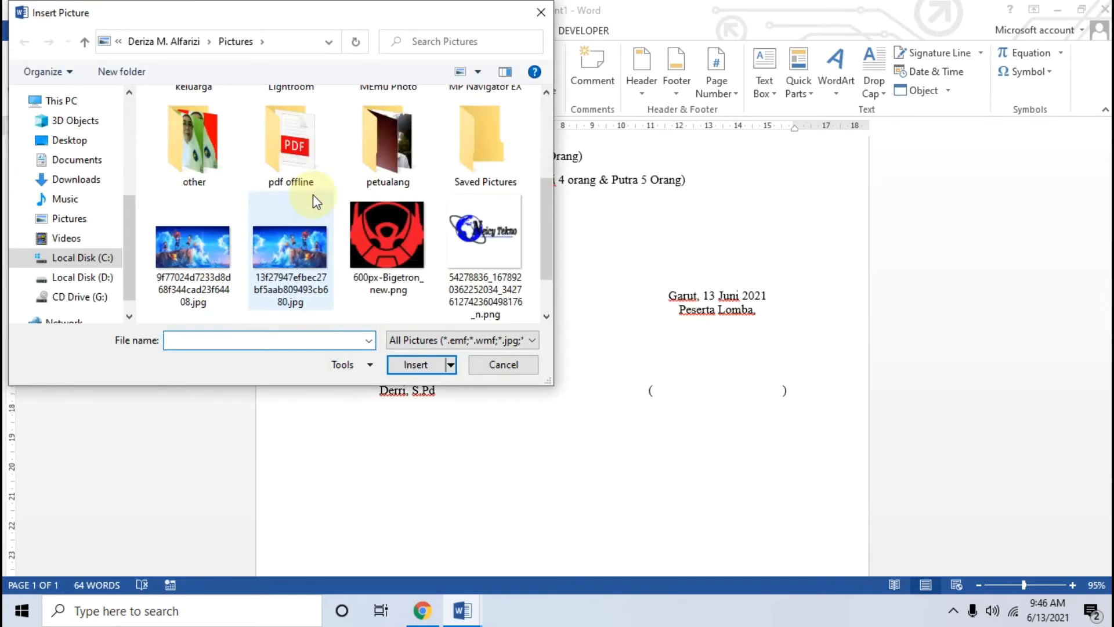
pyautogui.scroll(1, 161, 246)
pyautogui.scroll(2, 161, 246)
pyautogui.click(66, 238)
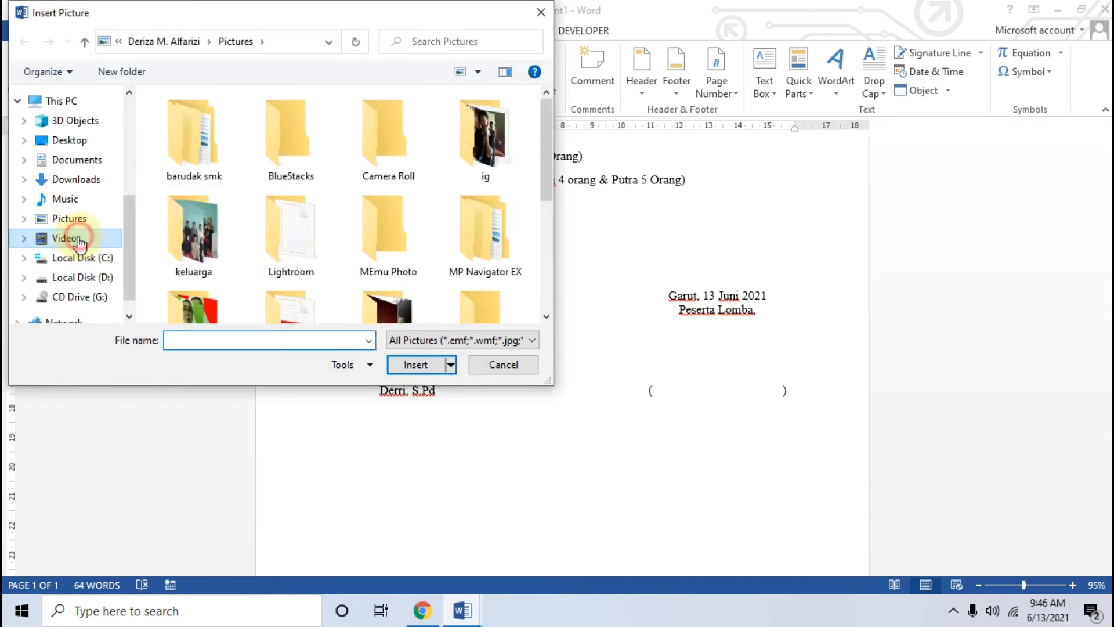
pyautogui.click(394, 225)
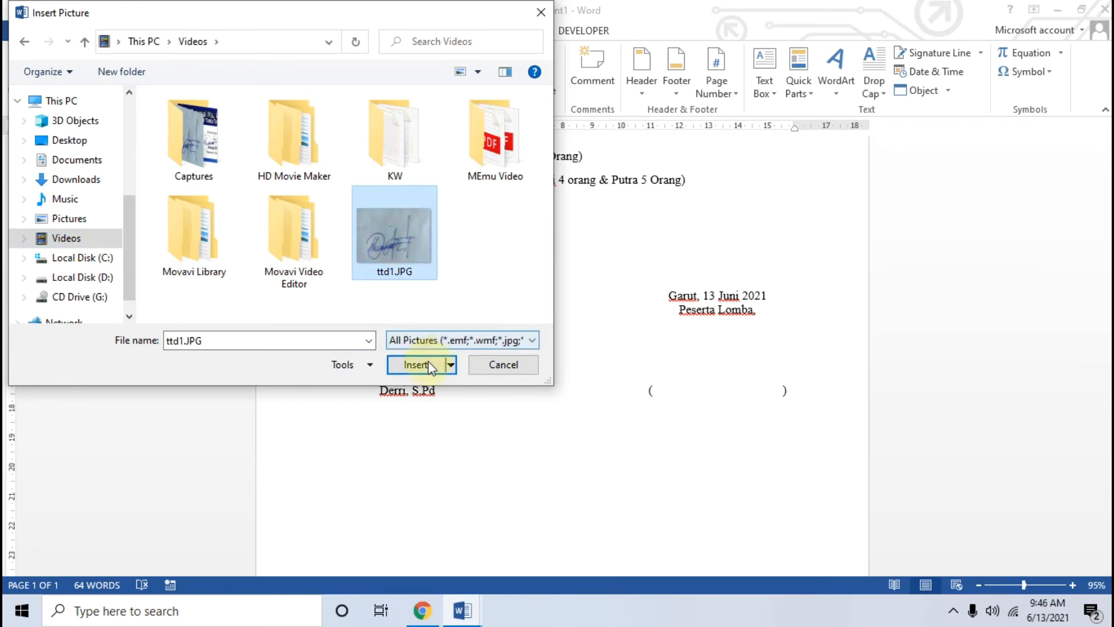
pyautogui.click(426, 364)
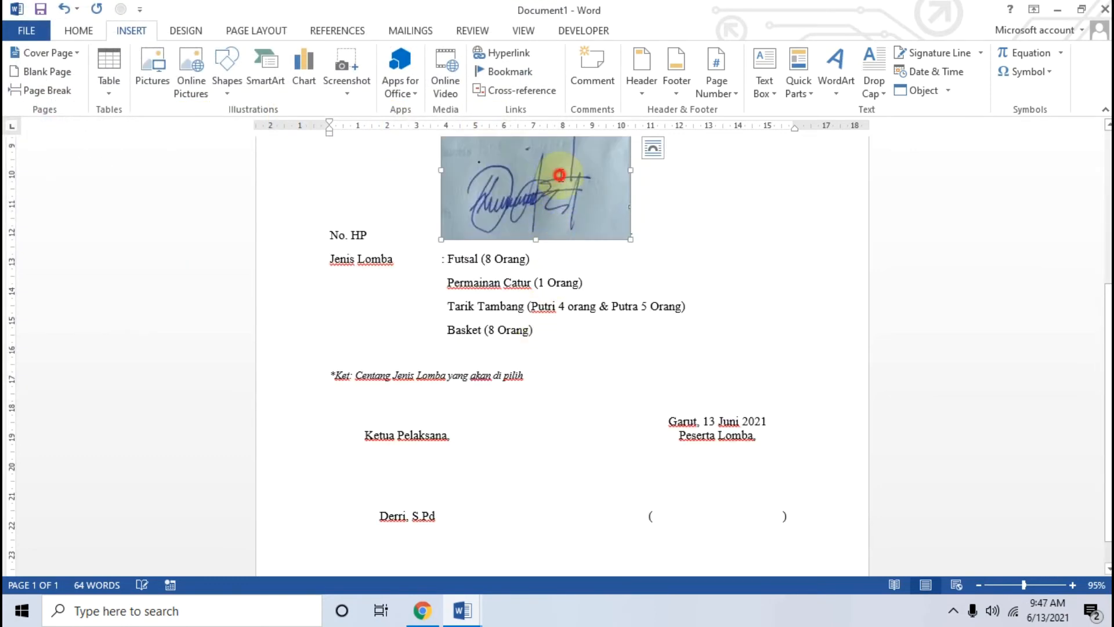
pyautogui.scroll(3, 638, 162)
# Step: Set the signature to Behind Text and move it over Ketua Pelaksana
pyautogui.click(764, 84)
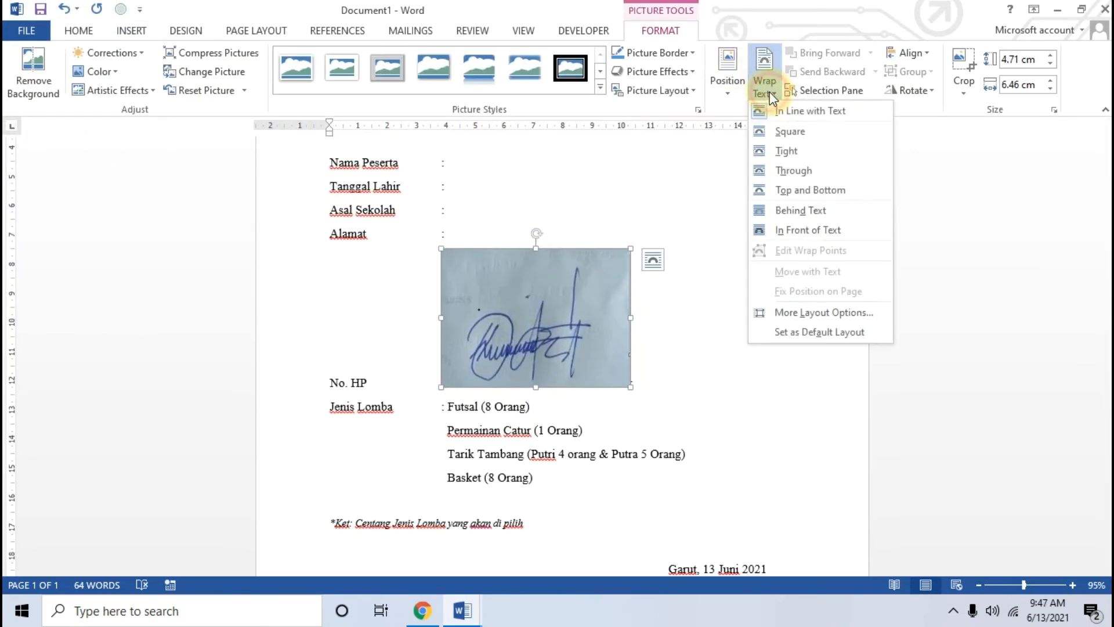
pyautogui.click(794, 210)
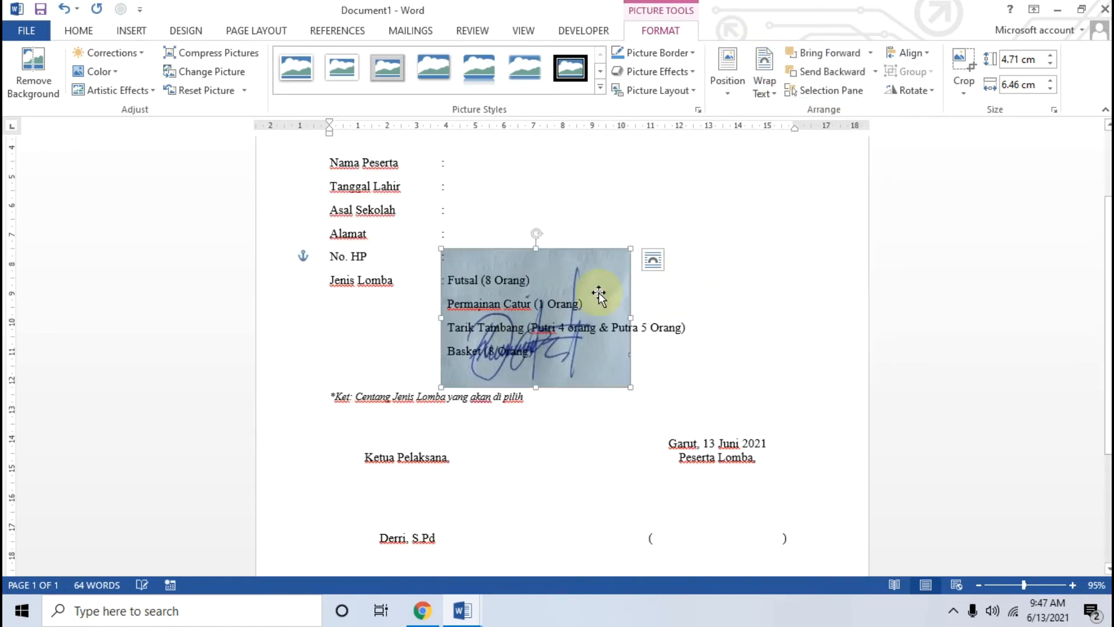
pyautogui.moveTo(579, 264)
pyautogui.mouseDown()
pyautogui.moveTo(514, 419)
pyautogui.moveTo(455, 429)
pyautogui.moveTo(461, 416)
pyautogui.mouseUp()
pyautogui.scroll(-1, 567, 444)
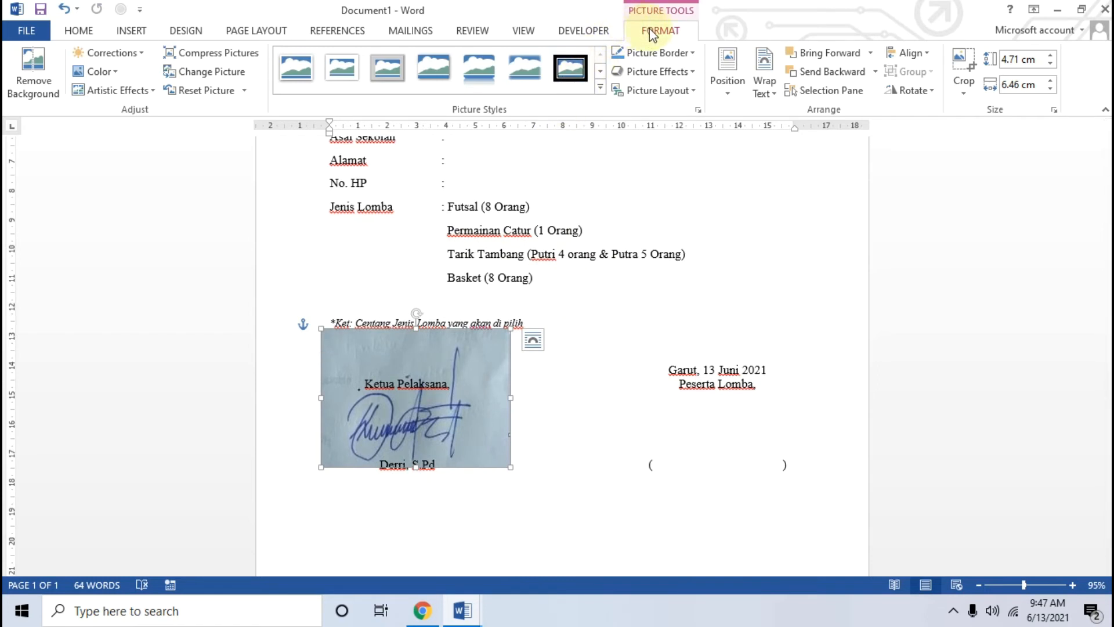
# Step: Recolour the signature picture to Black and White
pyautogui.click(113, 71)
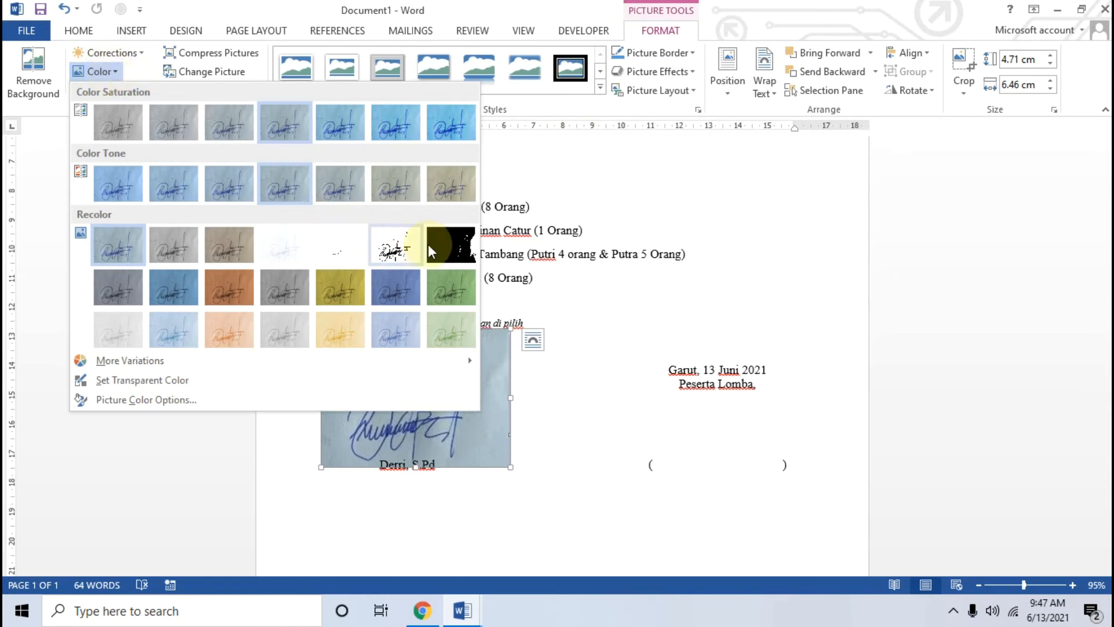
pyautogui.click(390, 251)
pyautogui.click(563, 520)
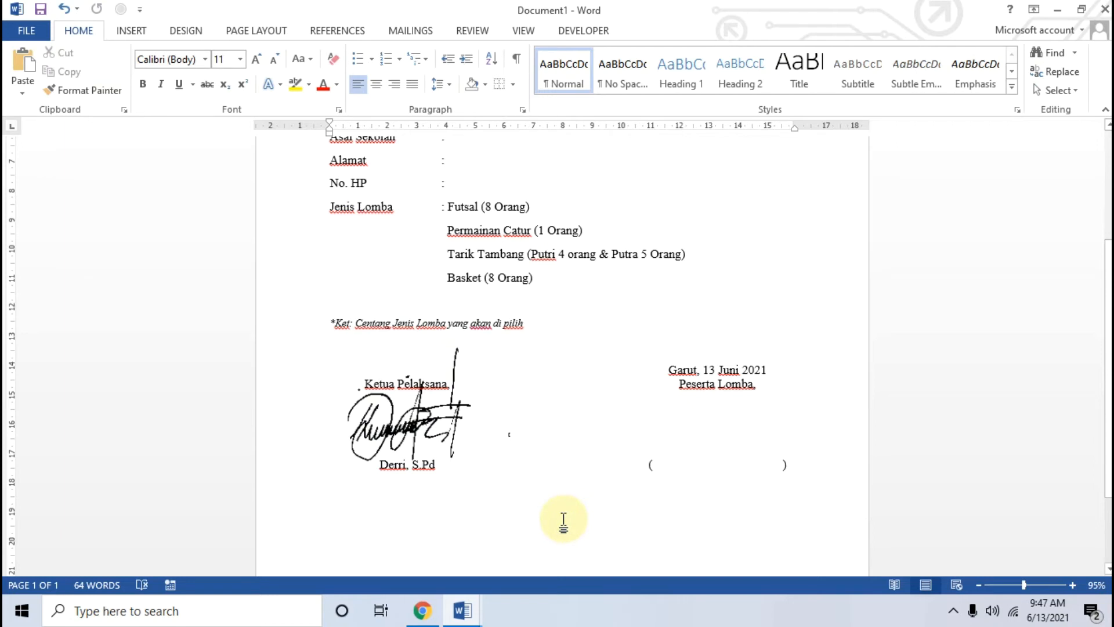
pyautogui.scroll(3, 563, 521)
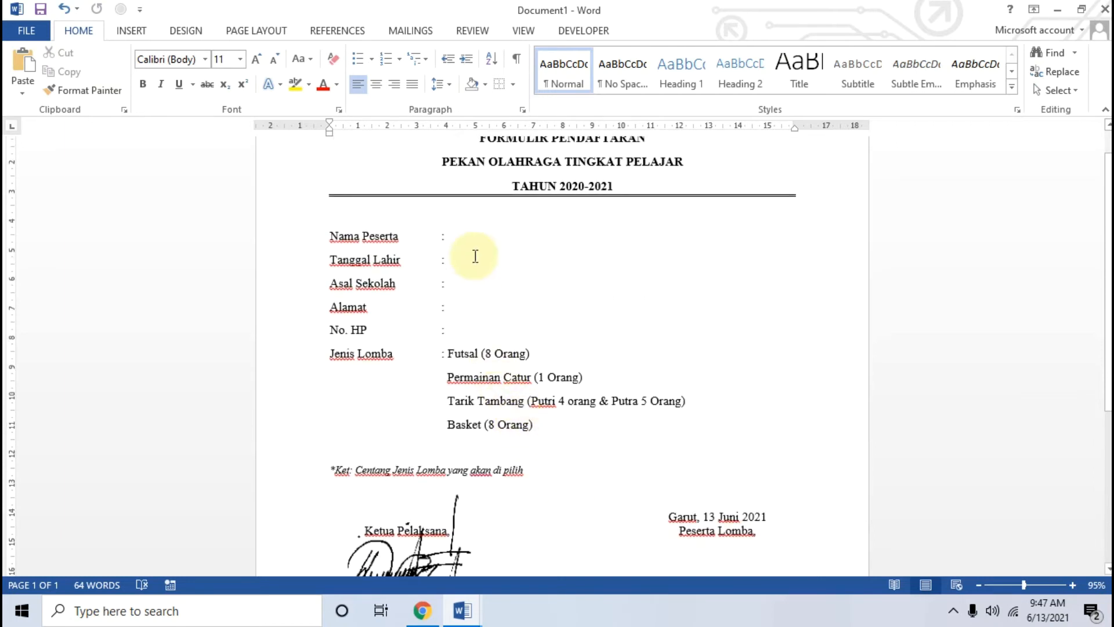
# Step: Place the cursor after the Nama Peserta colon, reveal the Developer controls, and bring up the Chrome tutorial
pyautogui.click(485, 243)
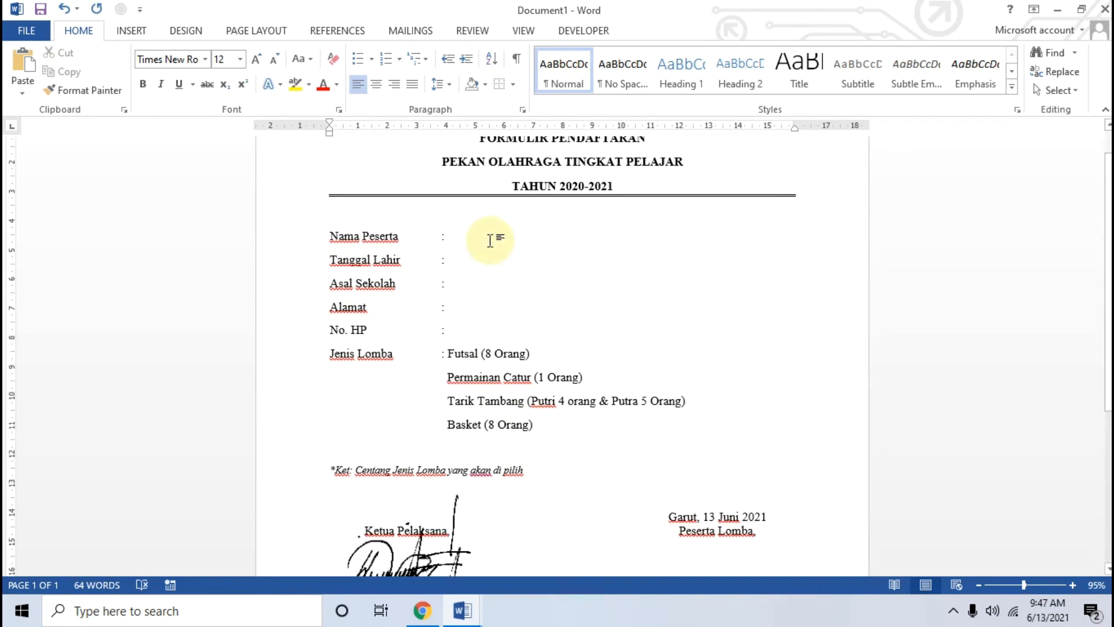
pyautogui.click(584, 32)
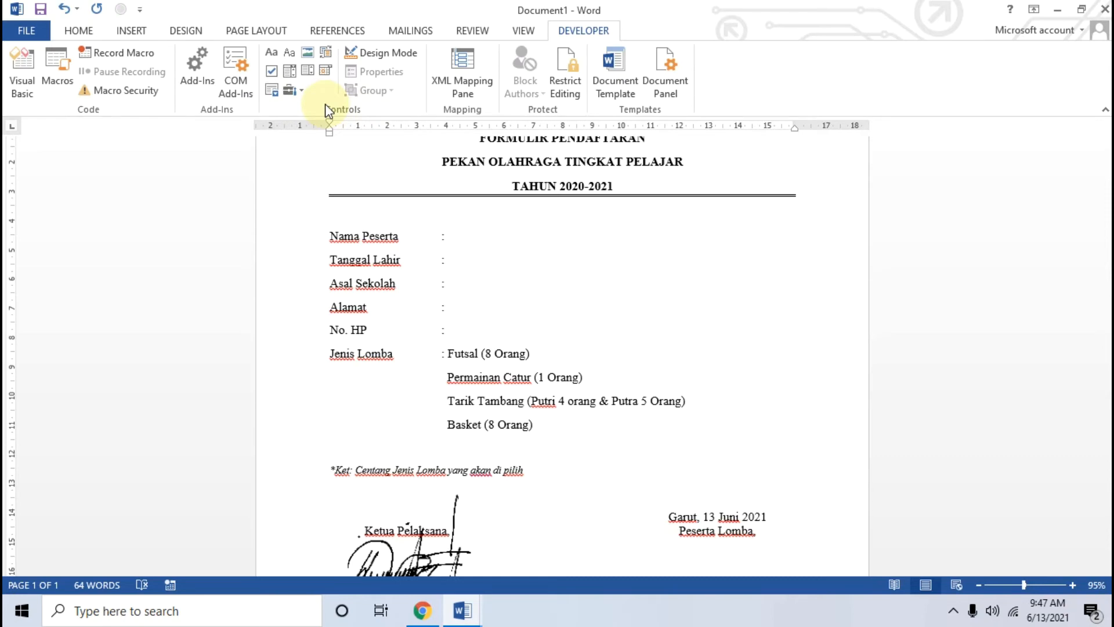
pyautogui.click(422, 611)
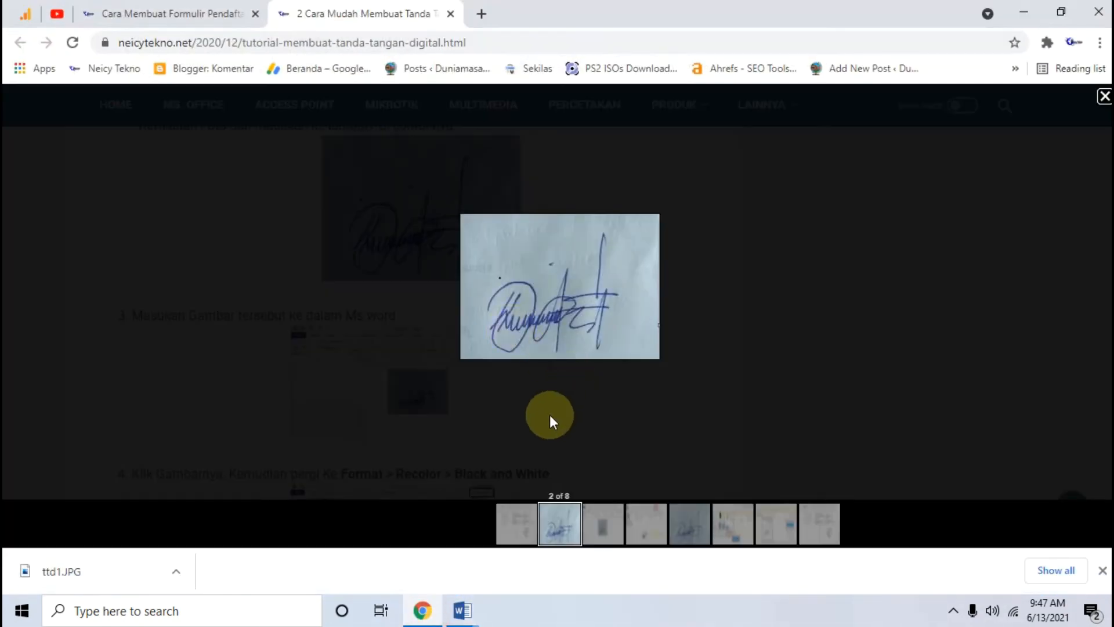
# Step: Close the second tutorial tab and review the step 6, date picker and rich text control screenshots
pyautogui.click(451, 13)
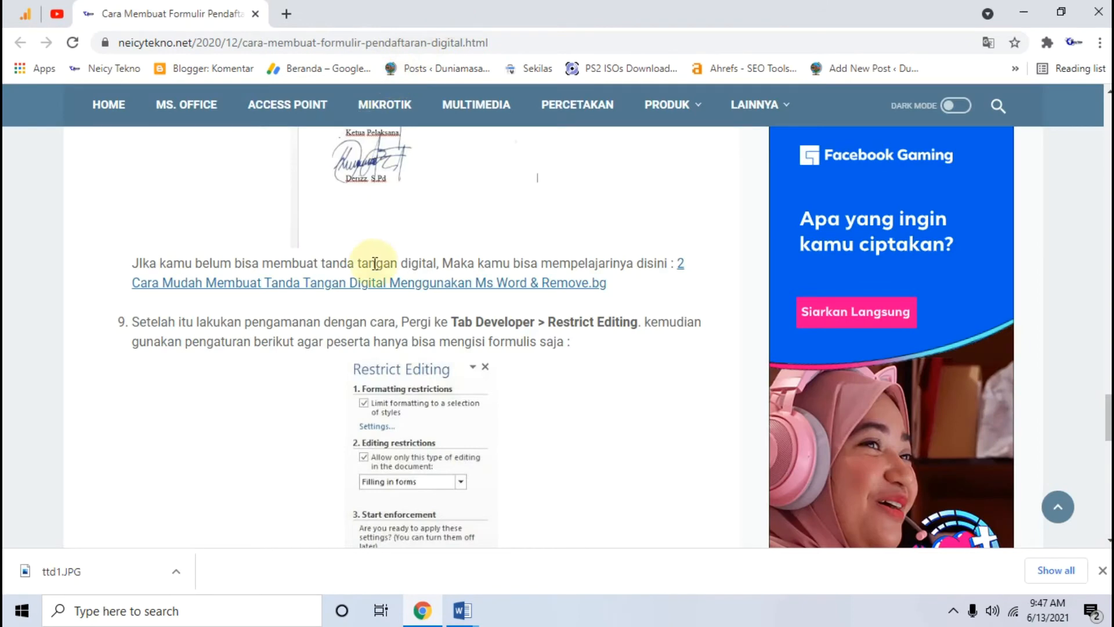
pyautogui.scroll(4, 375, 263)
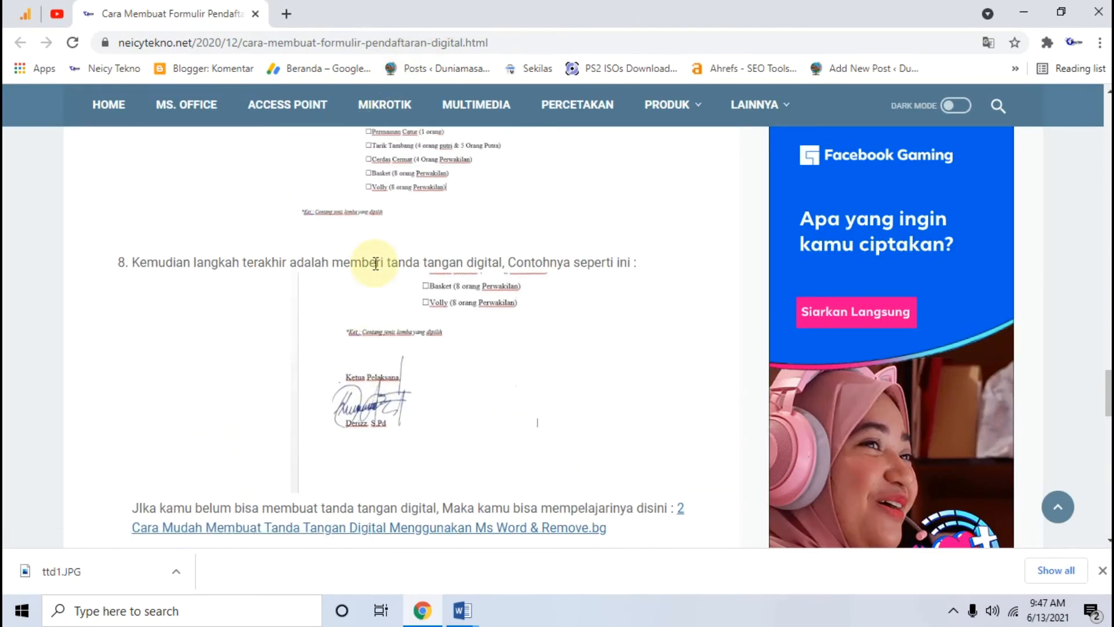
pyautogui.scroll(3, 375, 263)
pyautogui.scroll(4, 440, 309)
pyautogui.scroll(-3, 443, 293)
pyautogui.click(418, 238)
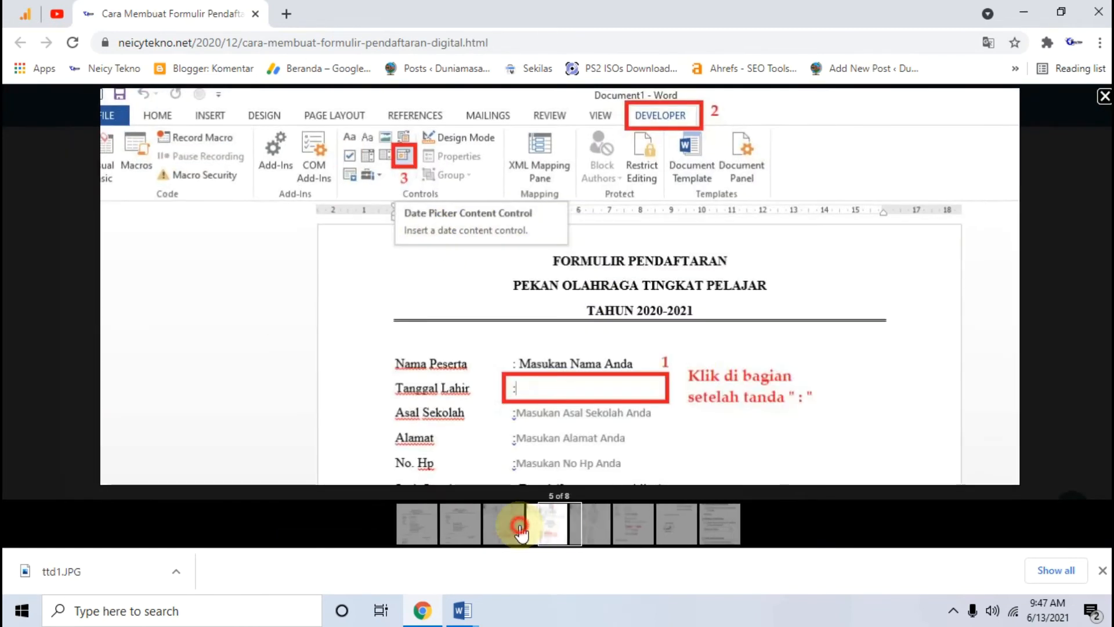
pyautogui.click(518, 528)
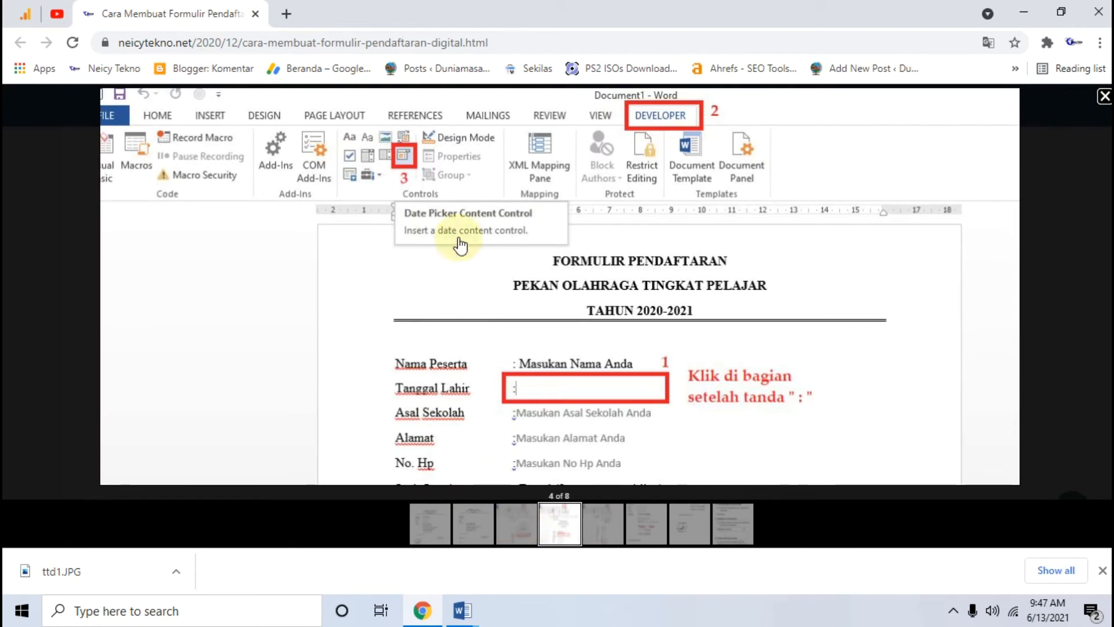
pyautogui.click(517, 524)
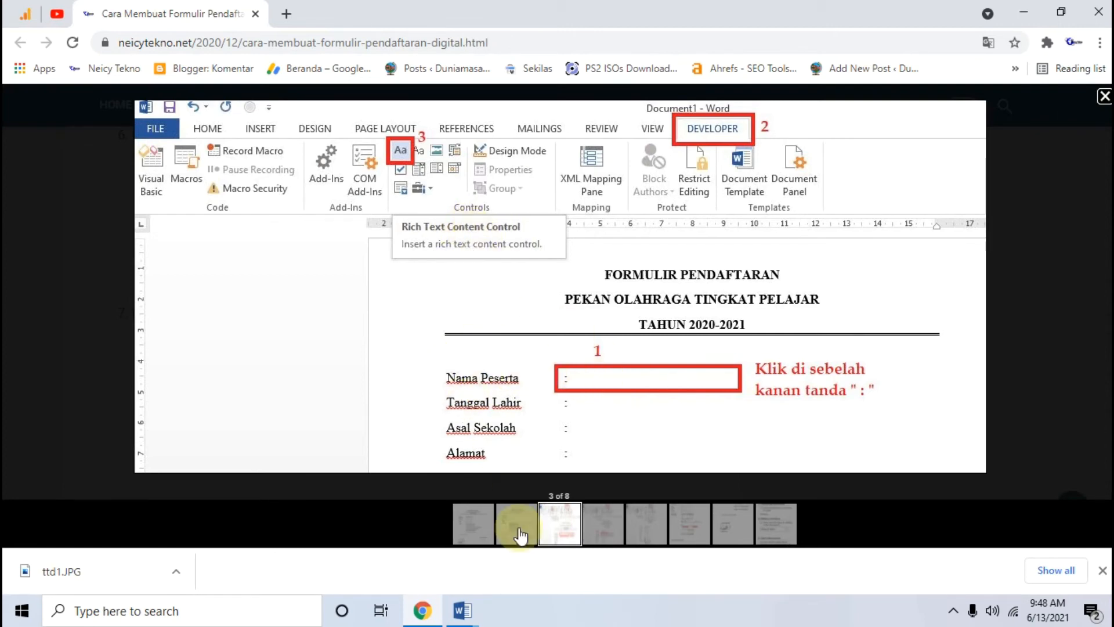
# Step: In Document1, add a rich text control after Nama Peserta with placeholder 'Masukan Nama Lengkap anda' using Design Mode
pyautogui.moveTo(462, 609)
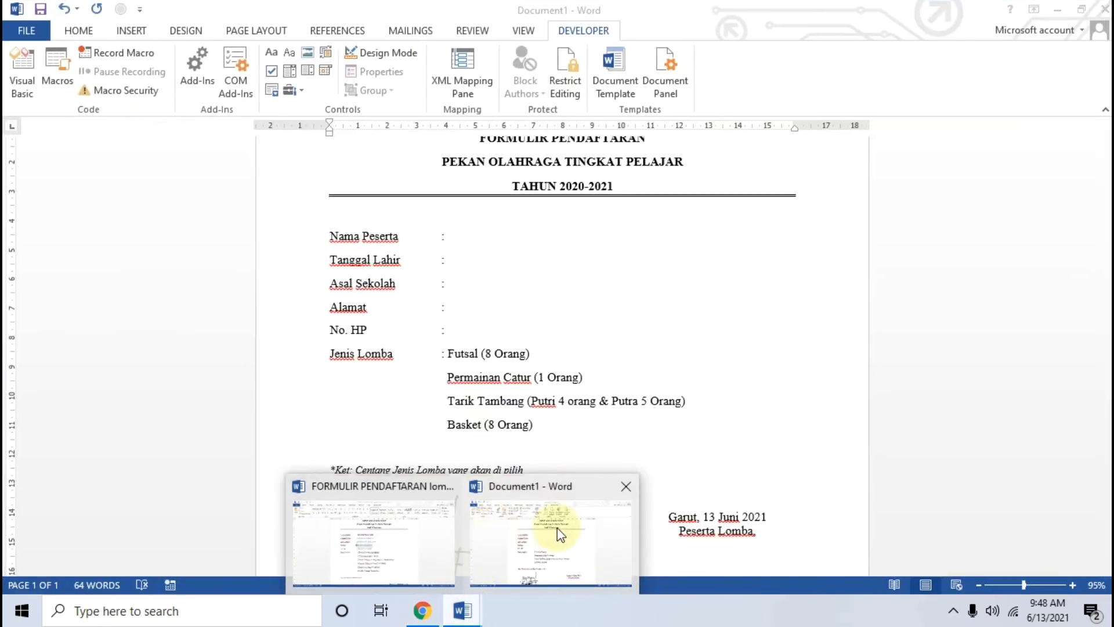
pyautogui.click(557, 527)
pyautogui.click(471, 230)
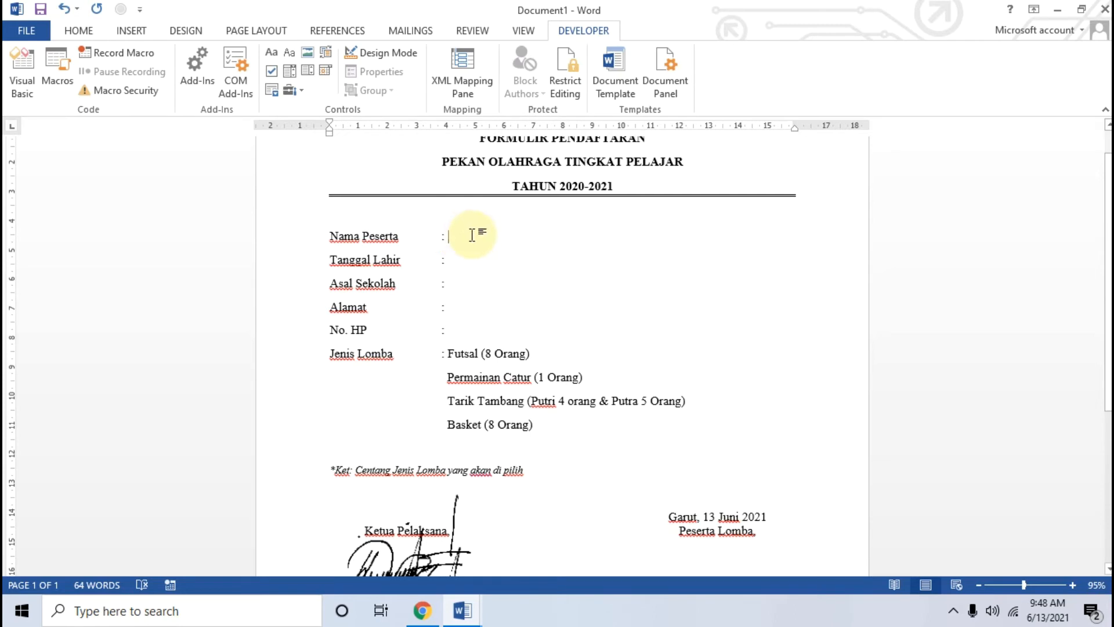
pyautogui.click(472, 235)
pyautogui.click(277, 52)
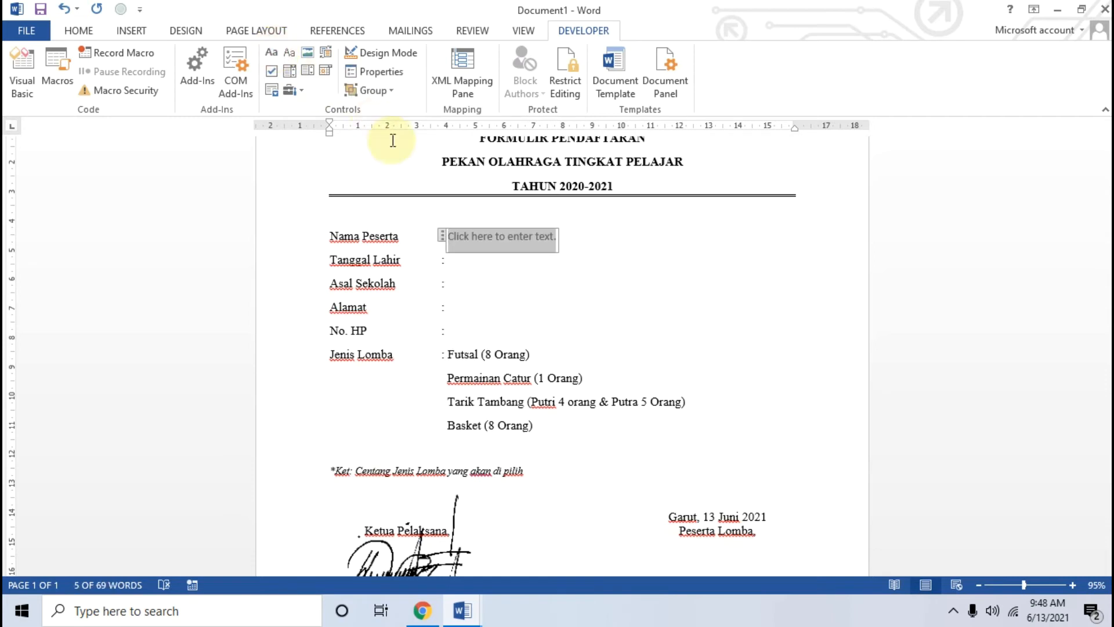
pyautogui.click(400, 52)
pyautogui.click(510, 234)
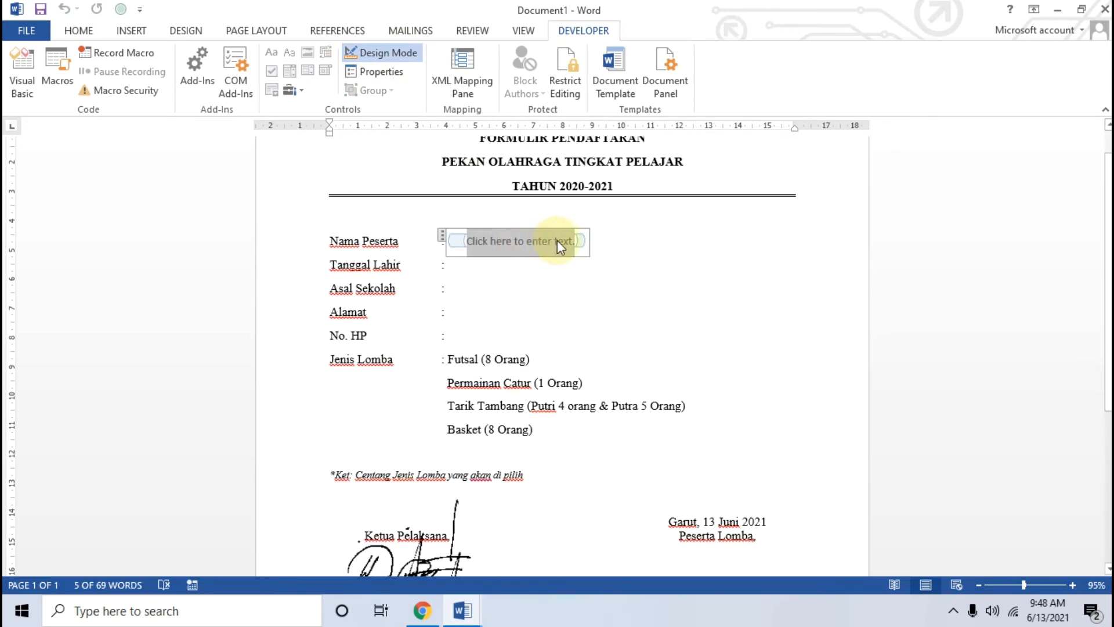
pyautogui.write('Masu')
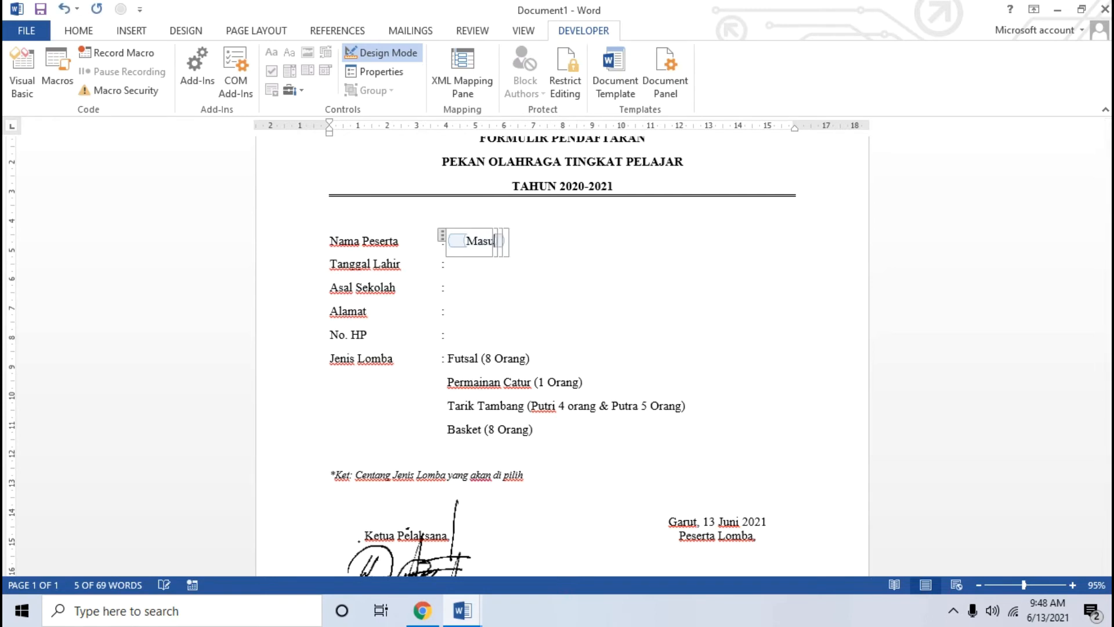
pyautogui.write('kan Nama Le')
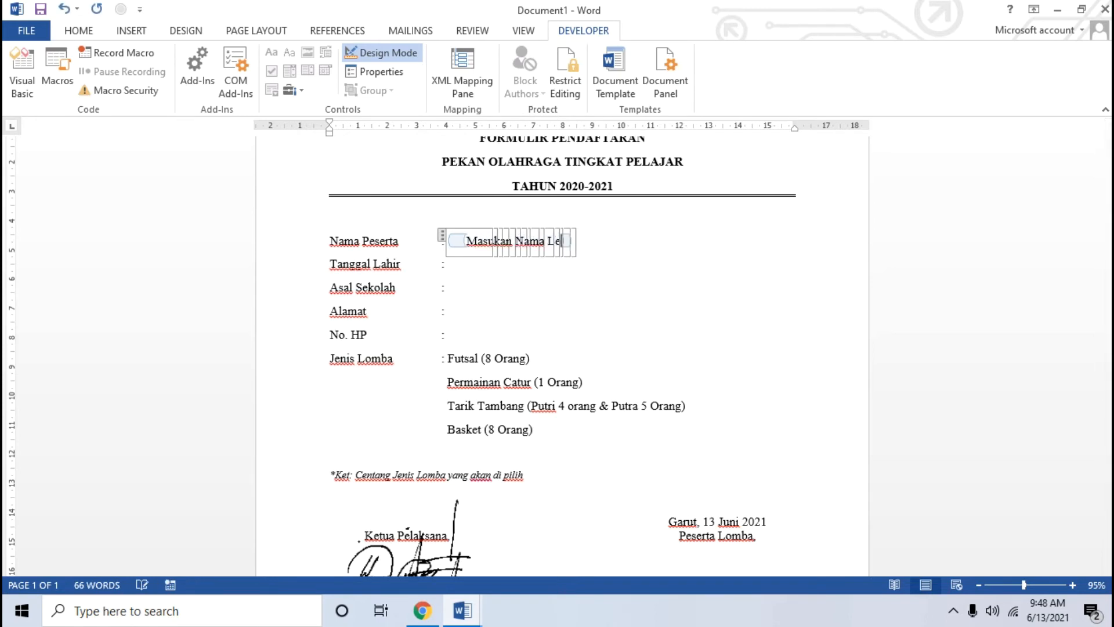
pyautogui.write('ngkap anda')
# Step: Insert a date picker control after Tanggal Lahir, then bring up the finished FORMULIR example document
pyautogui.click(485, 273)
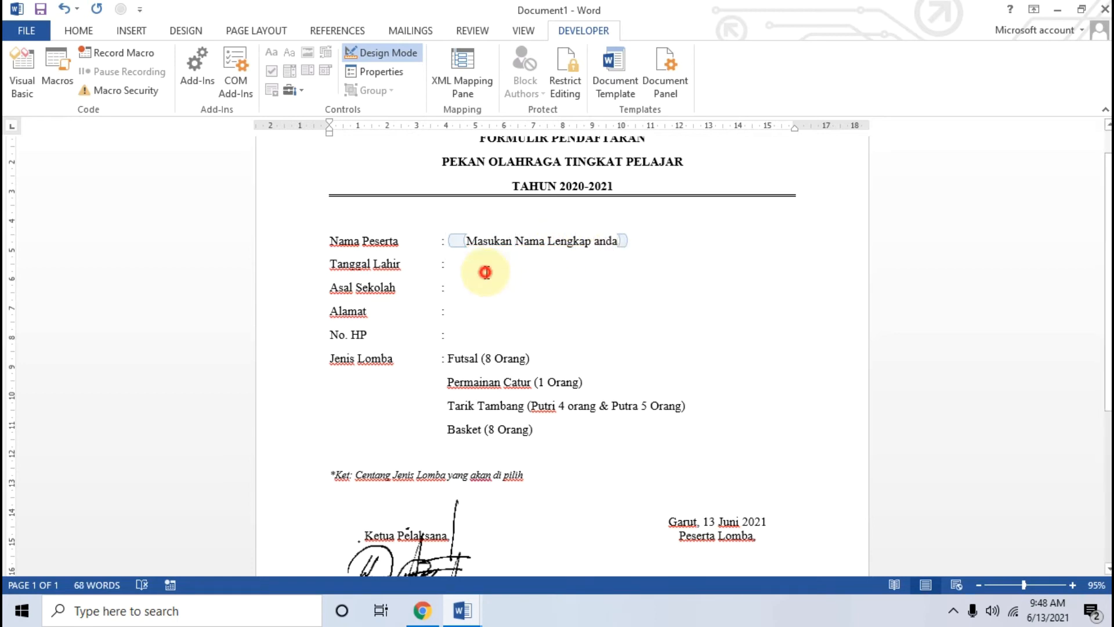
pyautogui.click(494, 240)
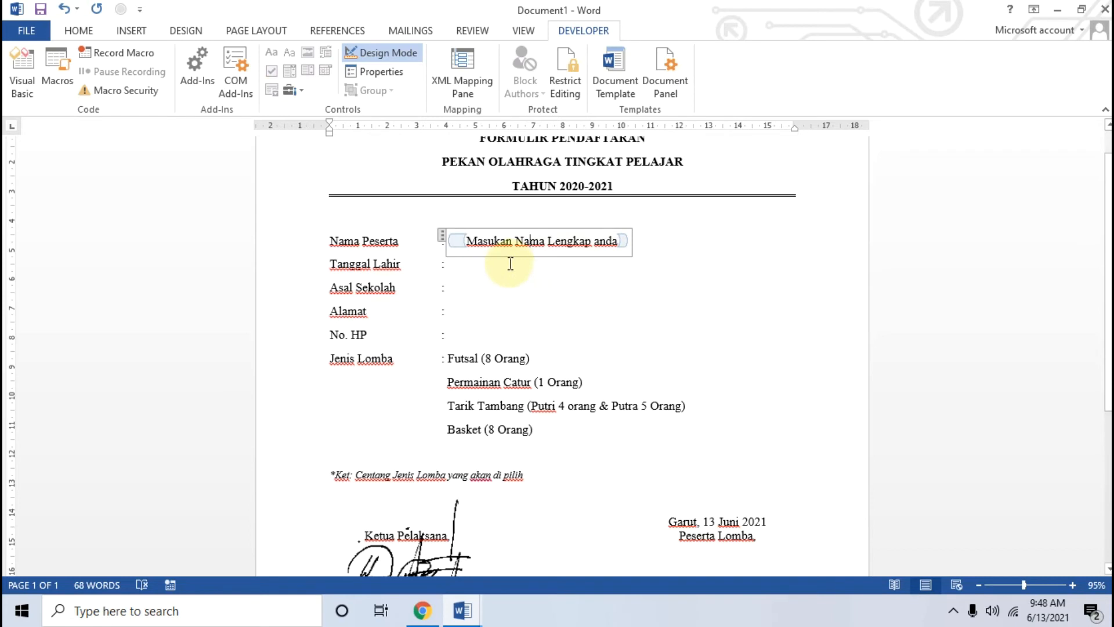
pyautogui.click(468, 261)
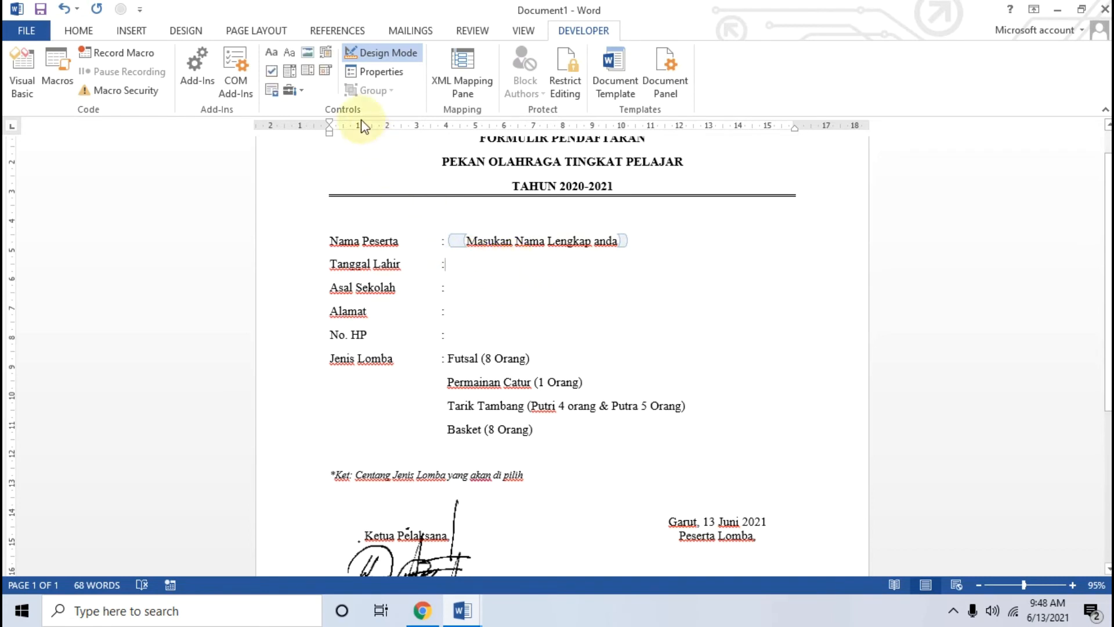
pyautogui.click(328, 70)
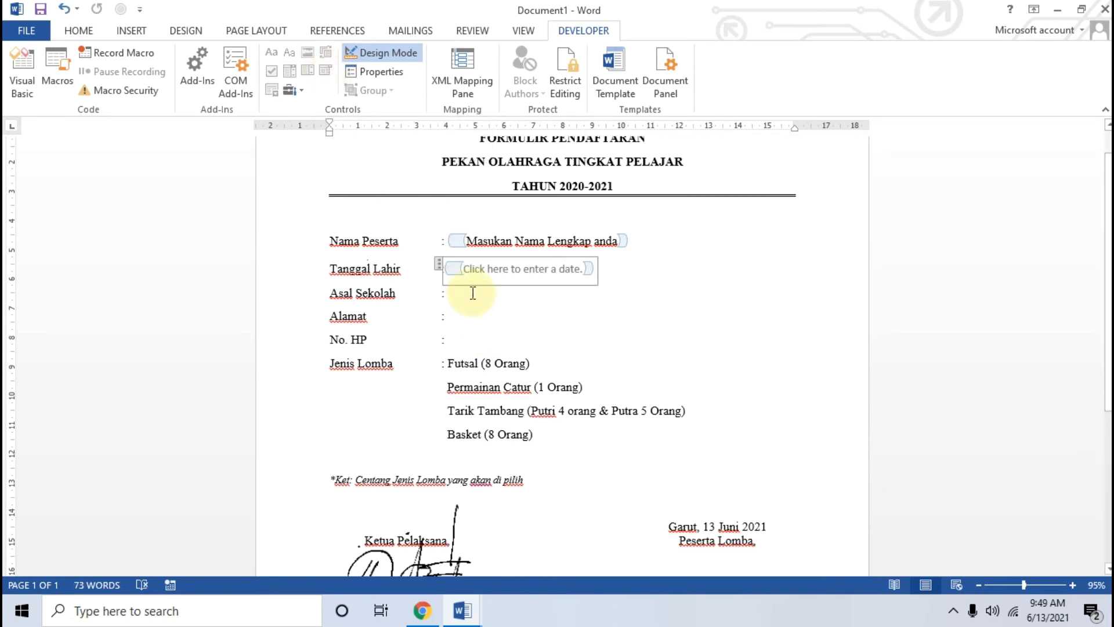
pyautogui.click(509, 291)
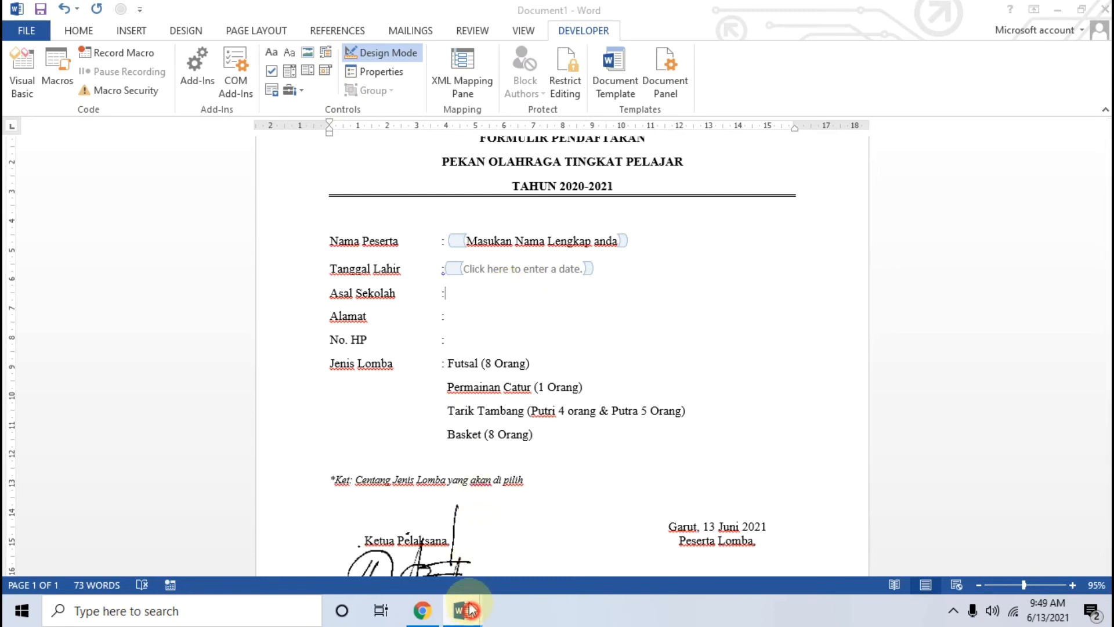
pyautogui.moveTo(463, 611)
pyautogui.click(385, 529)
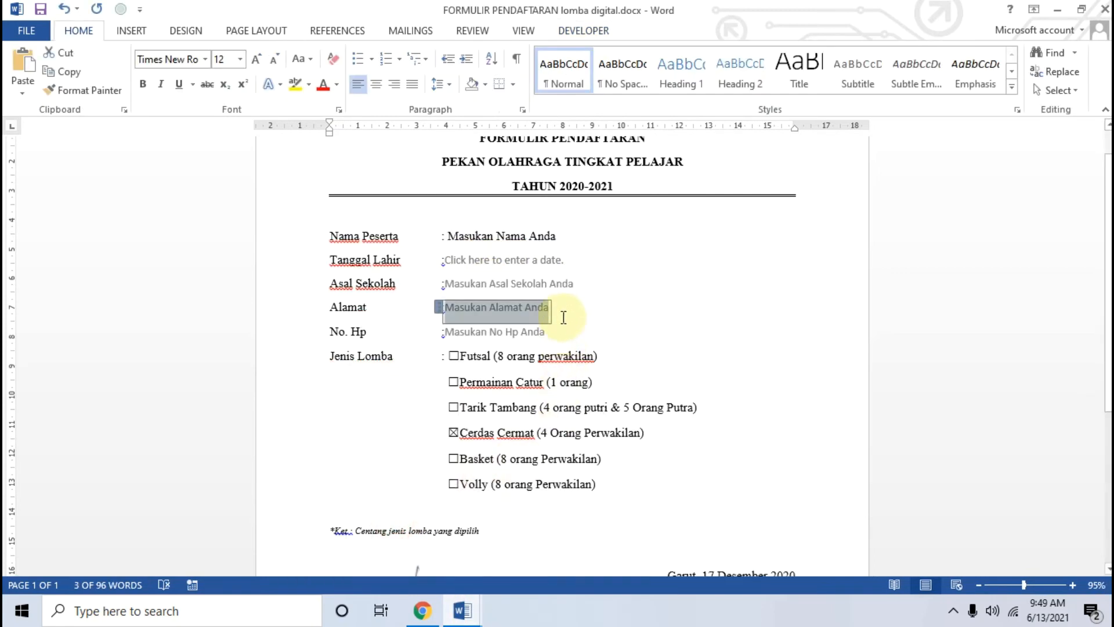
pyautogui.click(581, 264)
pyautogui.click(580, 264)
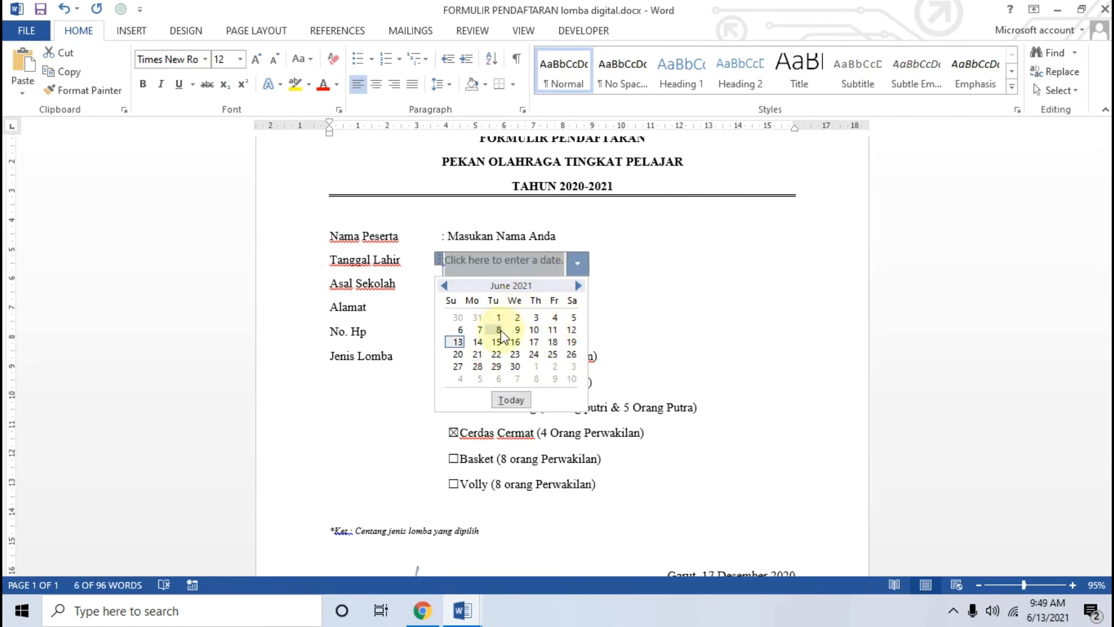
pyautogui.click(608, 268)
# Step: In Document1, add a rich text control after Asal Sekolah with prompt 'Masukan Asal Sekolah Anda'
pyautogui.moveTo(482, 598)
pyautogui.click(553, 526)
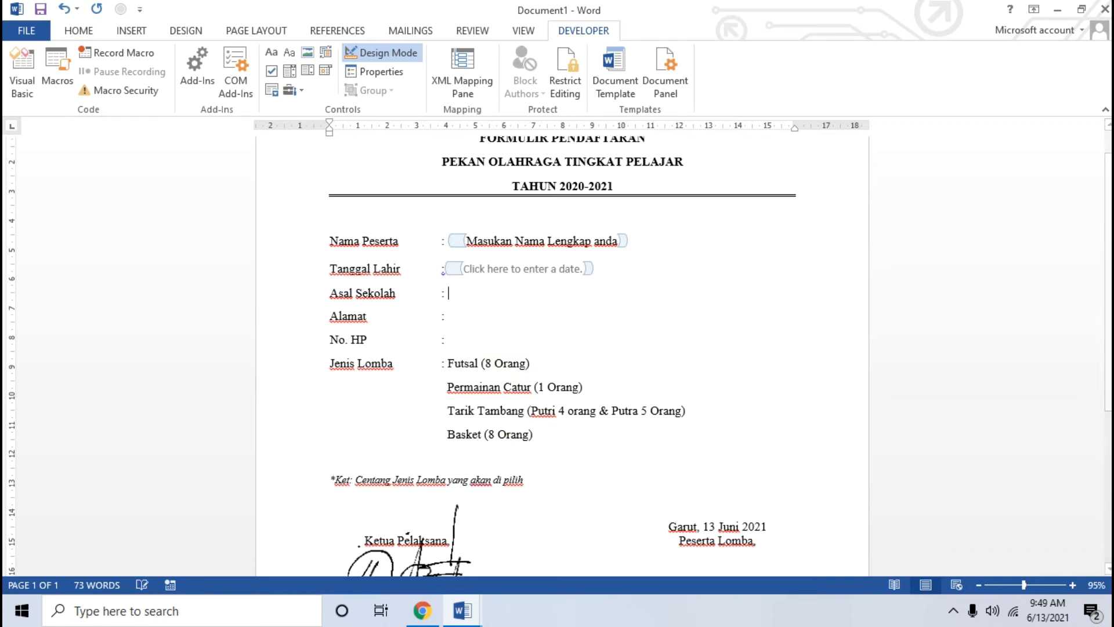
pyautogui.click(450, 293)
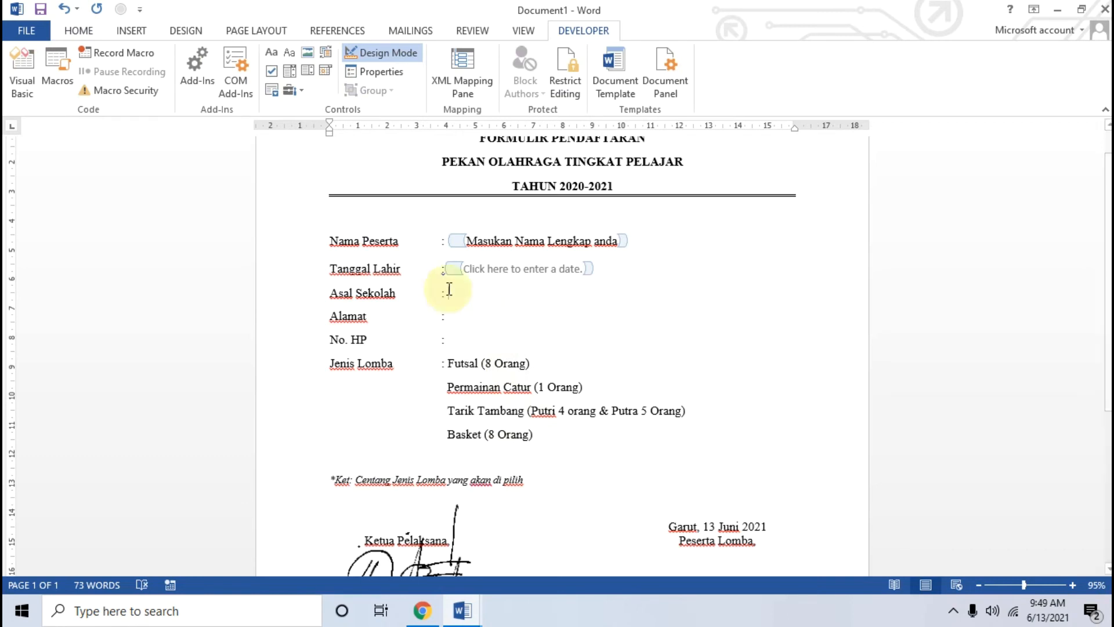
pyautogui.click(271, 52)
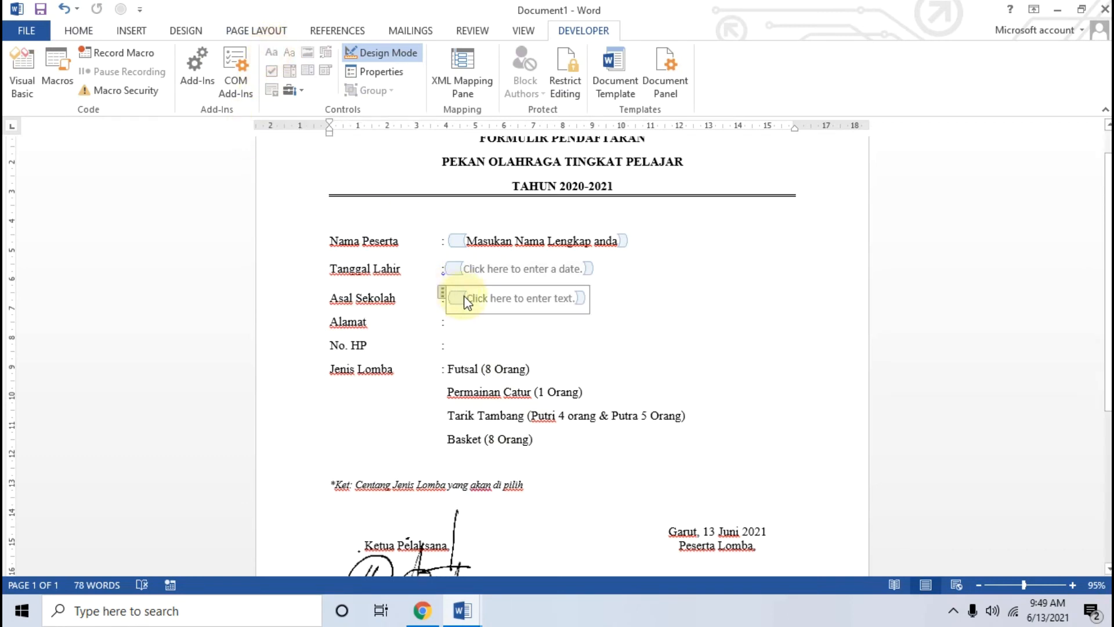
pyautogui.click(470, 301)
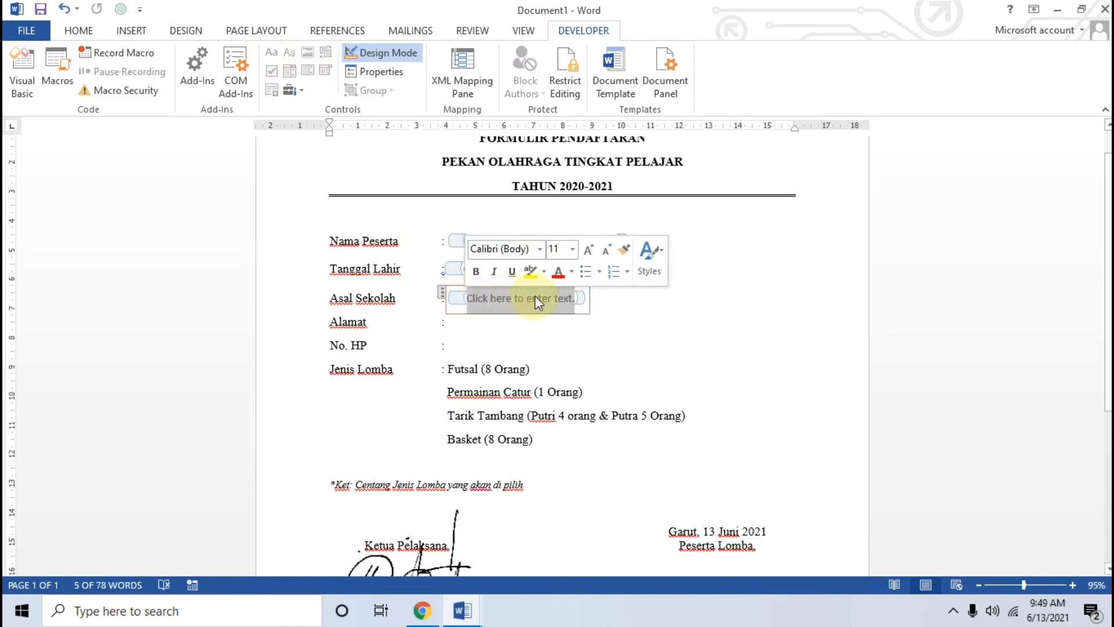
pyautogui.click(534, 299)
pyautogui.click(476, 297)
pyautogui.write('Masukan')
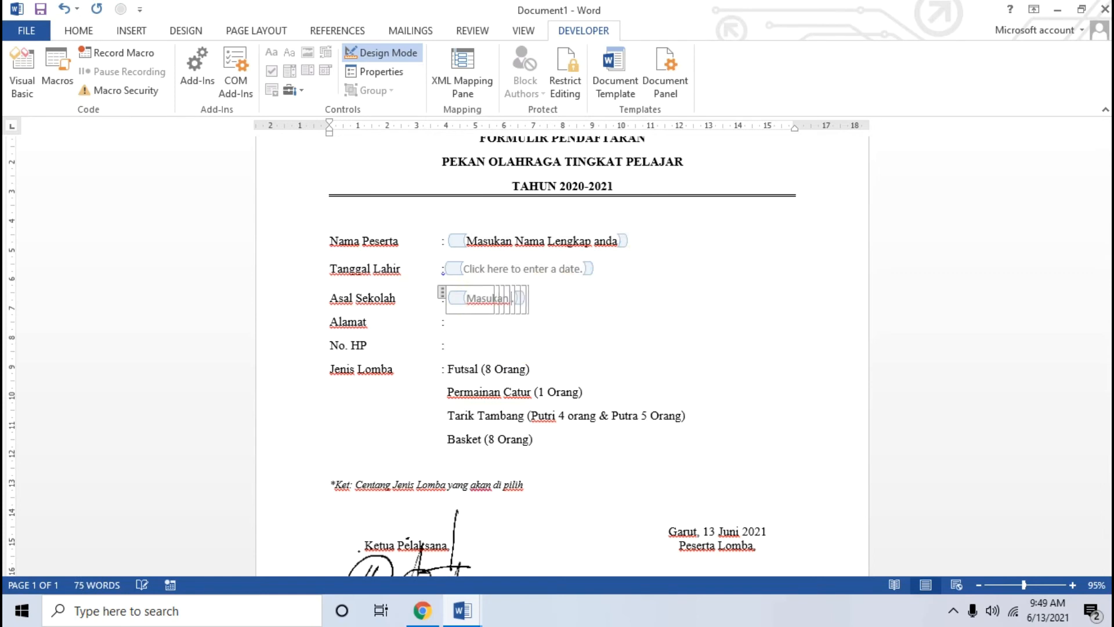
pyautogui.write(' Asal Se')
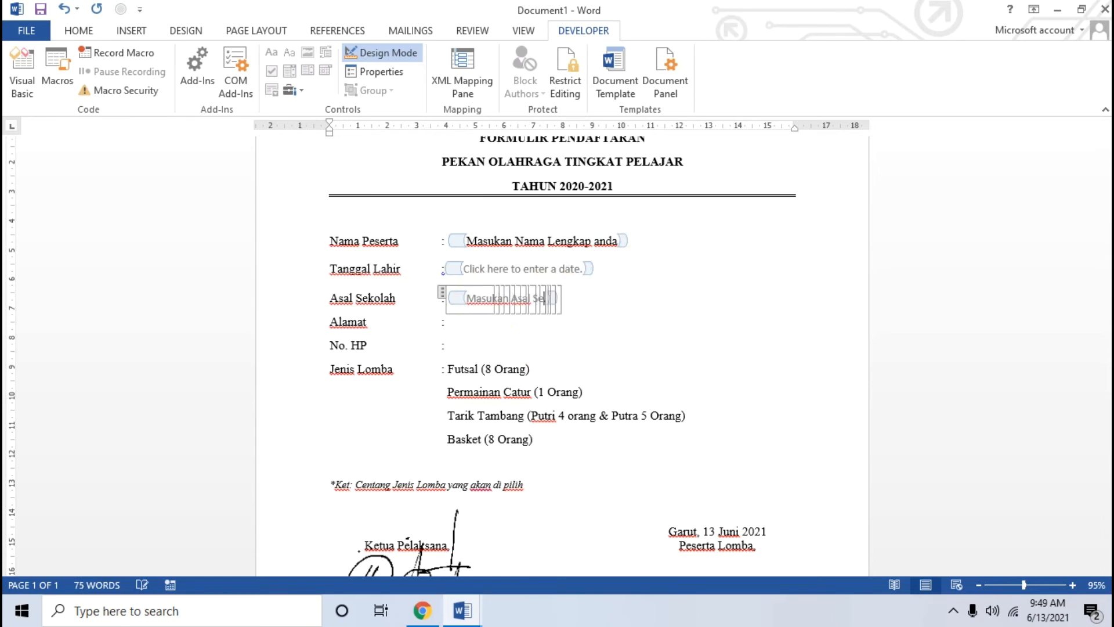
pyautogui.write('kola')
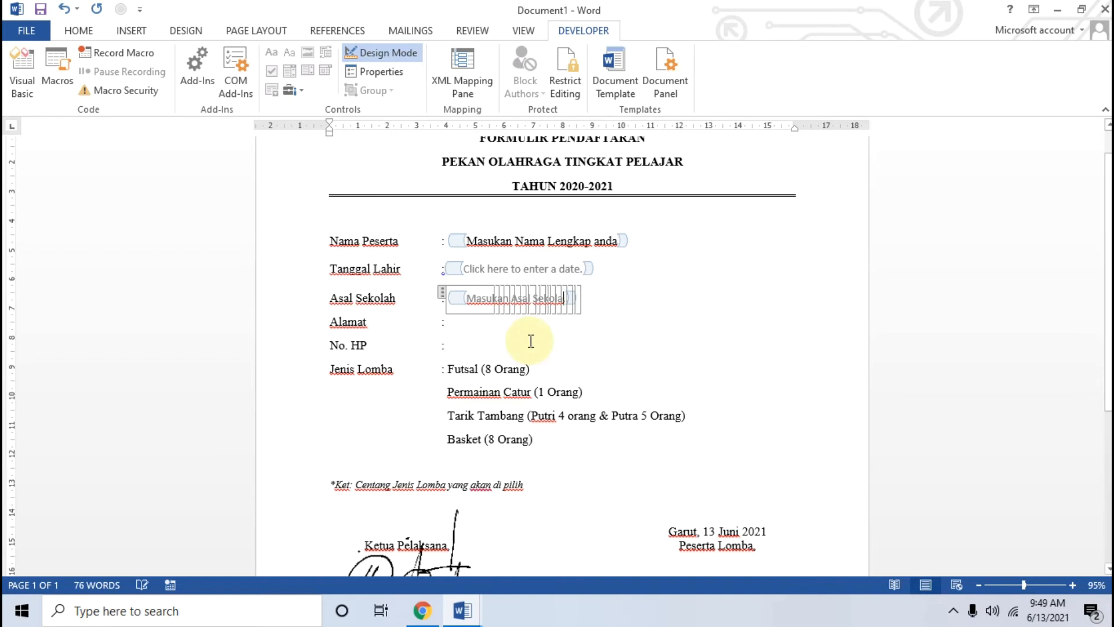
pyautogui.write('h Anda')
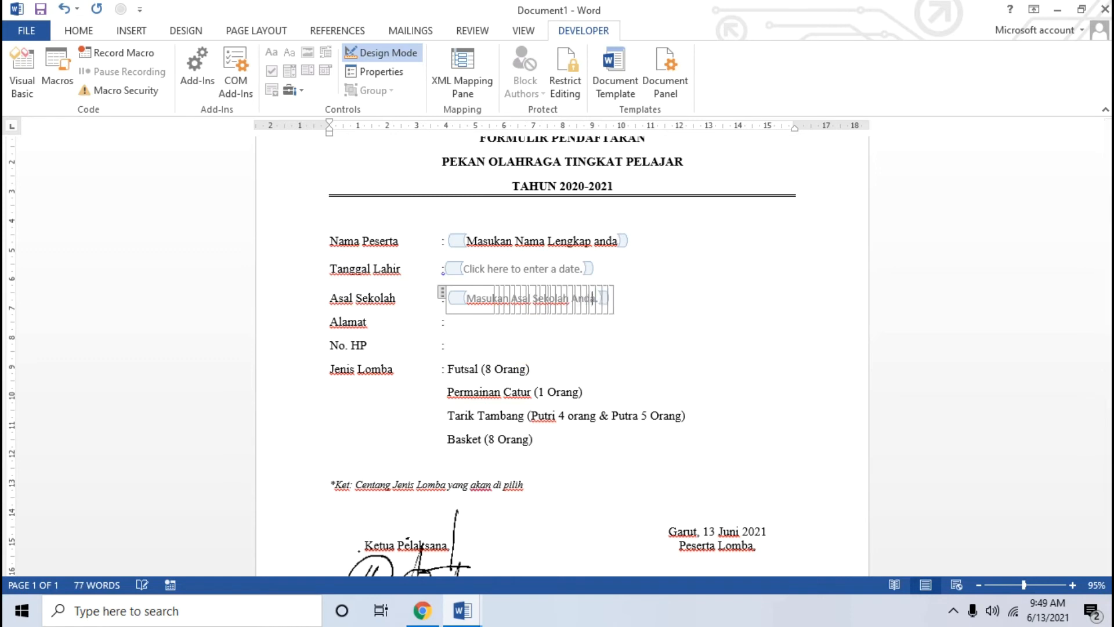
# Step: Add a rich text control after Alamat with prompt 'Masukan Alamat Lengkap Anda.'
pyautogui.click(481, 324)
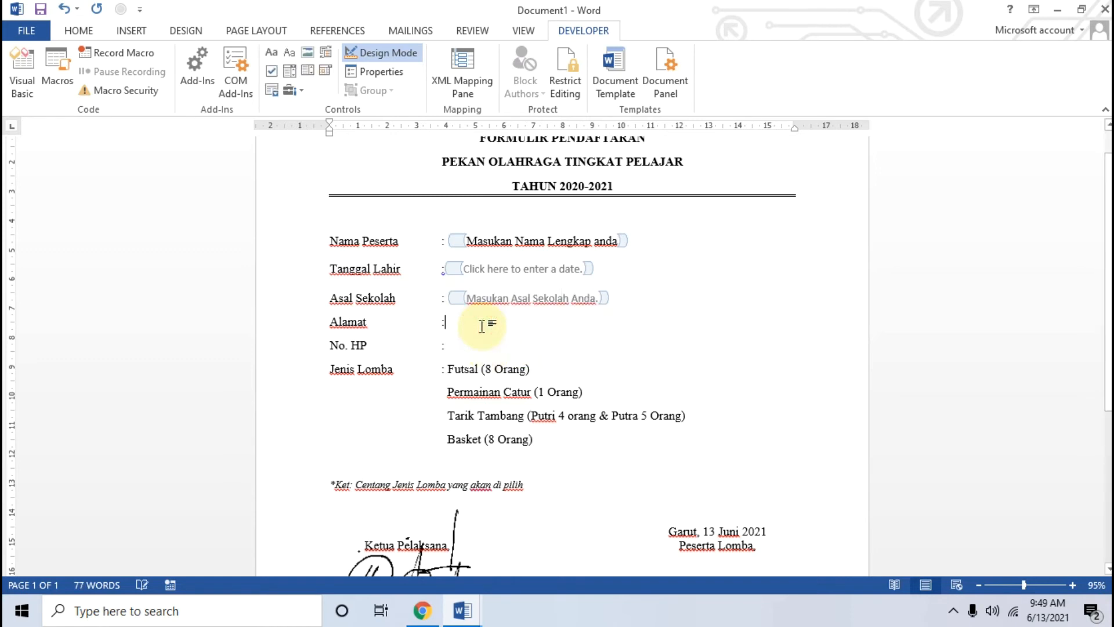
pyautogui.click(276, 51)
pyautogui.moveTo(465, 327); pyautogui.dragTo(567, 329)
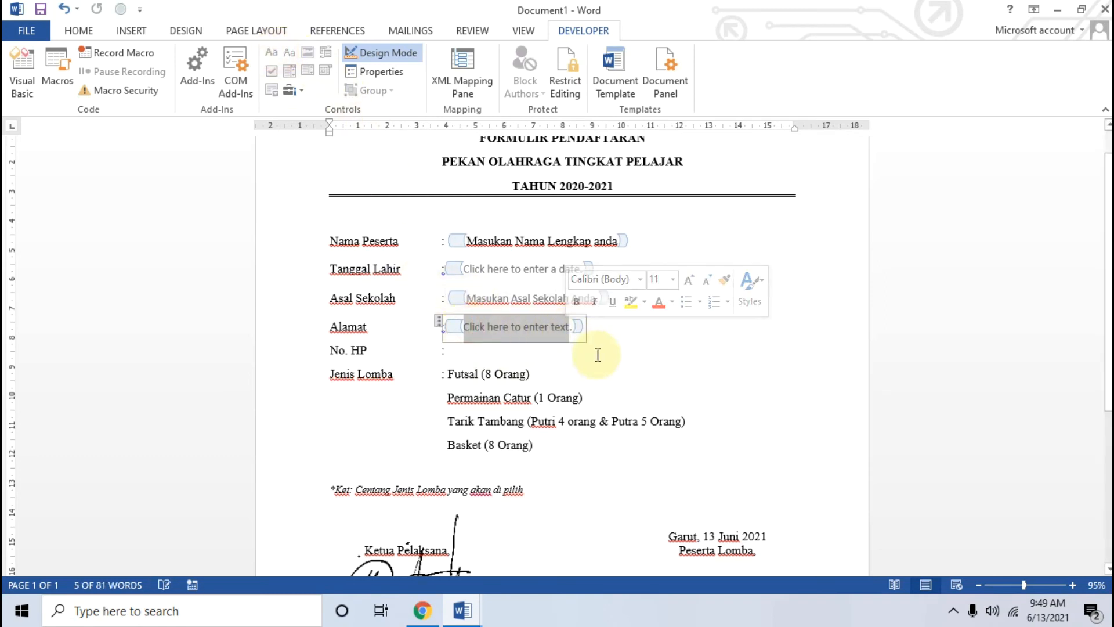
pyautogui.write('Masukan Alam')
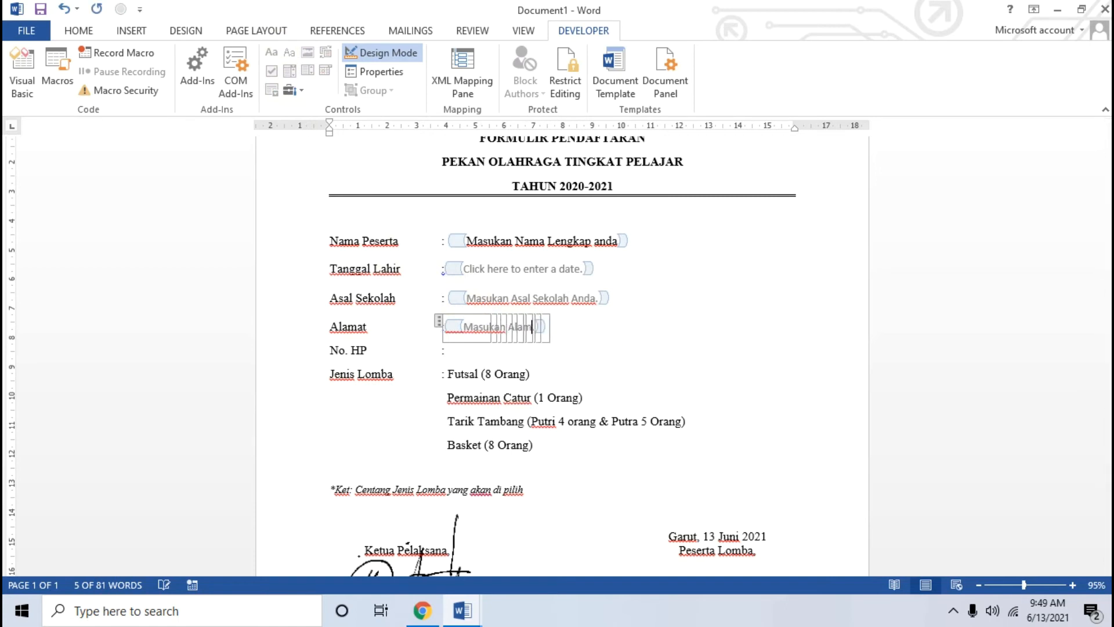
pyautogui.write('at Lengkap Anda.')
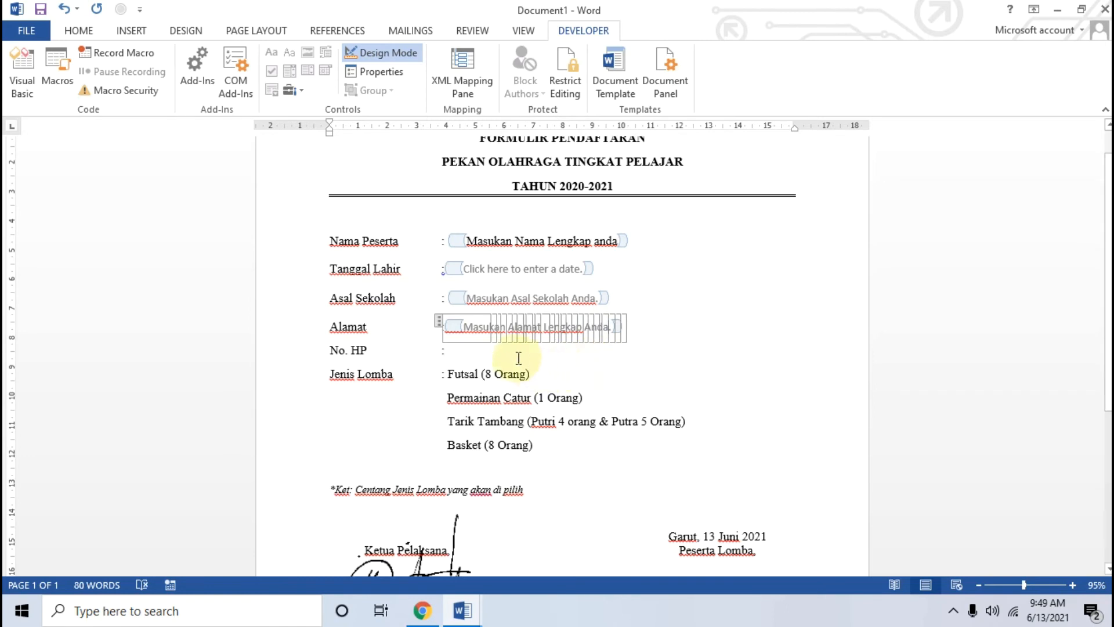
# Step: Add a rich text control after No. HP with prompt 'Masukan No HP anng bisa di hubung.'
pyautogui.click(481, 353)
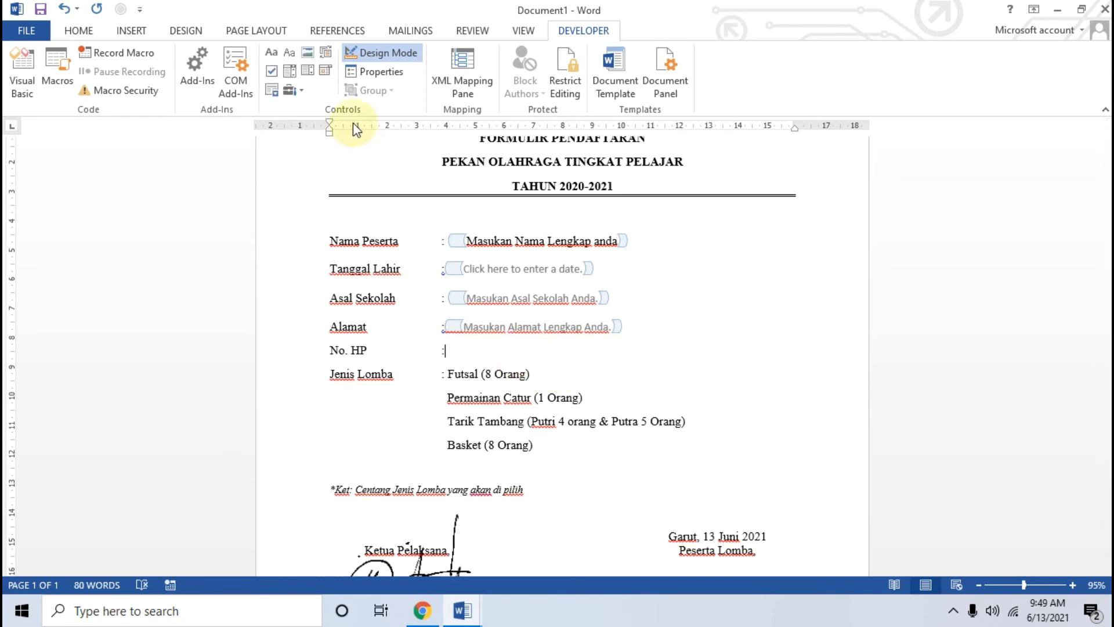
pyautogui.click(273, 53)
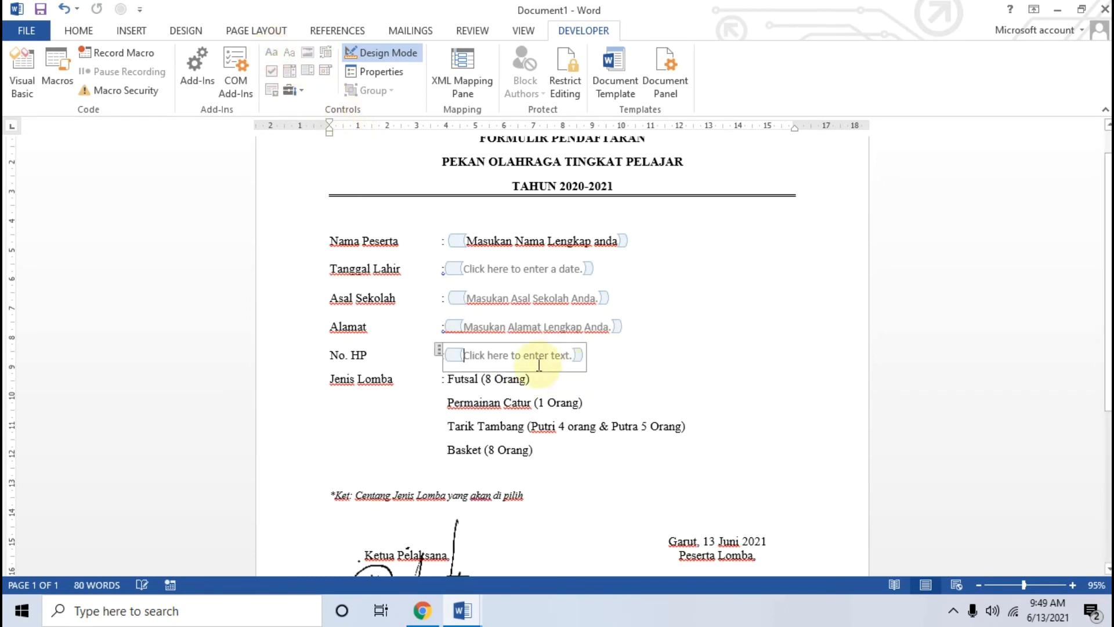
pyautogui.moveTo(468, 353)
pyautogui.mouseDown()
pyautogui.moveTo(524, 355)
pyautogui.moveTo(455, 350)
pyautogui.moveTo(466, 351)
pyautogui.mouseUp()
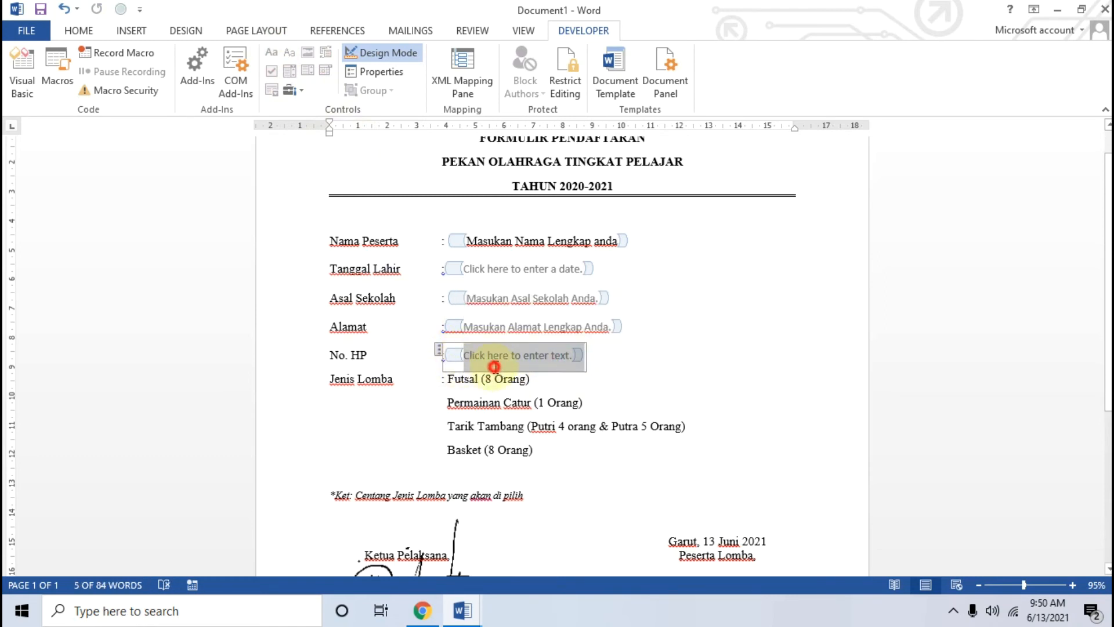
pyautogui.click(473, 356)
pyautogui.moveTo(467, 354); pyautogui.dragTo(571, 354)
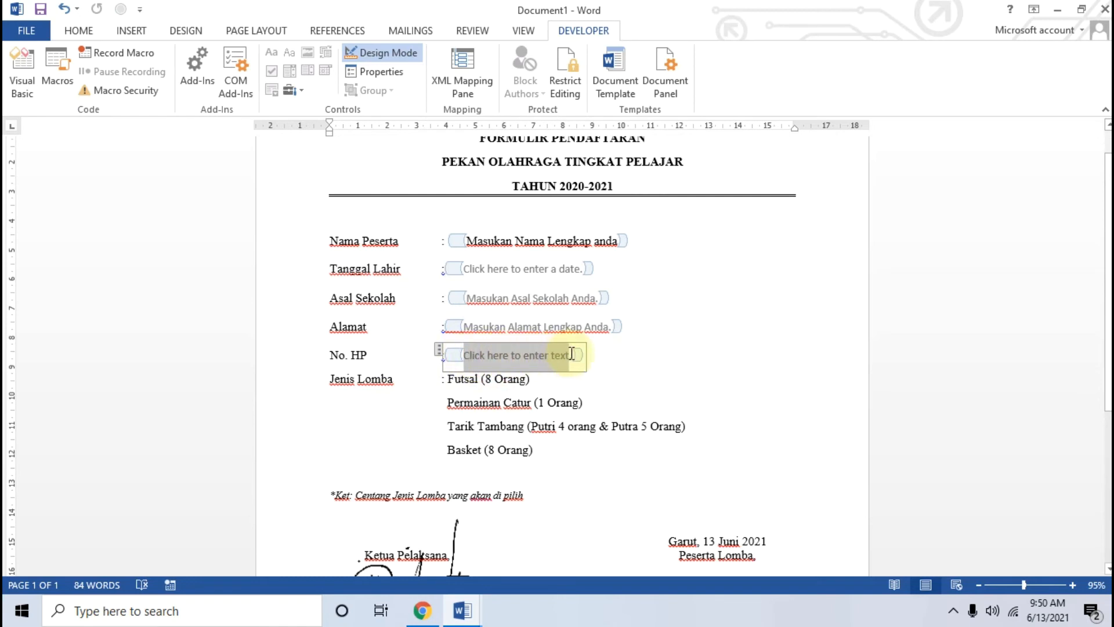
pyautogui.write('Mas')
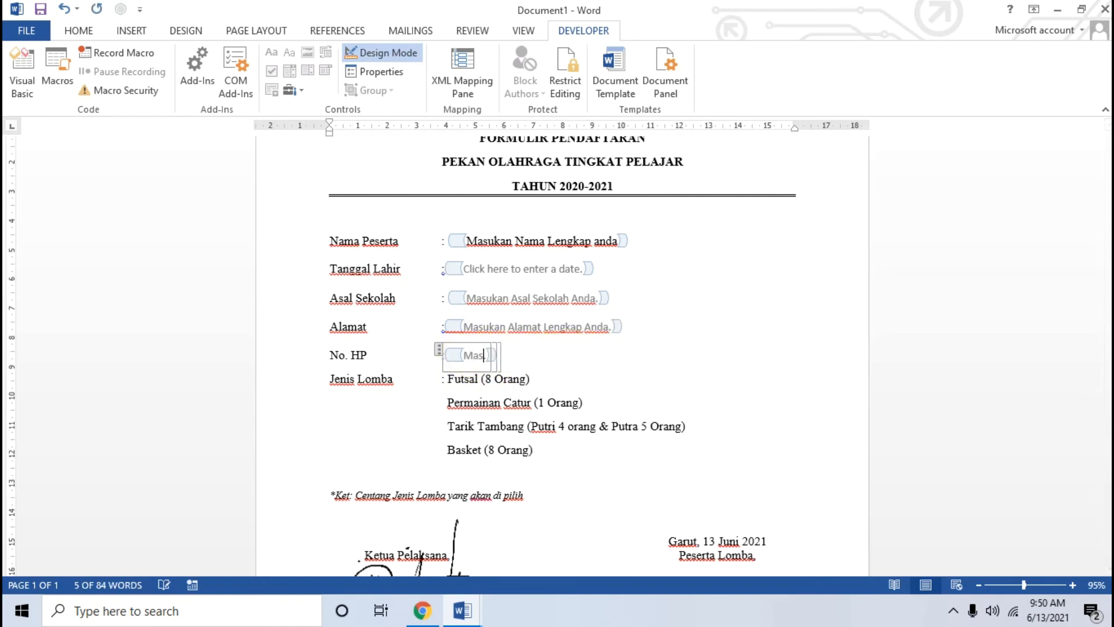
pyautogui.write('ukan No ')
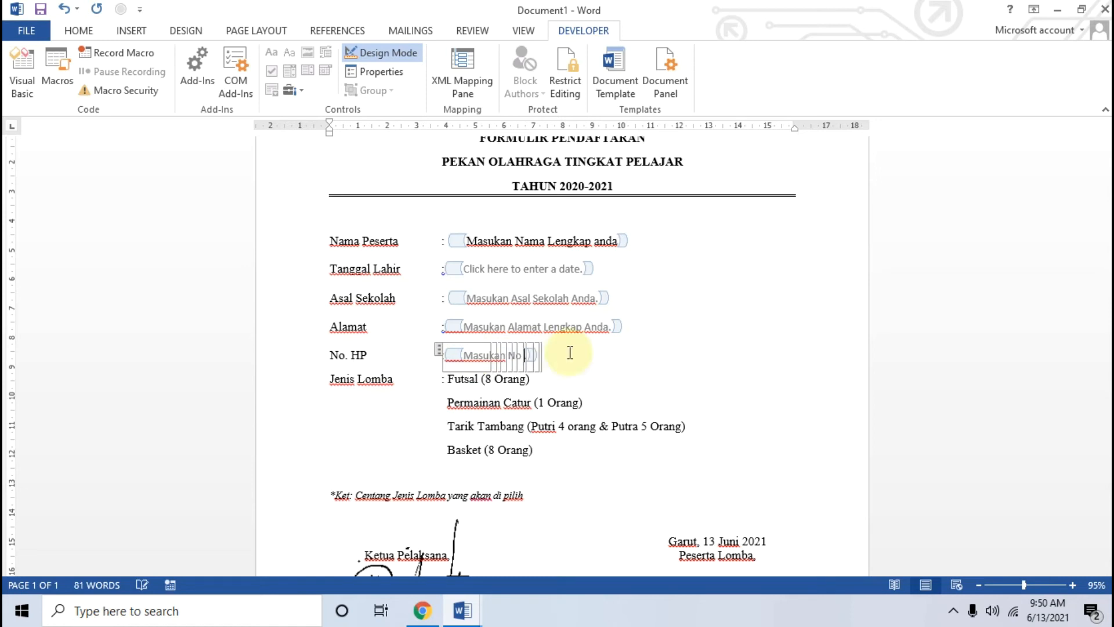
pyautogui.write('HP an')
pyautogui.write('ng bisa ')
pyautogui.write('di')
pyautogui.write(' hubung.')
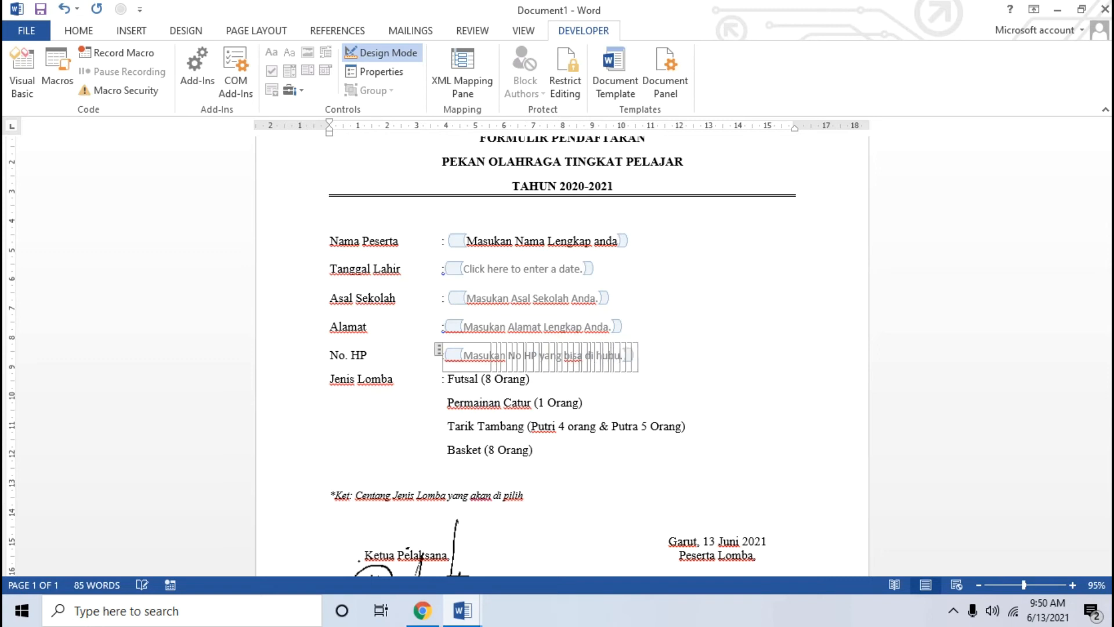
pyautogui.click(559, 376)
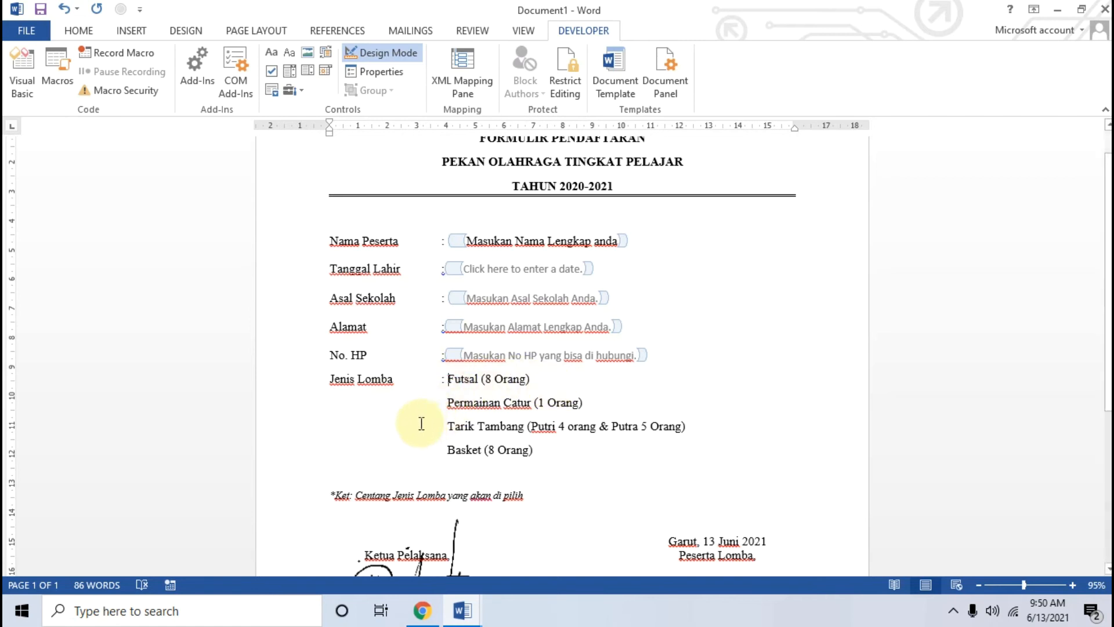
# Step: Insert check box controls before Futsal, Permainan Catur, Tarik Tambang and Basket
pyautogui.click(449, 378)
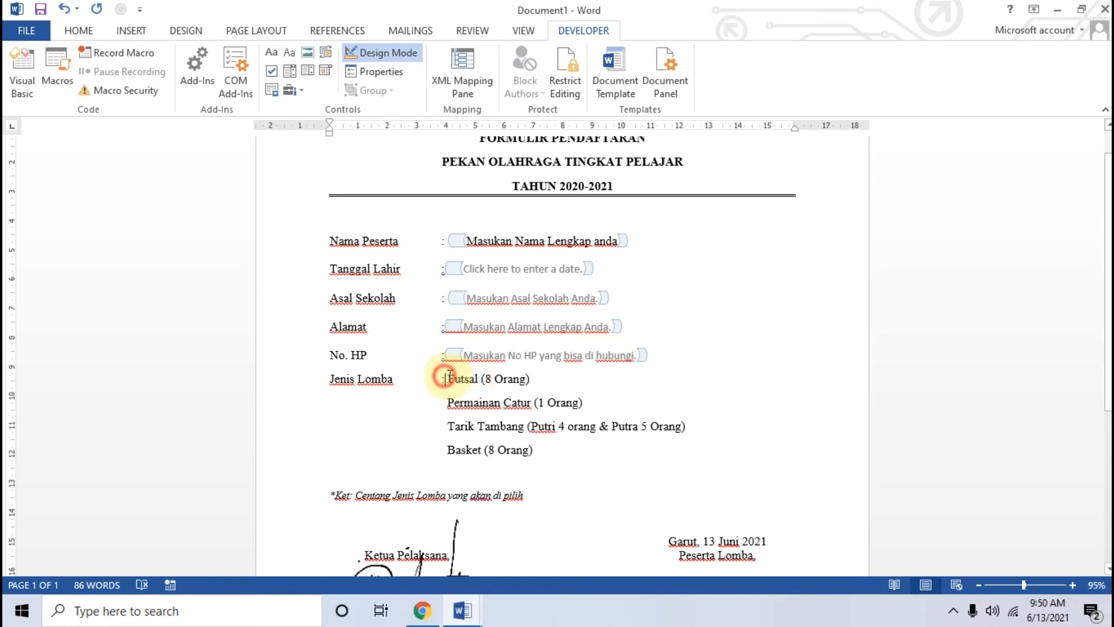
pyautogui.doubleClick(450, 378)
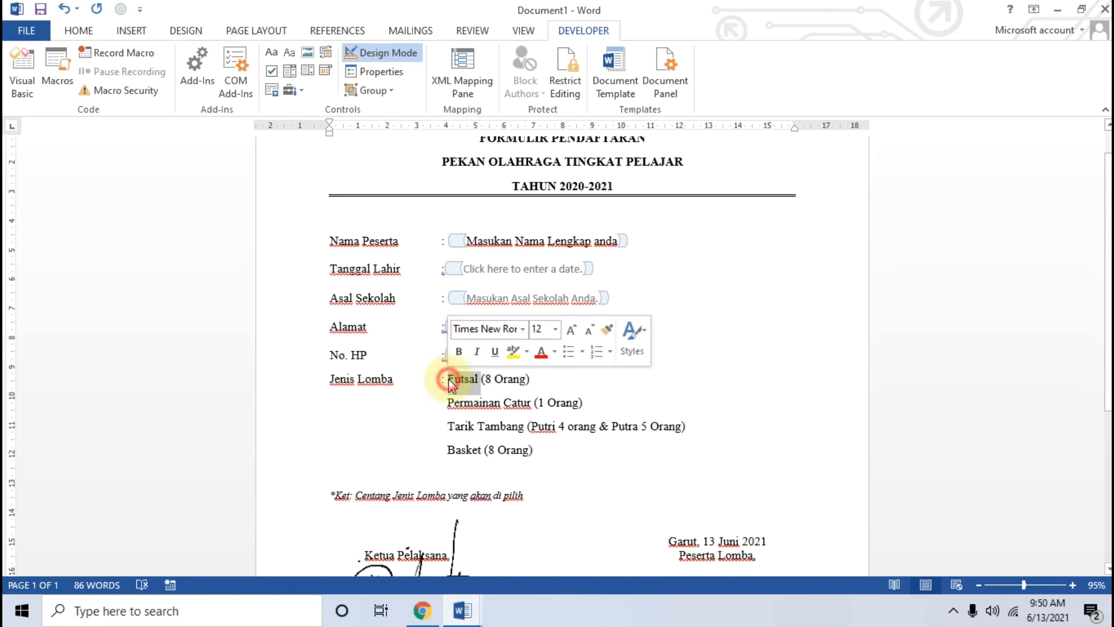
pyautogui.click(452, 385)
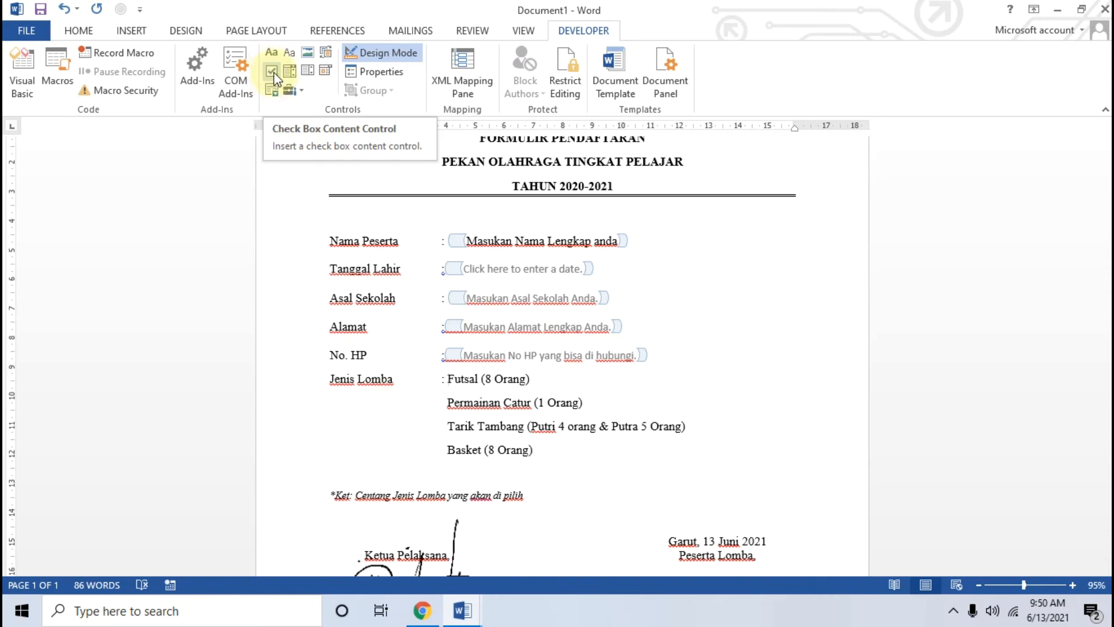
pyautogui.click(273, 73)
pyautogui.click(448, 410)
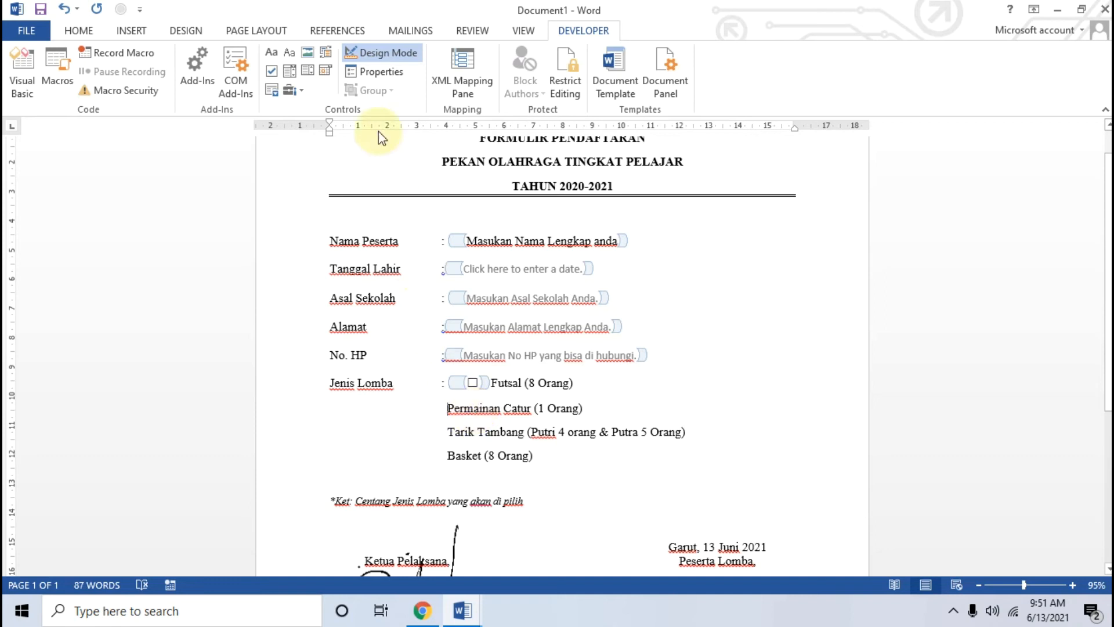
pyautogui.click(275, 73)
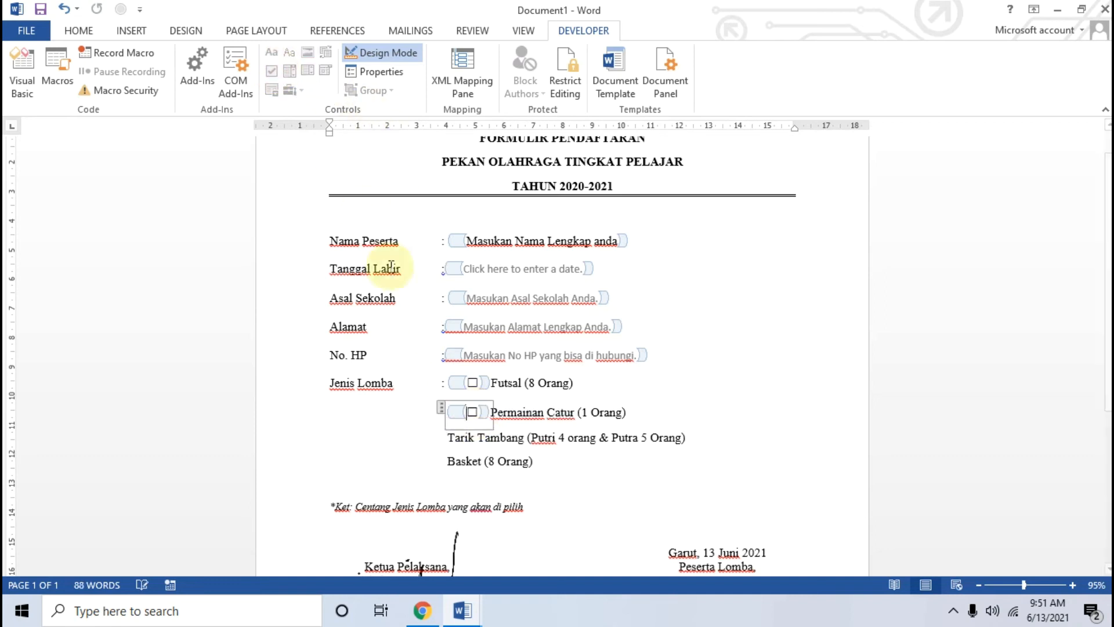
pyautogui.click(446, 438)
pyautogui.click(274, 73)
pyautogui.click(448, 469)
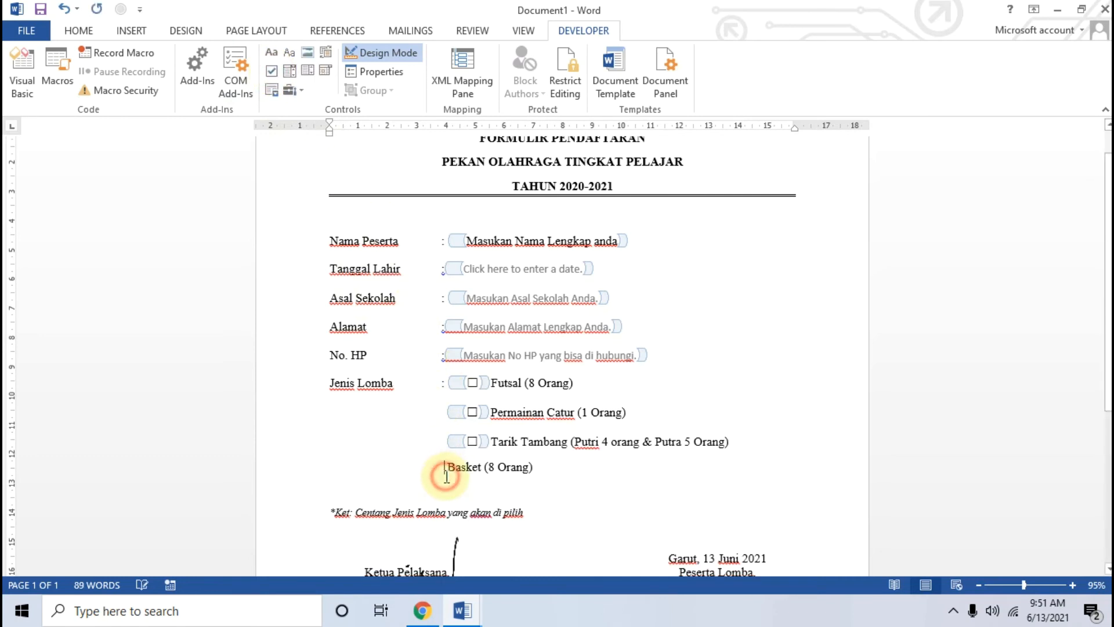
pyautogui.click(271, 71)
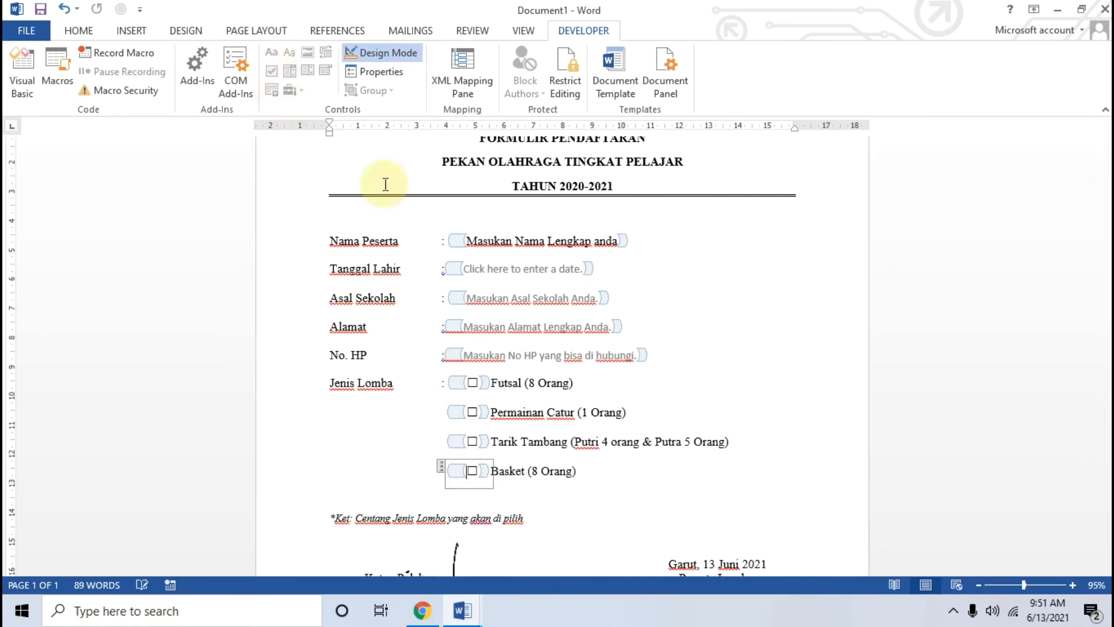
pyautogui.click(662, 402)
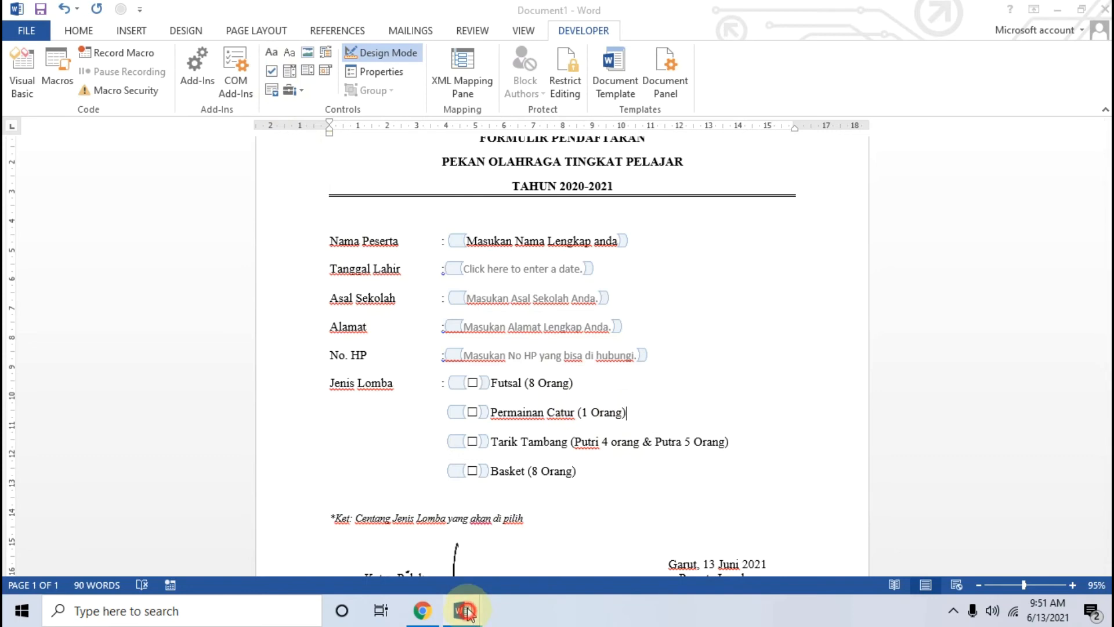
# Step: Bring the finished FORMULIR PENDAFTARAN lomba digital example to the front and scroll through it
pyautogui.moveTo(463, 610)
pyautogui.click(385, 522)
pyautogui.scroll(-6, 527, 385)
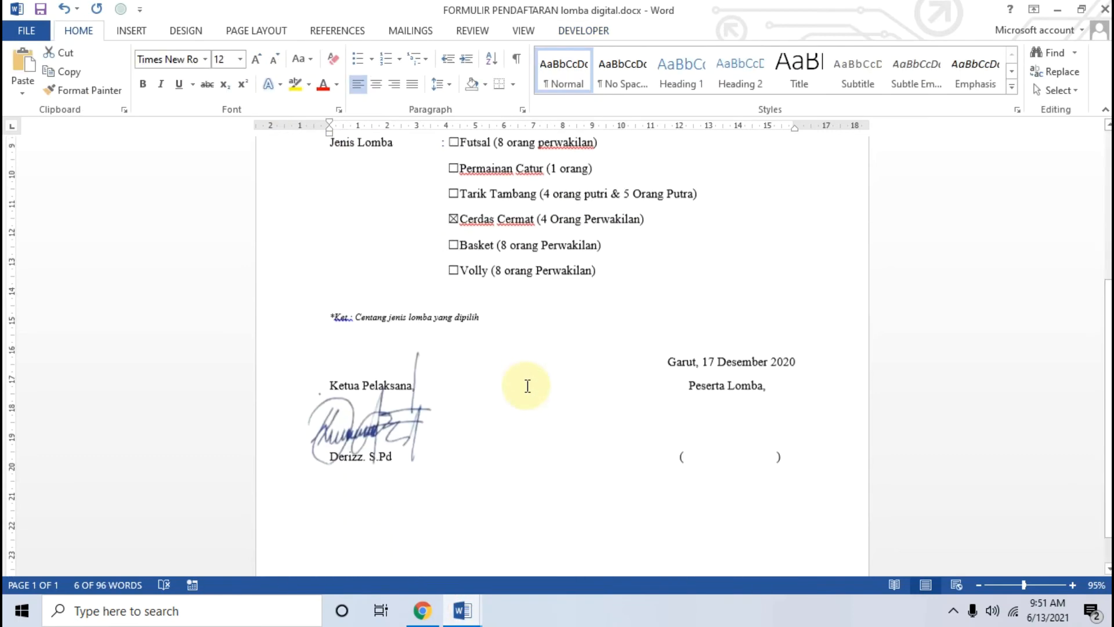
# Step: Read the tutorial's Restrict Editing step in Chrome, then return to the Document1 form
pyautogui.click(472, 616)
pyautogui.click(543, 511)
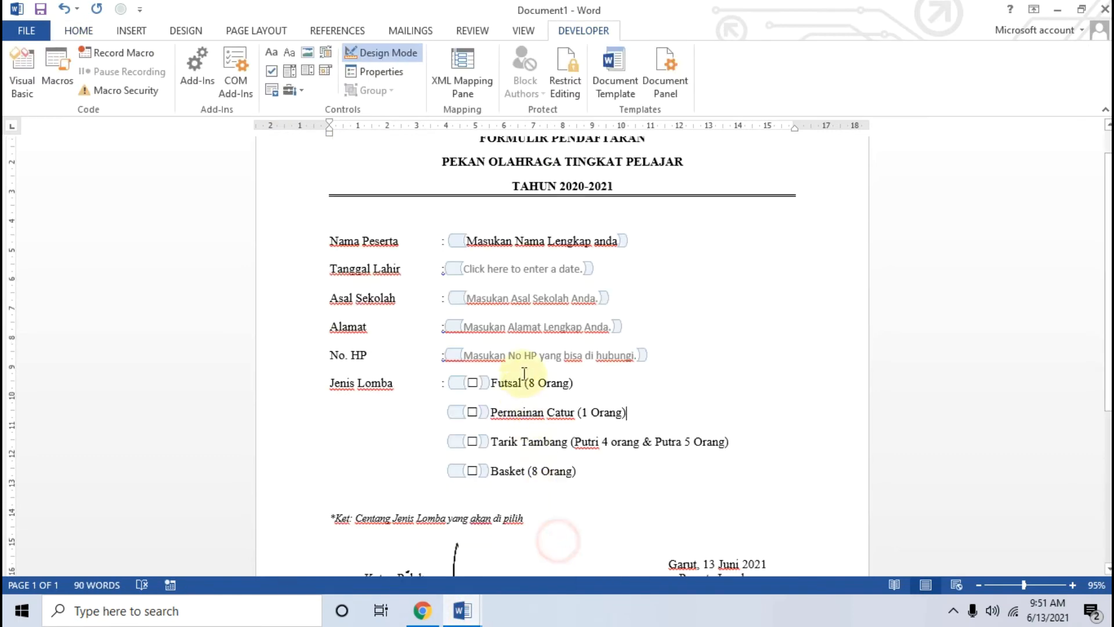
pyautogui.click(422, 610)
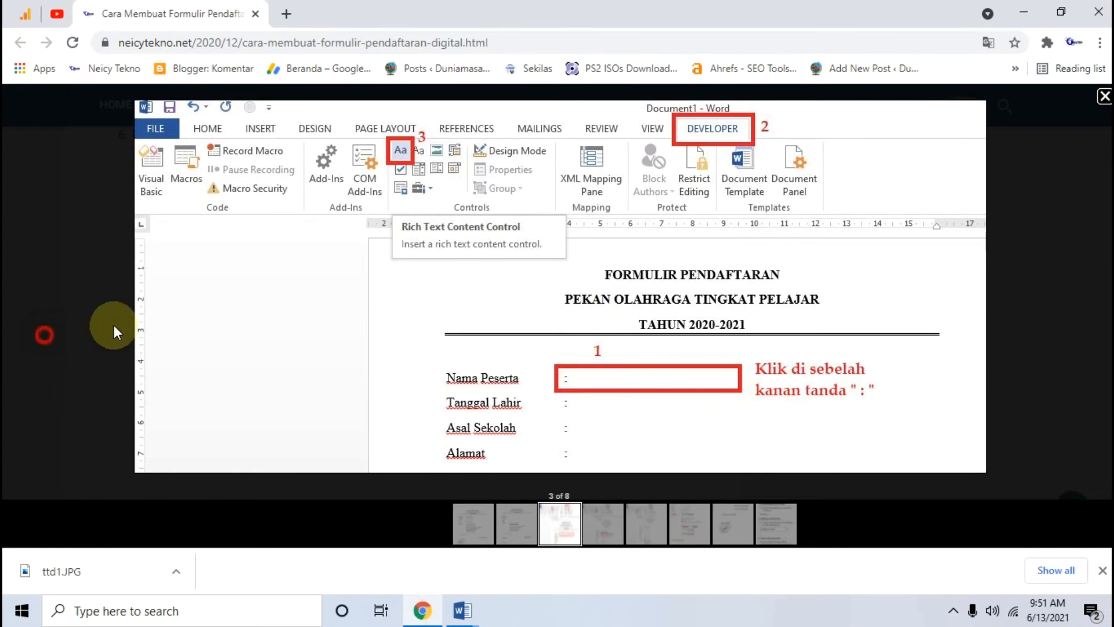
pyautogui.click(113, 325)
pyautogui.scroll(-6, 301, 307)
pyautogui.scroll(4, 302, 342)
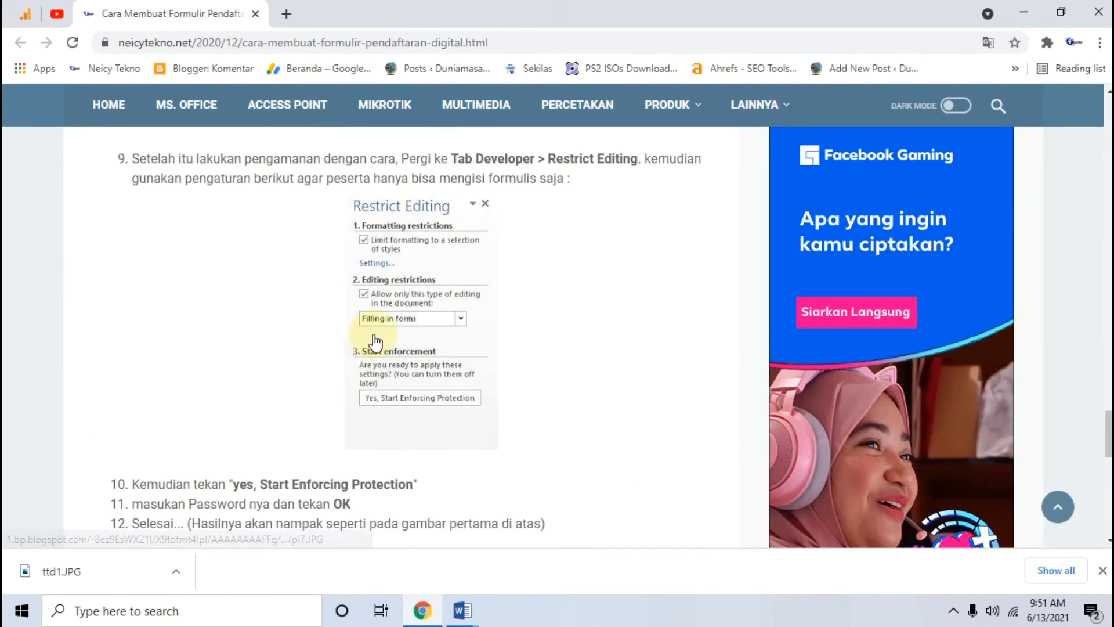
pyautogui.click(462, 609)
pyautogui.click(524, 559)
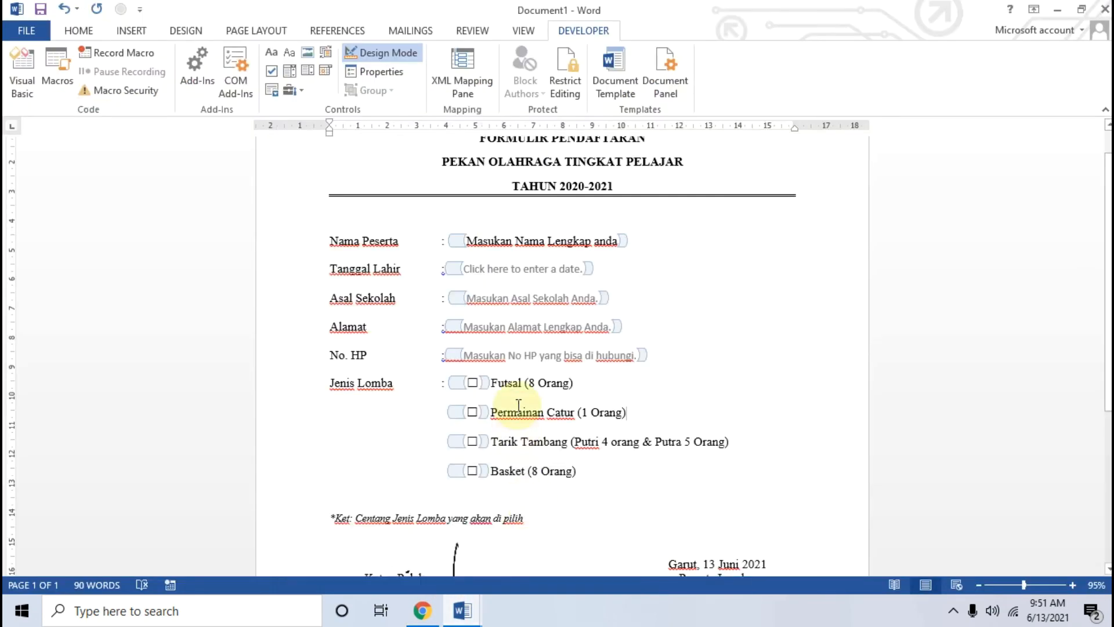
pyautogui.scroll(1, 518, 405)
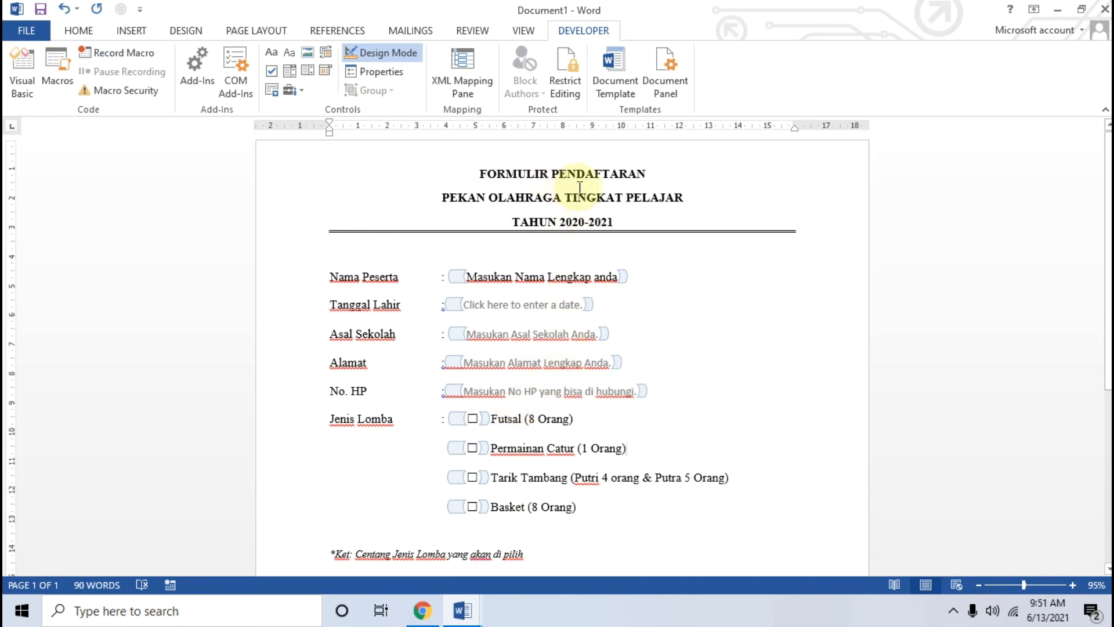
pyautogui.moveTo(483, 173); pyautogui.dragTo(627, 206)
pyautogui.click(393, 277)
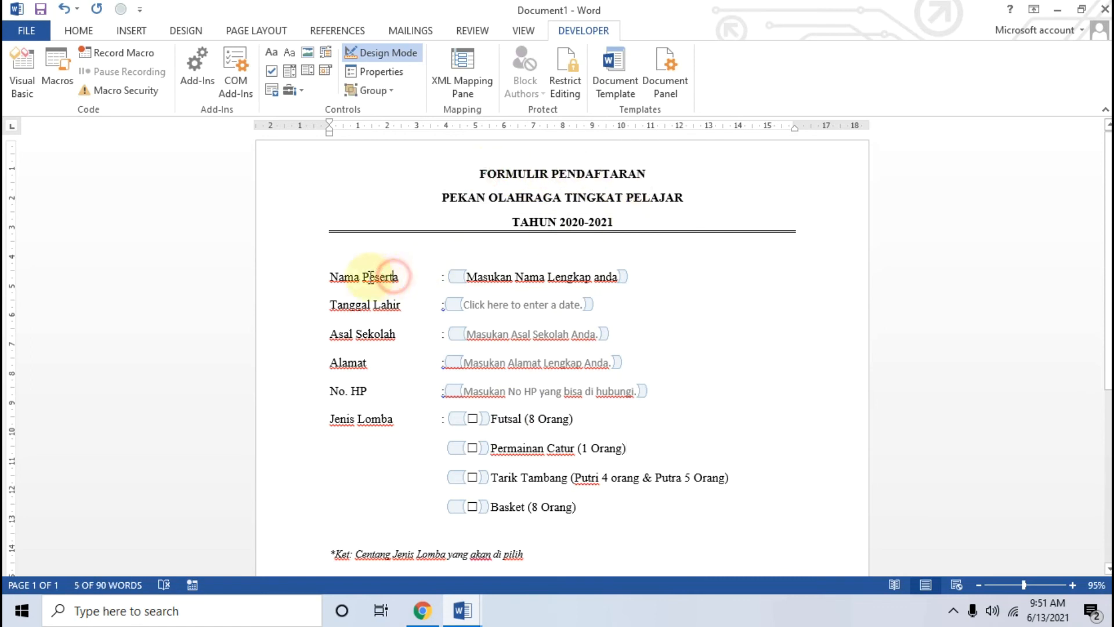
pyautogui.moveTo(380, 277); pyautogui.dragTo(313, 278)
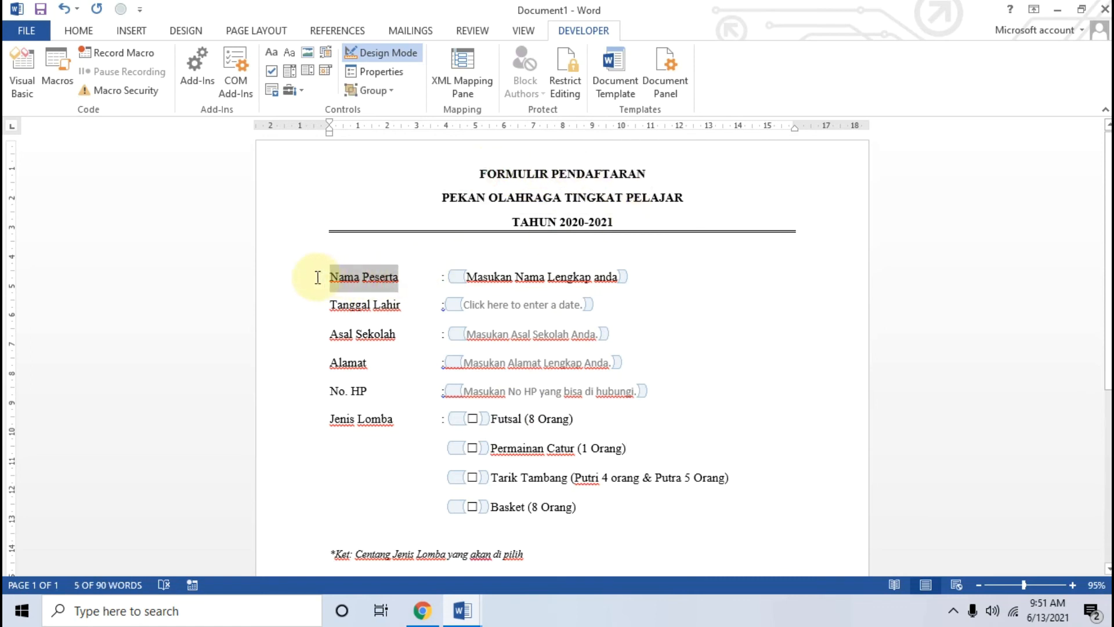
pyautogui.click(474, 278)
pyautogui.moveTo(467, 277); pyautogui.dragTo(613, 285)
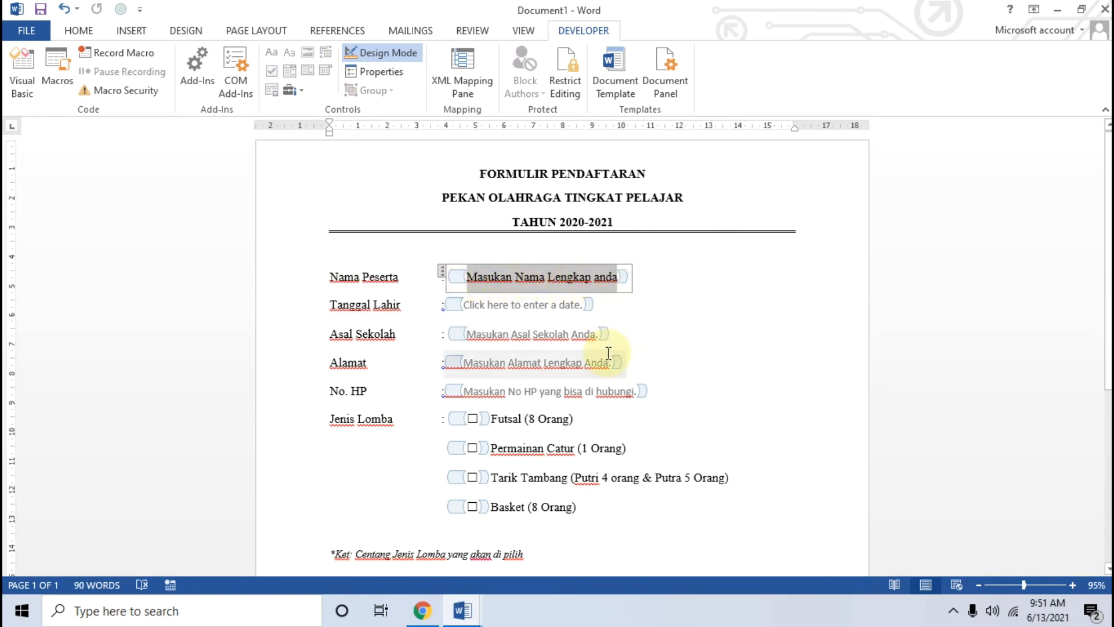
pyautogui.click(668, 278)
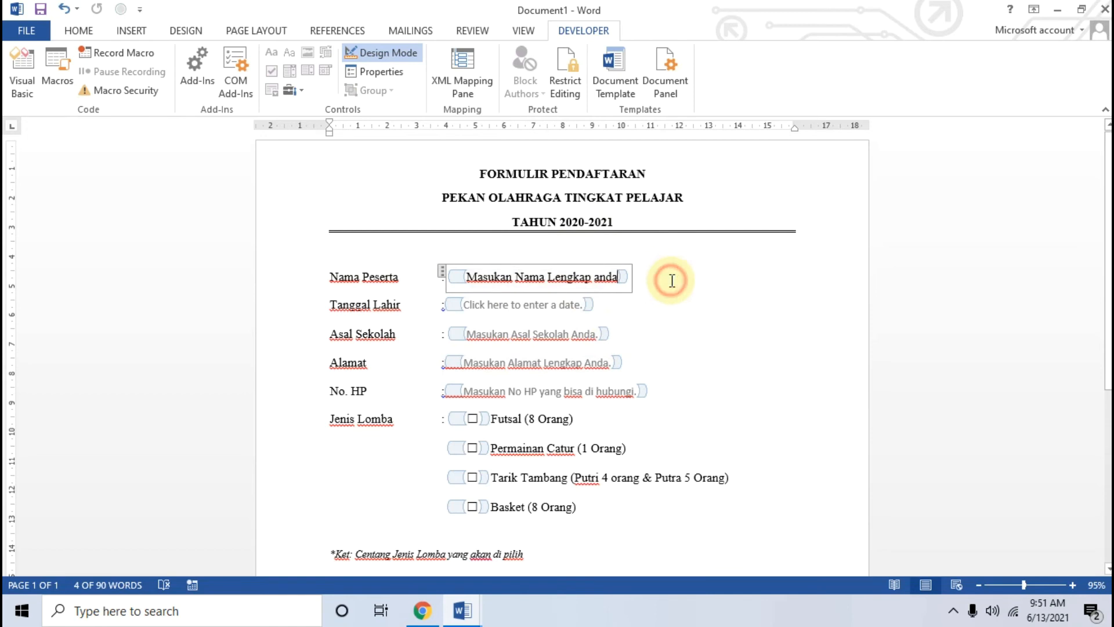
pyautogui.click(651, 252)
pyautogui.click(704, 198)
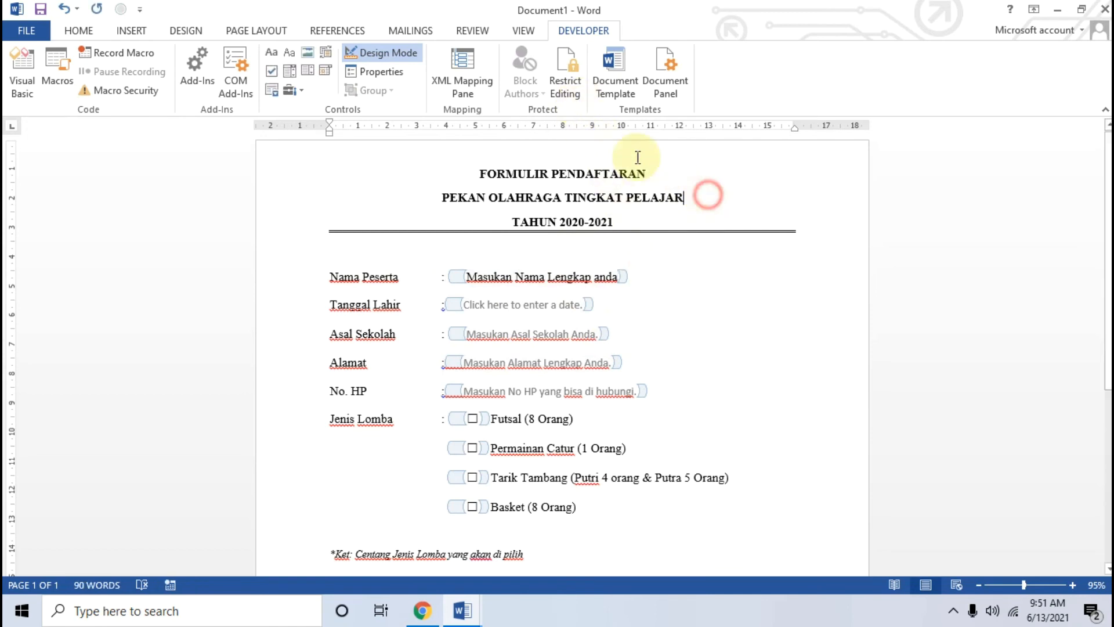
# Step: Restrict editing: limit formatting to selected styles, allow only Filling in forms, then begin saving
pyautogui.click(573, 95)
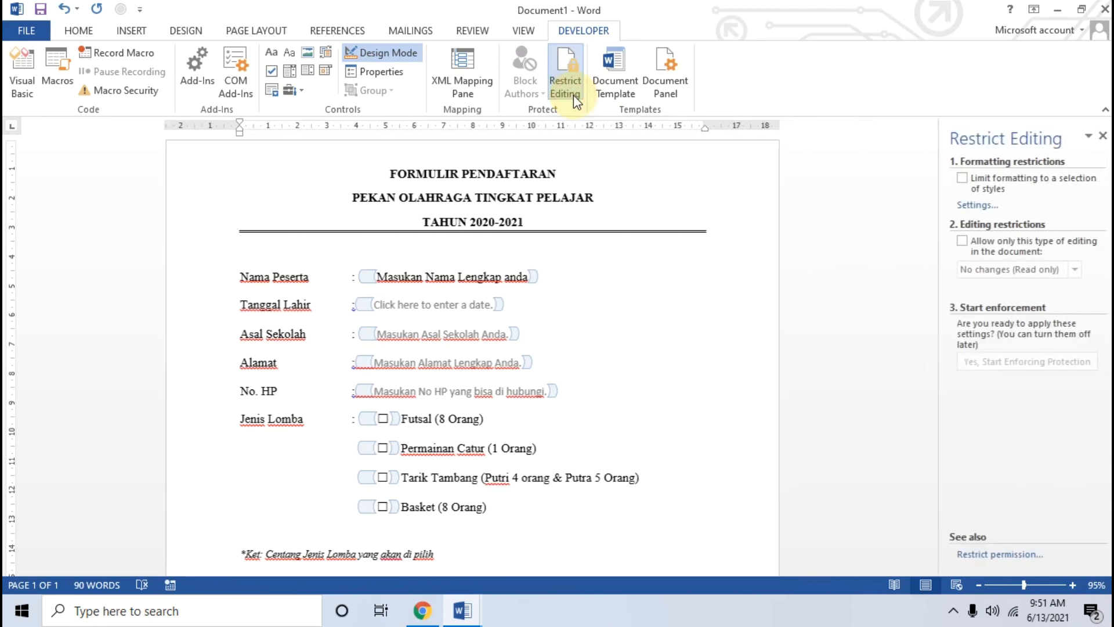
pyautogui.click(963, 178)
pyautogui.click(962, 241)
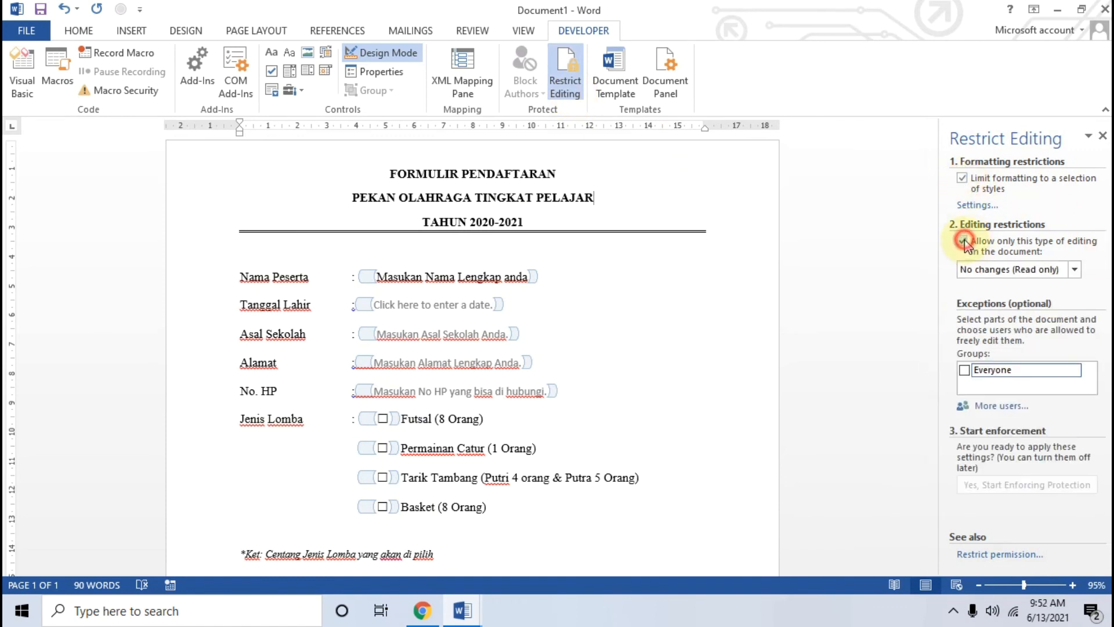
pyautogui.click(1074, 269)
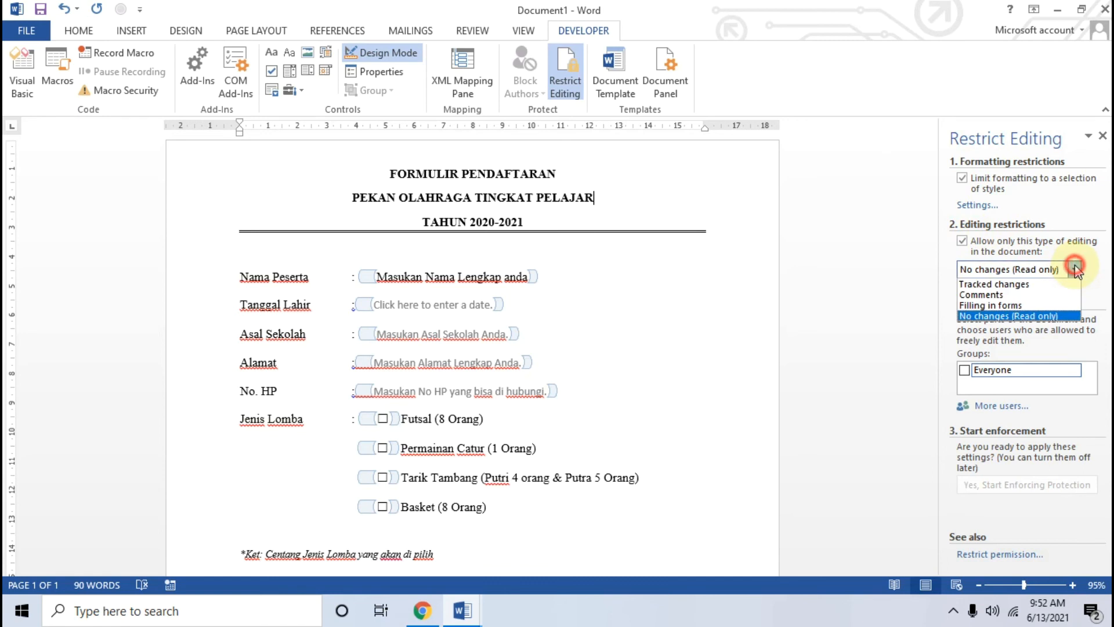
pyautogui.click(1021, 306)
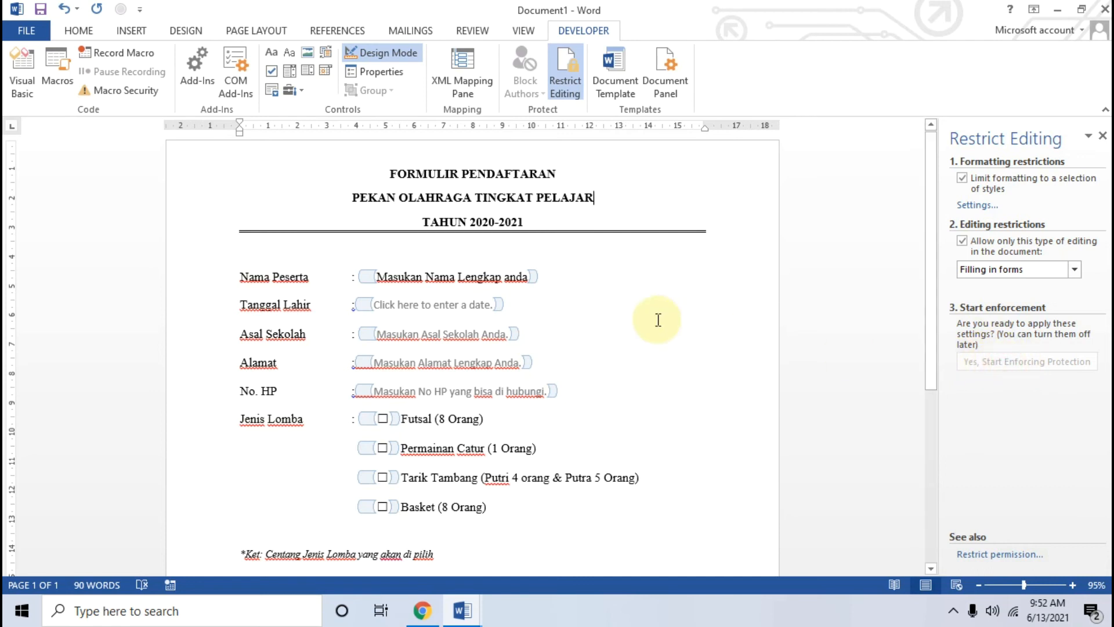
pyautogui.hotkey('ctrl', 's')
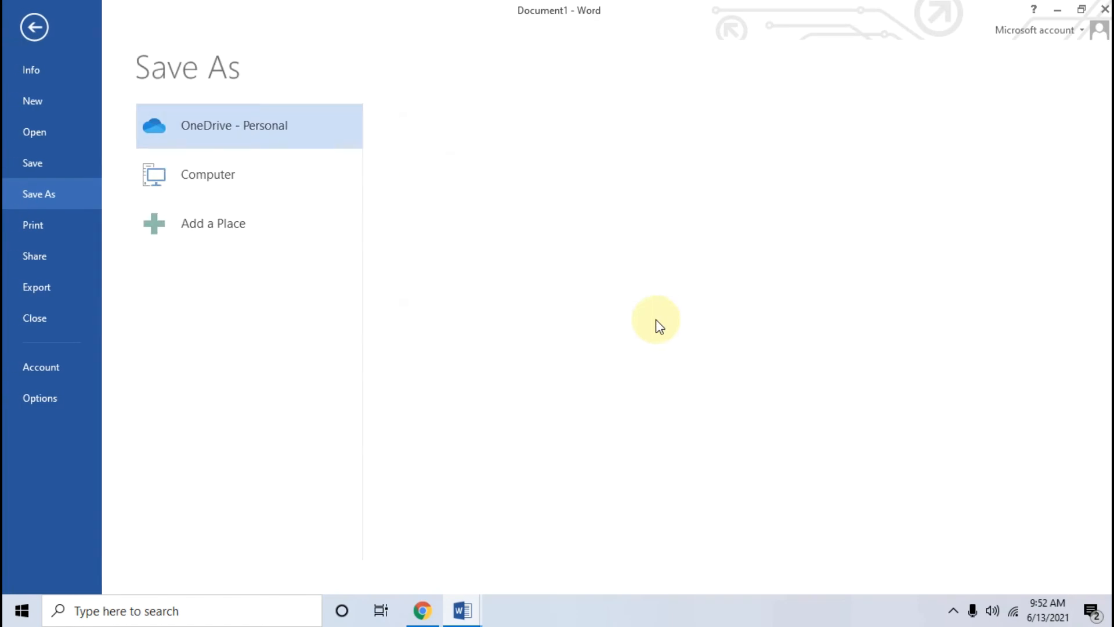
# Step: Save the form as FORMULIR PENDAFTARAN.docx in the computer's Videos folder
pyautogui.click(222, 183)
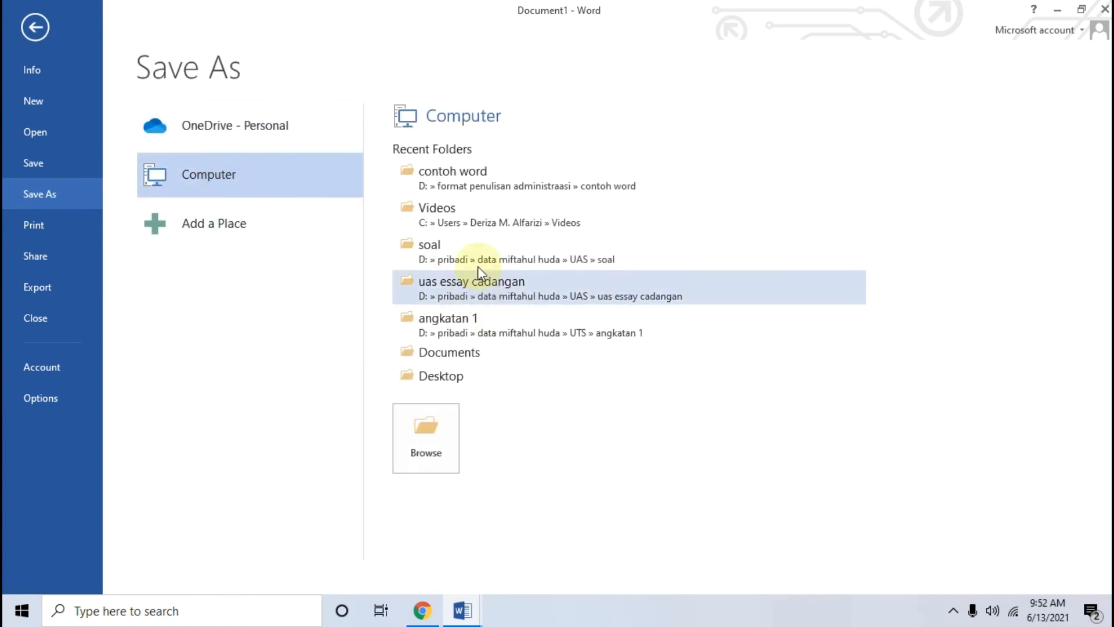
pyautogui.click(480, 222)
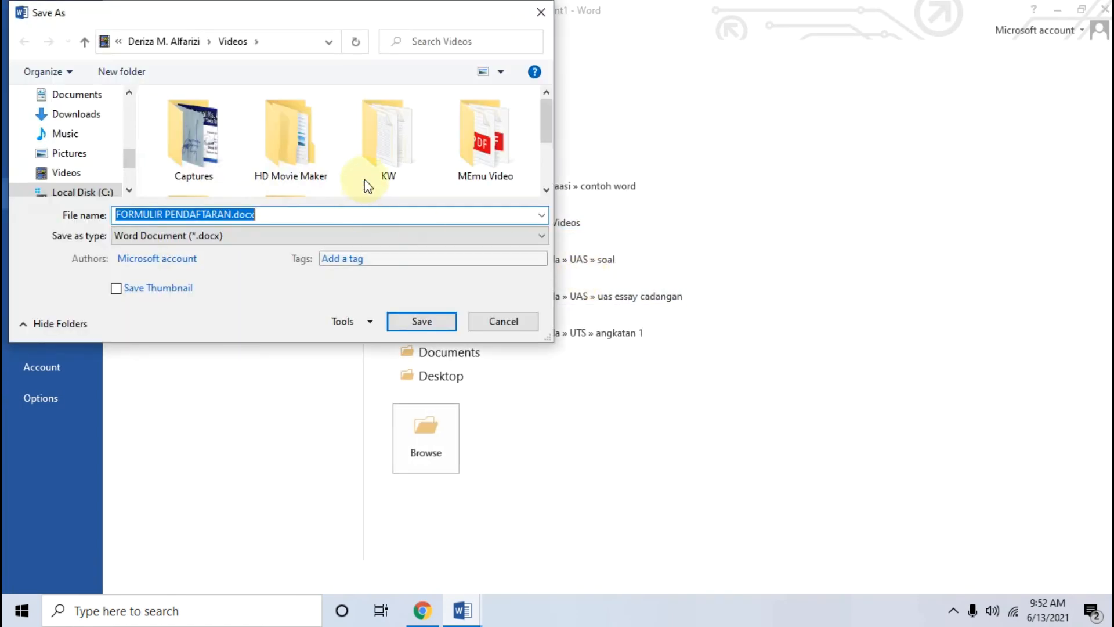
pyautogui.scroll(-3, 365, 180)
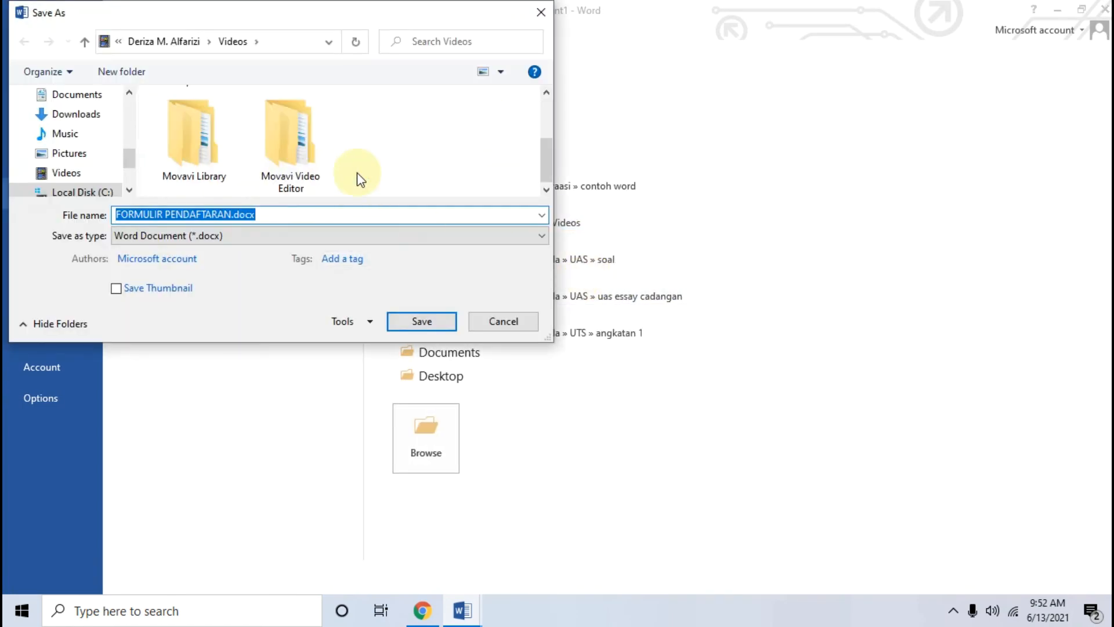
pyautogui.click(431, 321)
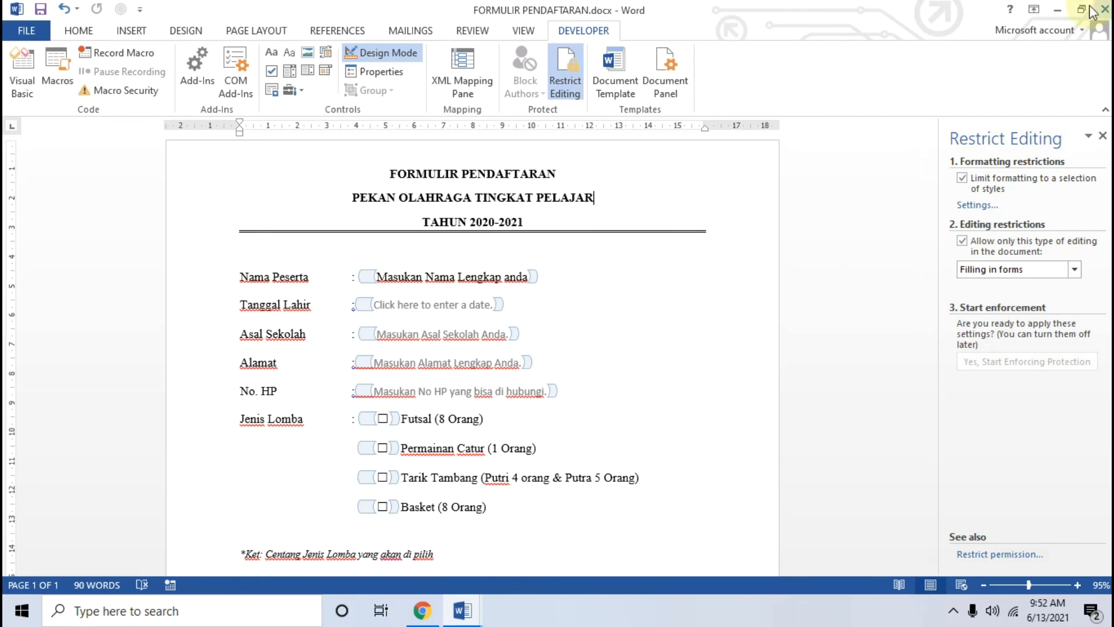
# Step: Close the FORMULIR PENDAFTARAN lomba digital example document without saving
pyautogui.click(1057, 10)
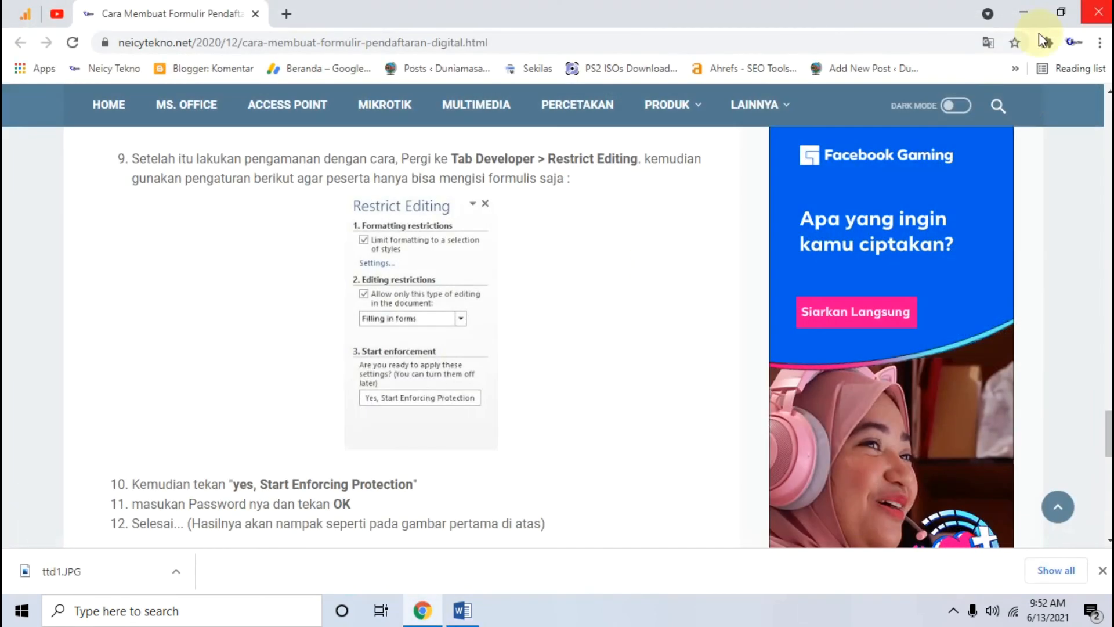
pyautogui.click(462, 610)
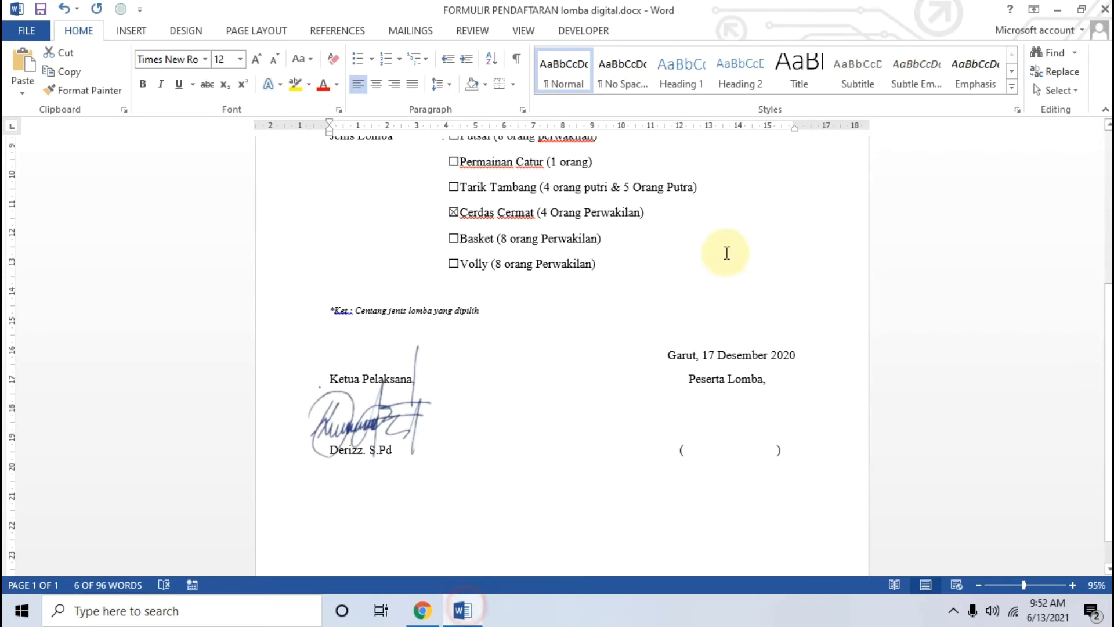
pyautogui.click(1105, 9)
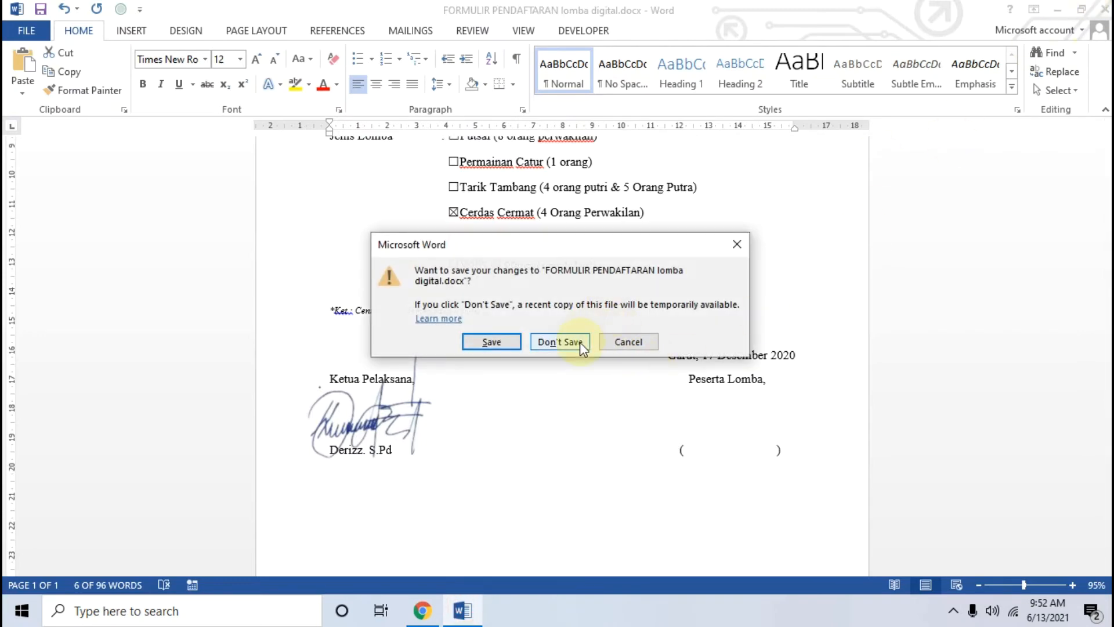
pyautogui.click(580, 342)
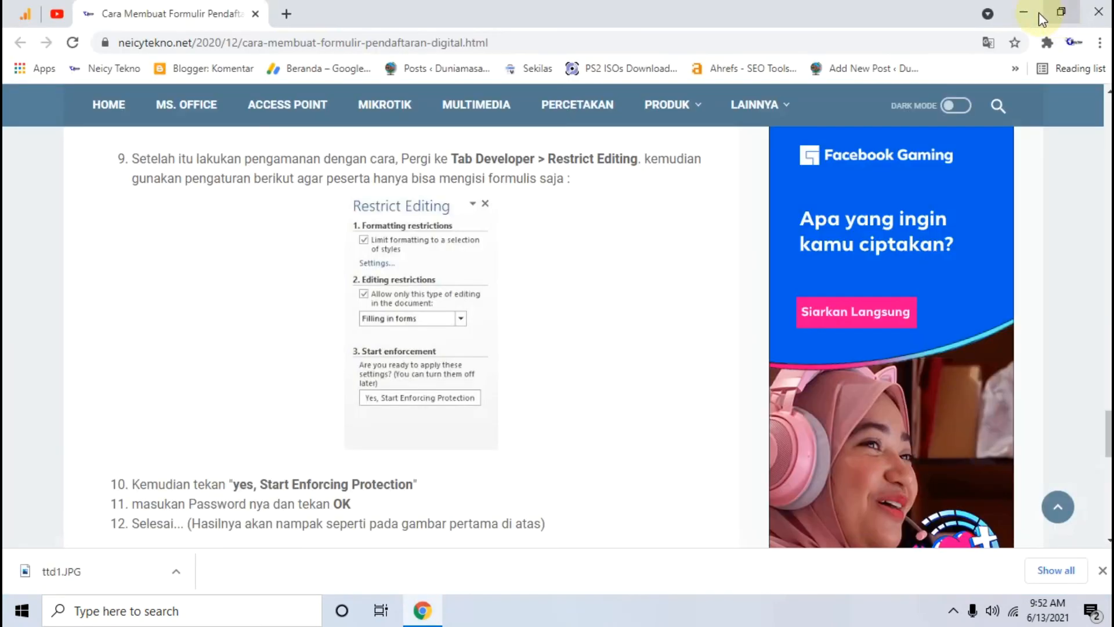
# Step: Minimize Chrome and refresh the Windows desktop
pyautogui.click(1039, 12)
pyautogui.rightClick(620, 85)
pyautogui.click(661, 141)
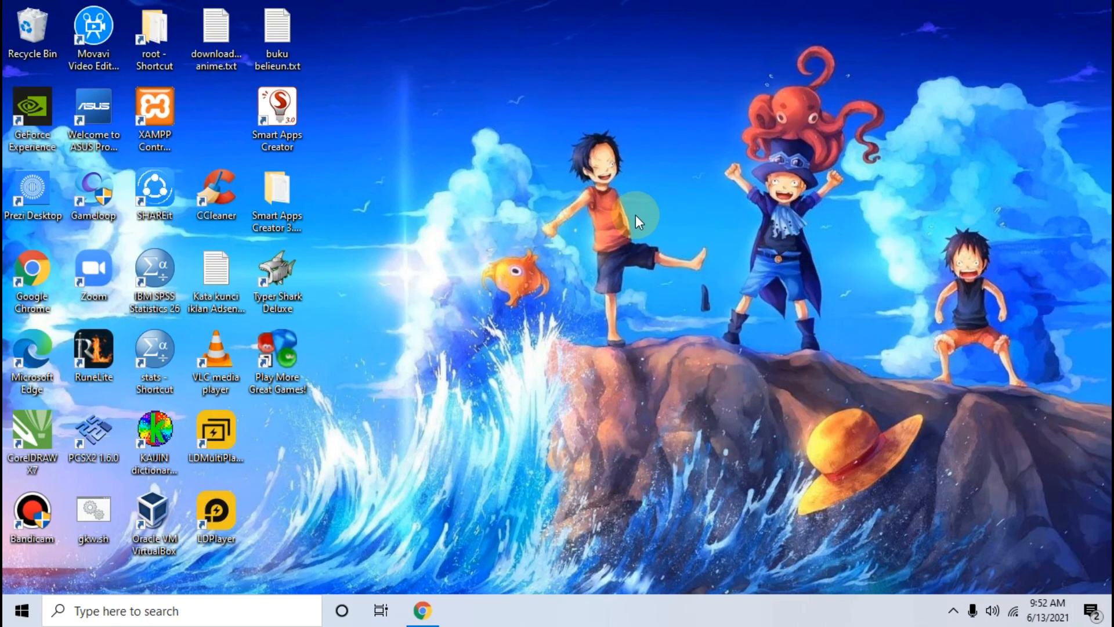
# Step: Open FORMULIR PENDAFTARAN.docx from the Videos folder in File Explorer and look over it
pyautogui.press('super+e')
pyautogui.click(69, 345)
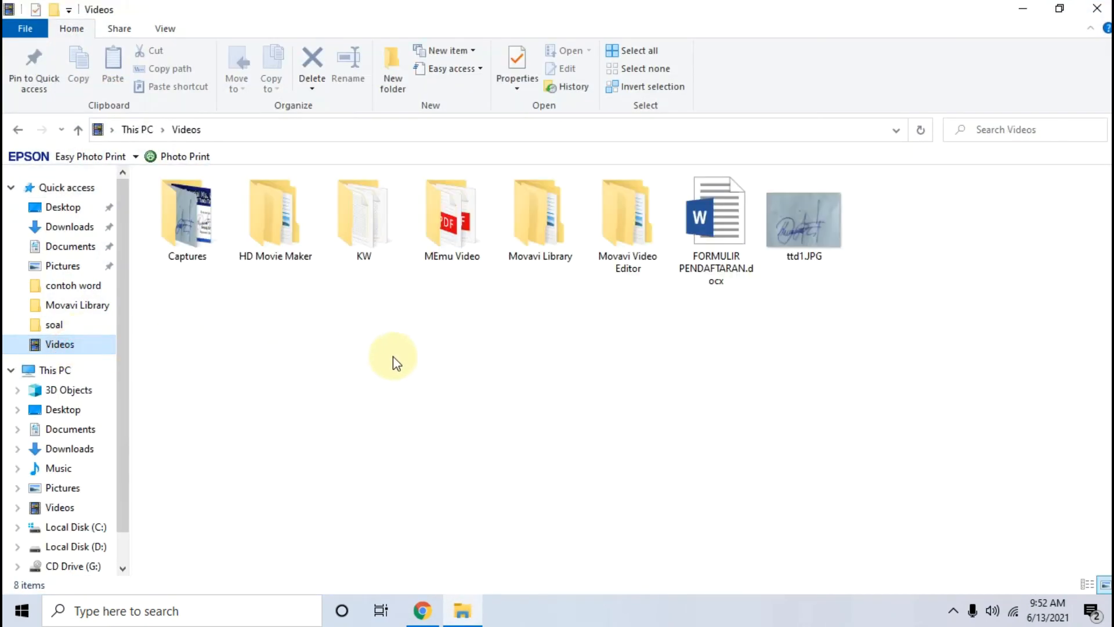
pyautogui.doubleClick(724, 219)
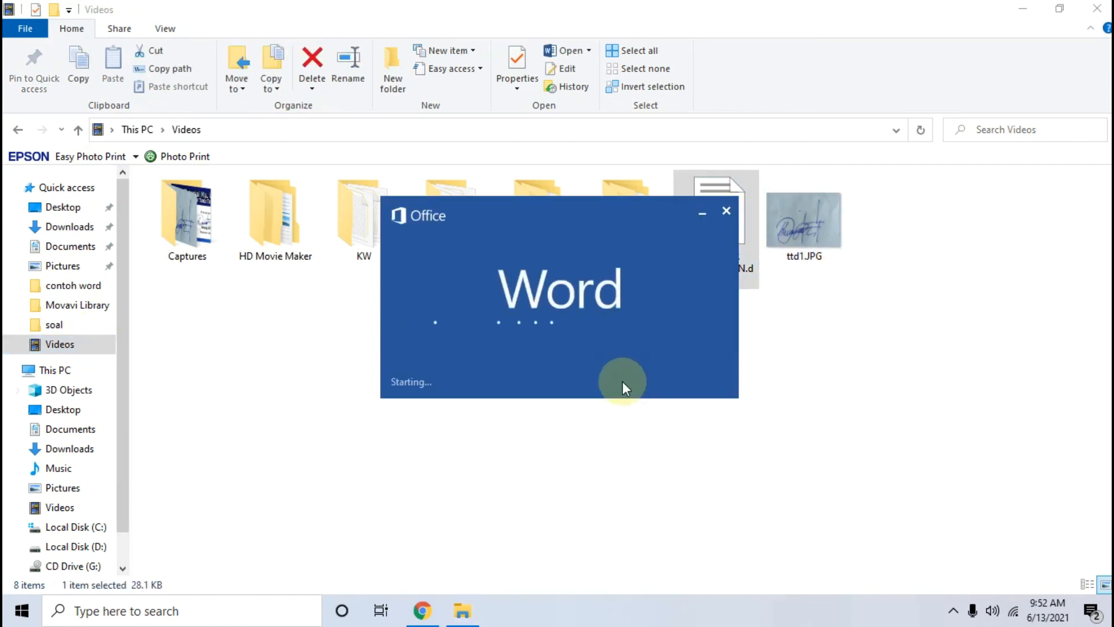
pyautogui.scroll(-3, 600, 370)
pyautogui.scroll(3, 597, 368)
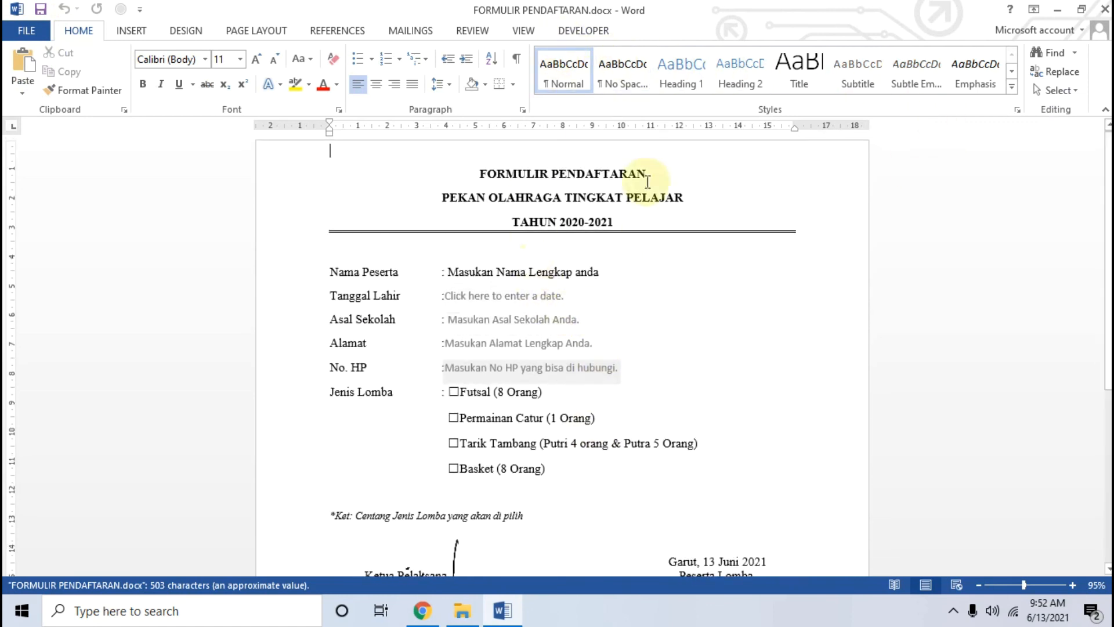
# Step: Open Restrict Editing from the Developer tab and compare it with the tutorial's restriction screenshot
pyautogui.click(583, 31)
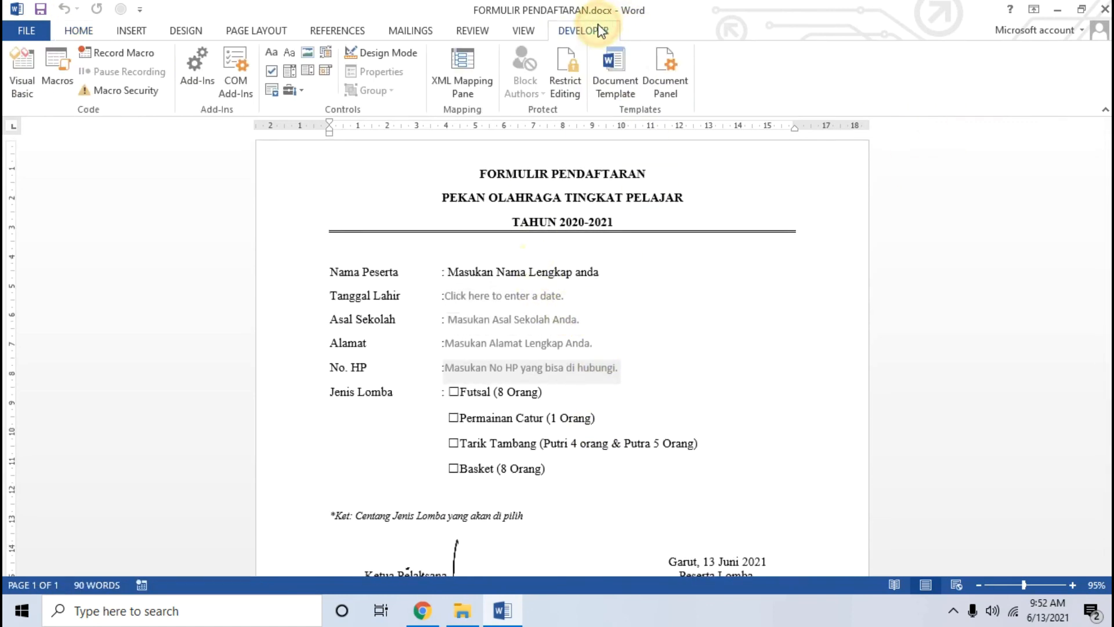
pyautogui.click(576, 93)
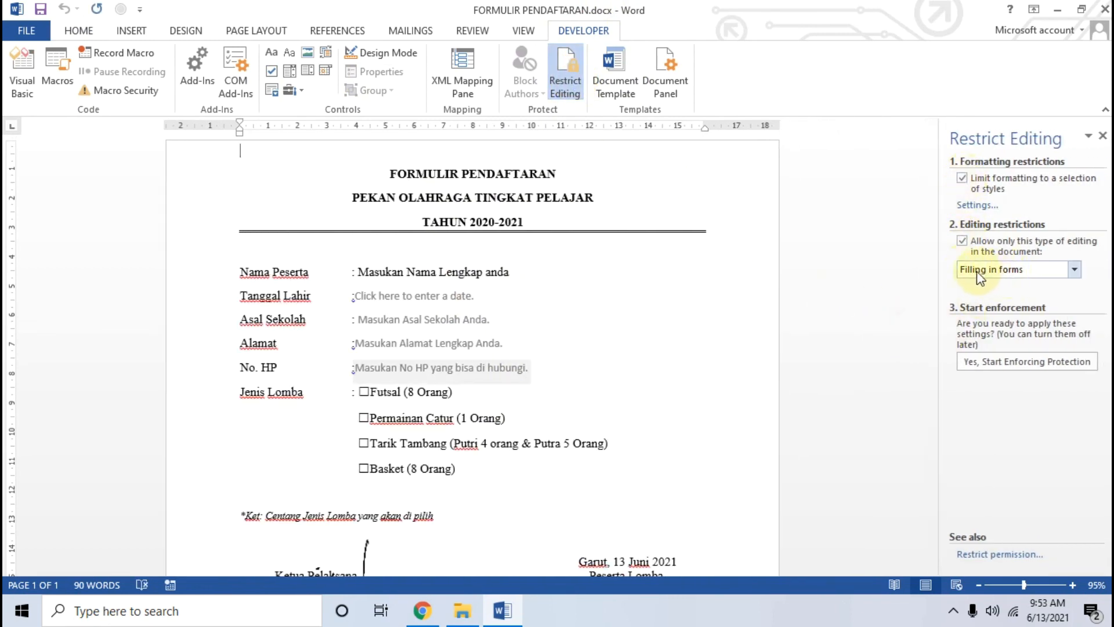
pyautogui.click(422, 610)
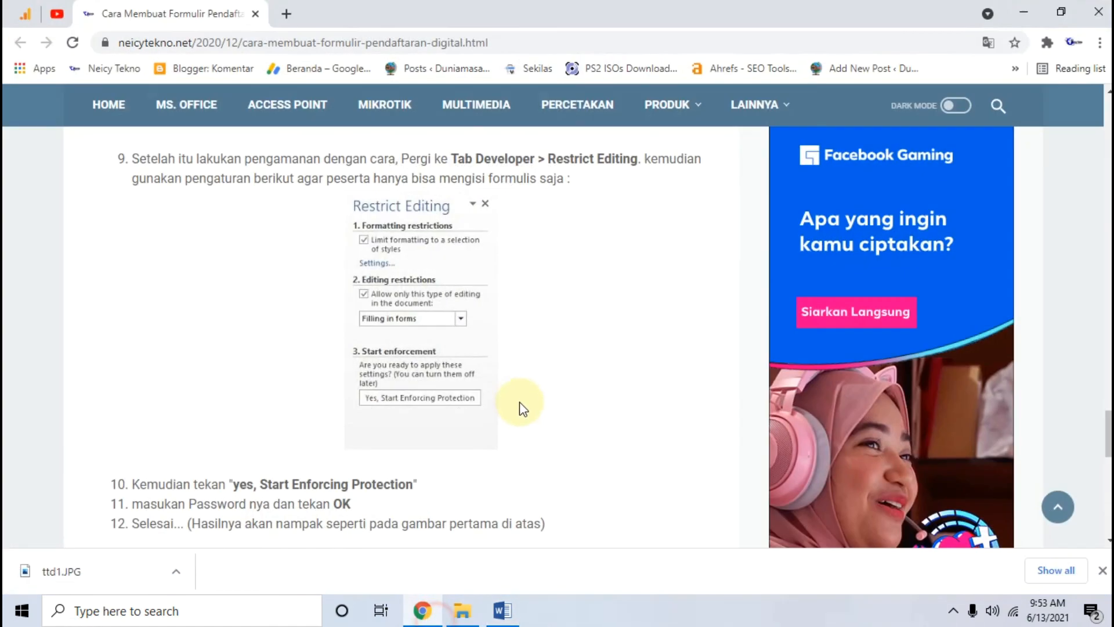
pyautogui.click(434, 334)
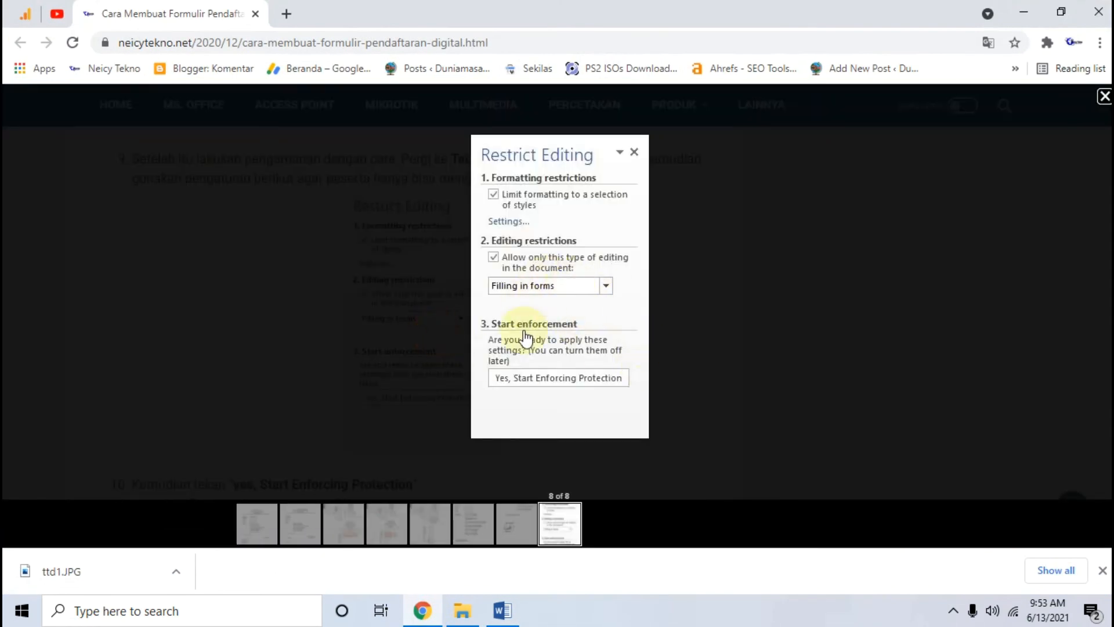
pyautogui.click(500, 611)
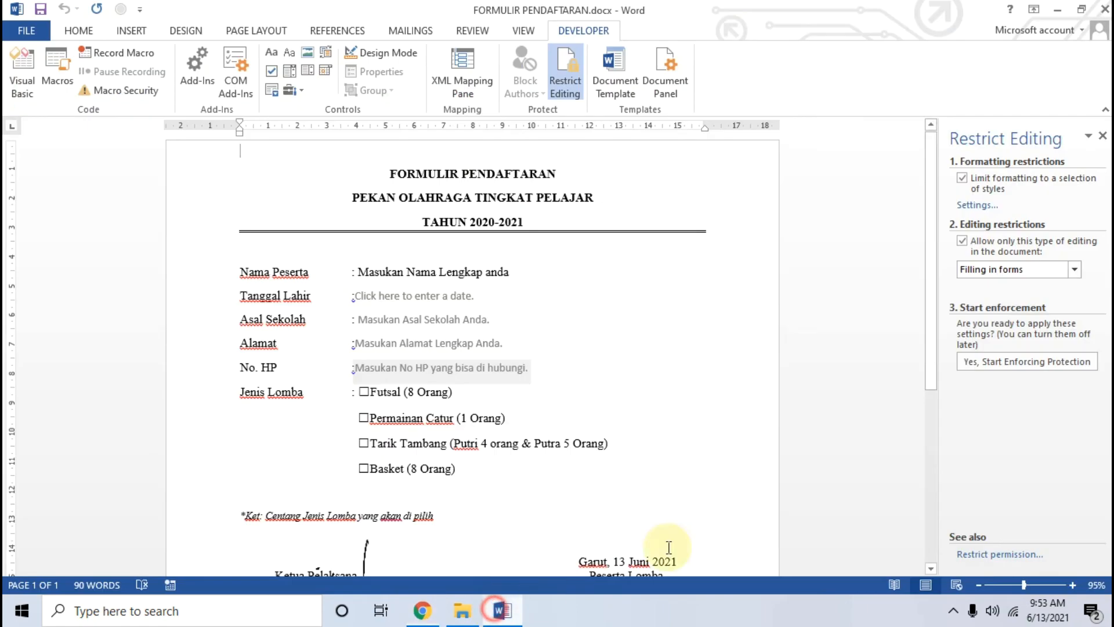
# Step: Start enforcing the form protection, entering and confirming a password
pyautogui.click(1046, 364)
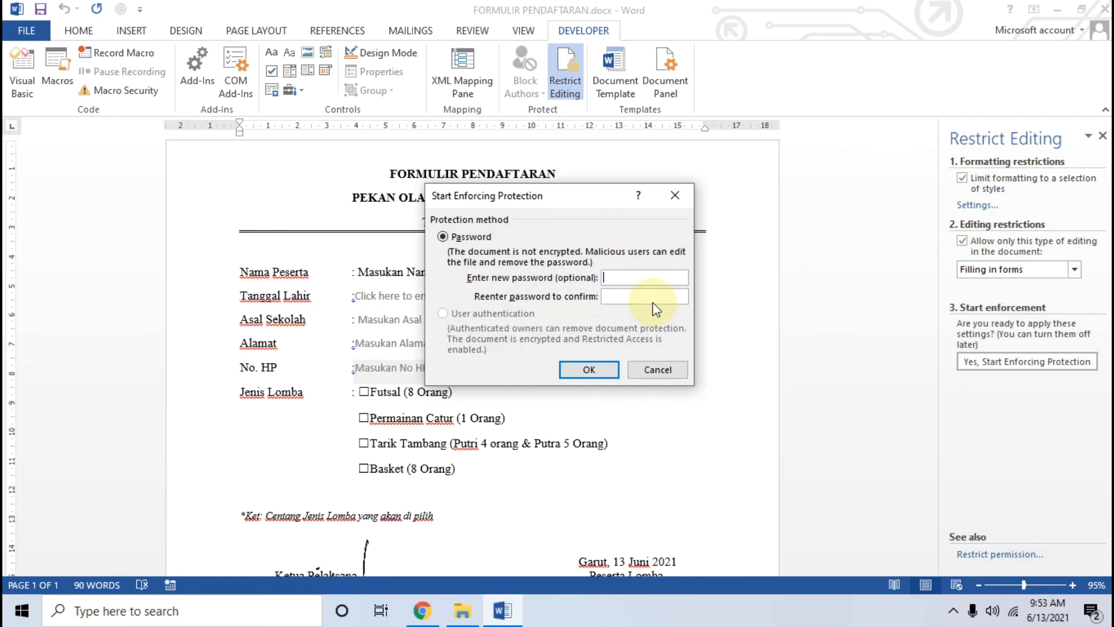
pyautogui.write('12345')
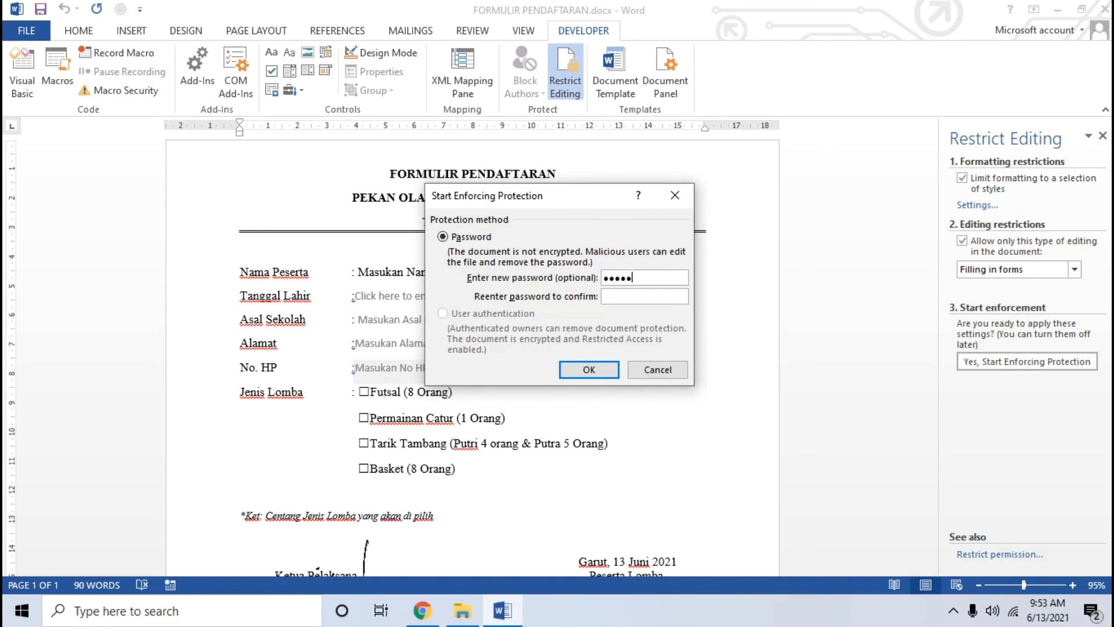
pyautogui.click(615, 295)
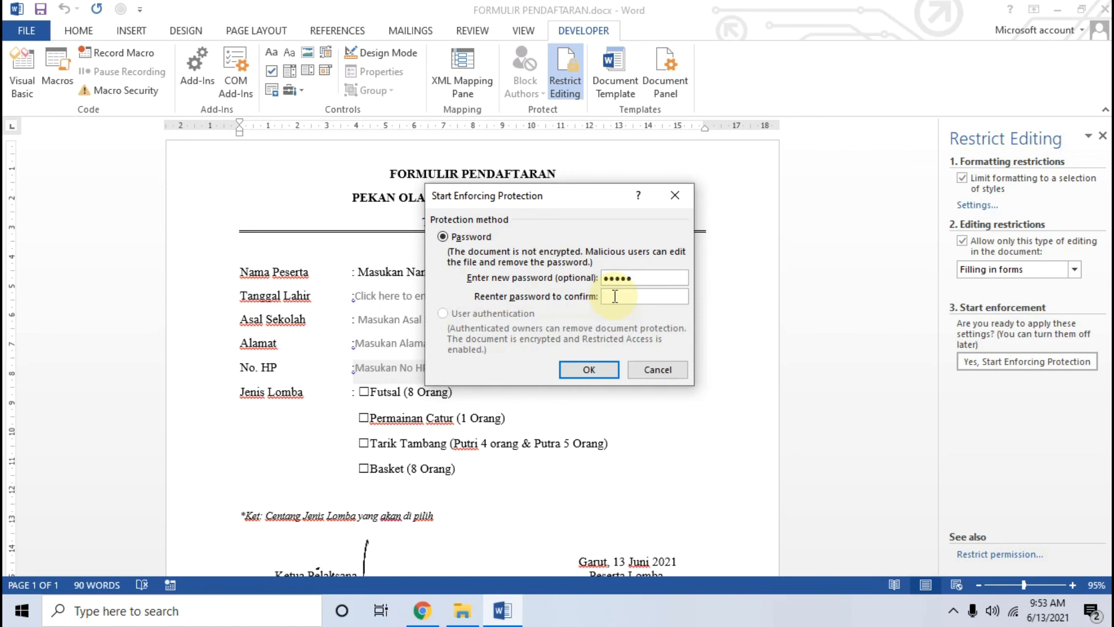
pyautogui.write('12345')
pyautogui.click(591, 370)
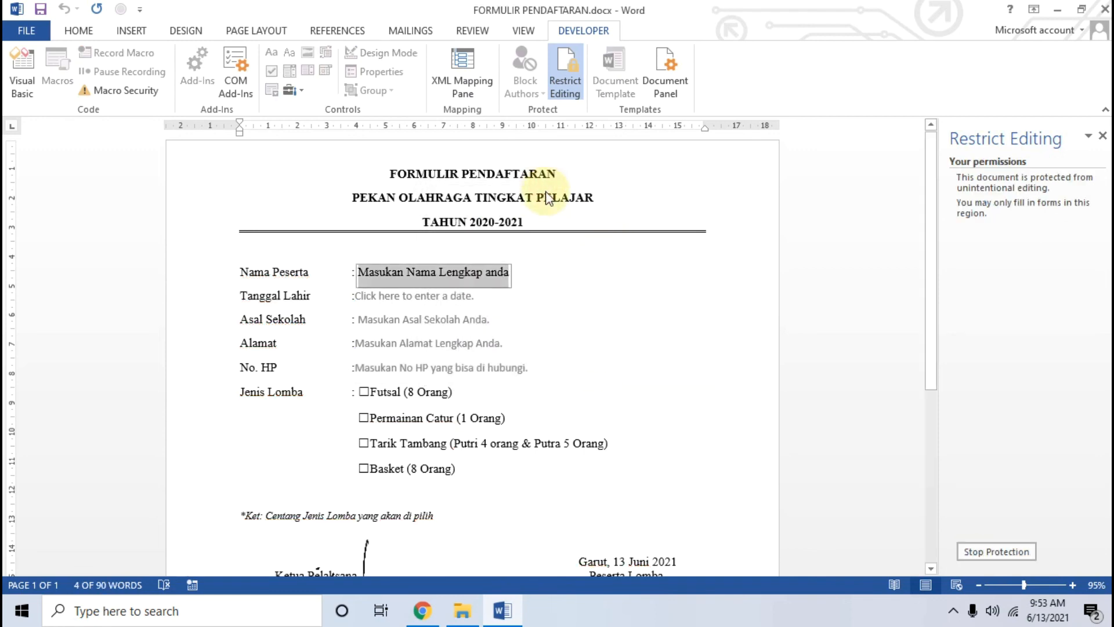
# Step: Test the Nama Peserta and Asal Sekolah text fields by clearing their placeholders
pyautogui.press('BackSpace')
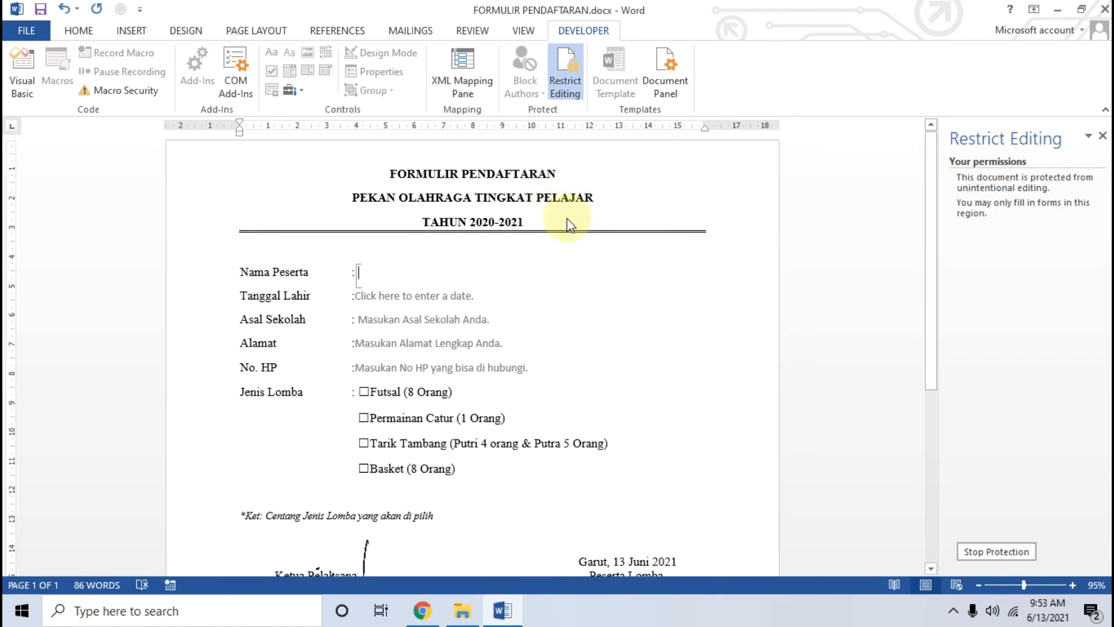
pyautogui.click(330, 317)
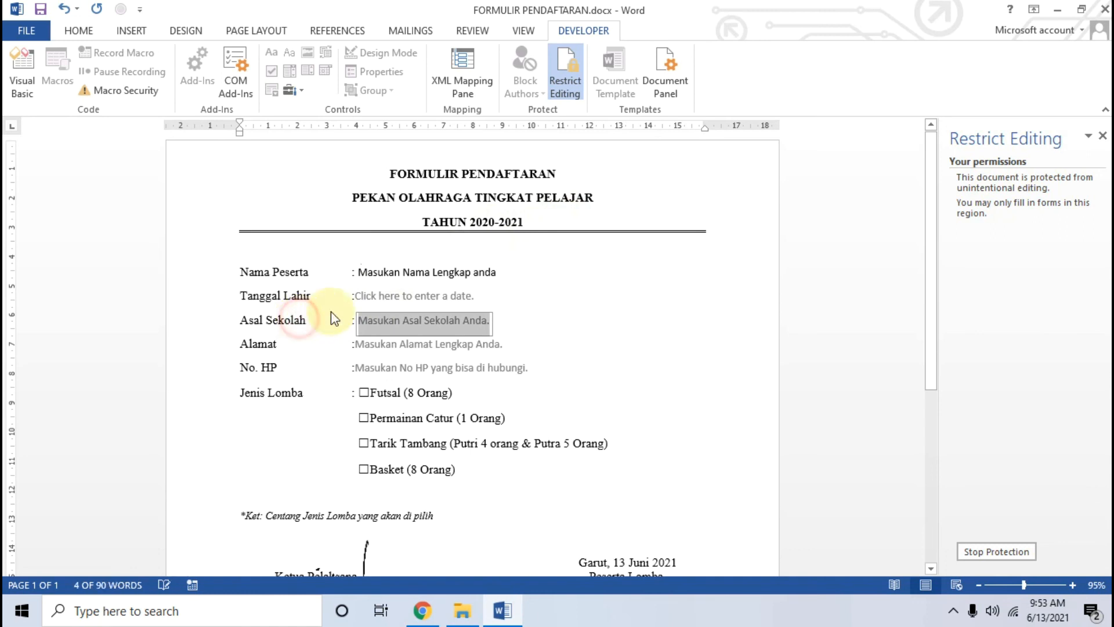
pyautogui.click(505, 201)
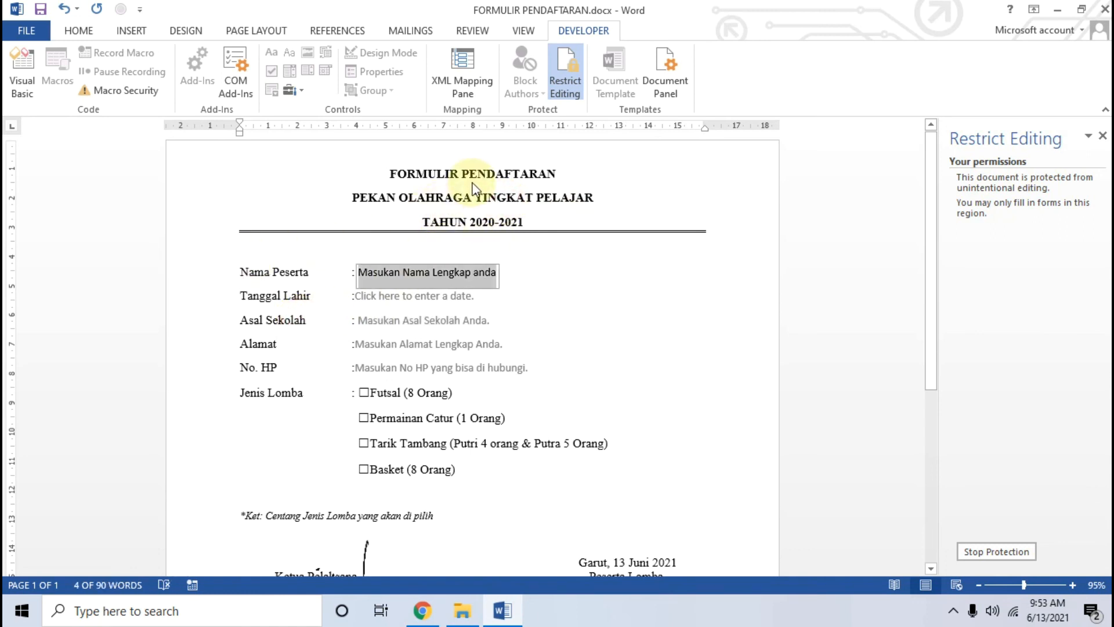
pyautogui.click(502, 181)
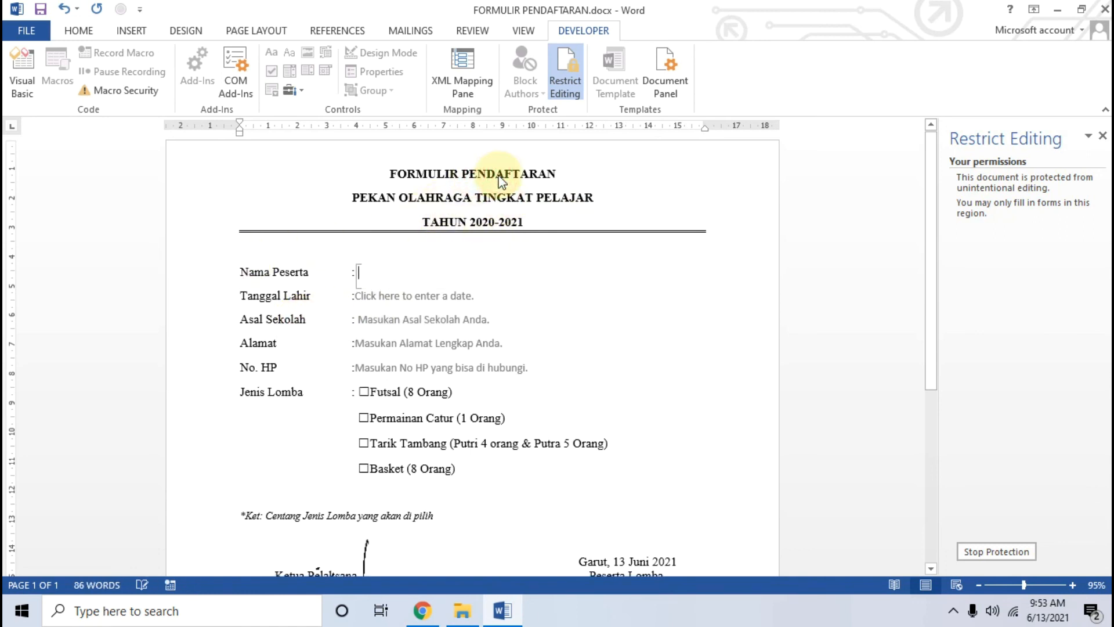
pyautogui.click(274, 337)
pyautogui.press('BackSpace')
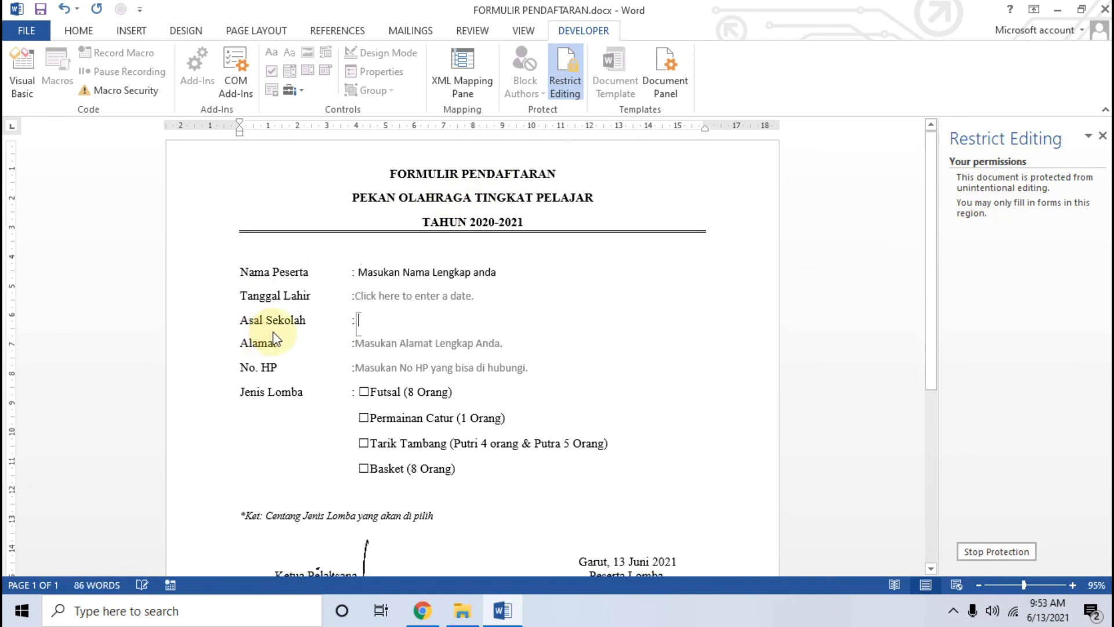
pyautogui.scroll(-3, 278, 334)
pyautogui.click(344, 407)
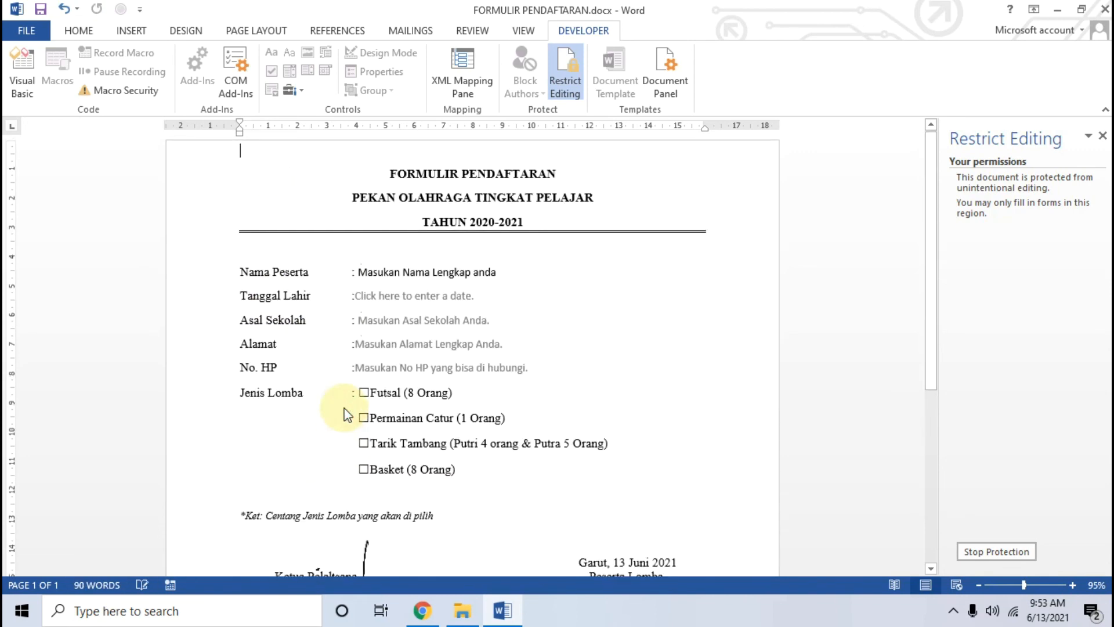
# Step: Try selecting the signature picture, then return to the Nama Peserta field
pyautogui.scroll(-5, 349, 381)
pyautogui.click(351, 405)
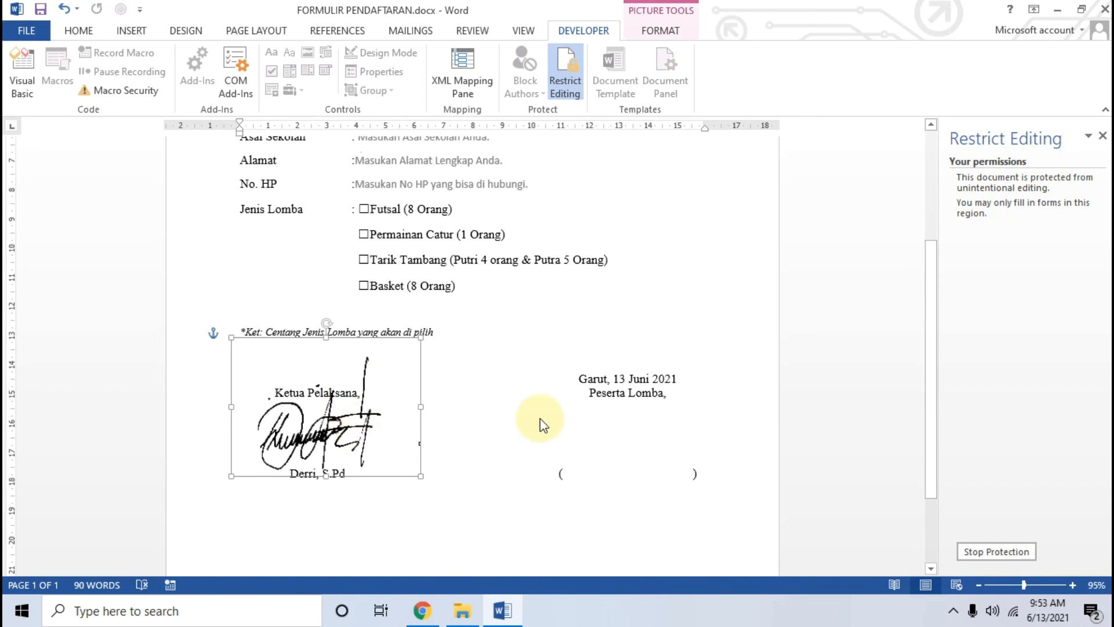
pyautogui.scroll(4, 407, 290)
pyautogui.scroll(1, 408, 290)
pyautogui.click(426, 236)
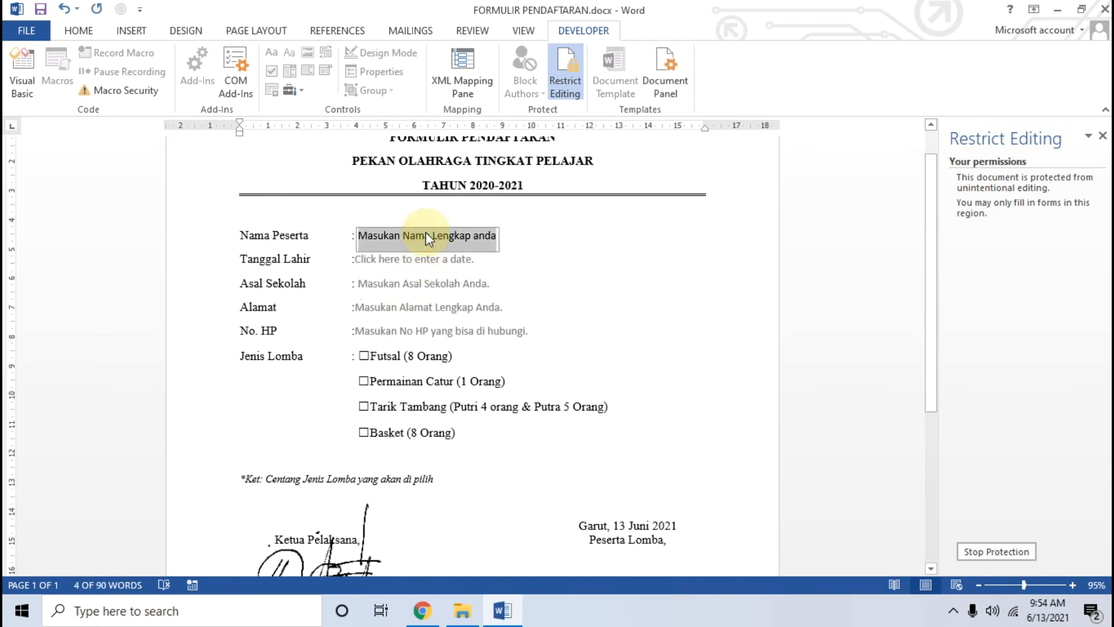
pyautogui.click(426, 235)
# Step: Tick Futsal, Permainan Catur and Tarik Tambang, and close the Tanggal Lahir calendar without a date
pyautogui.click(363, 356)
pyautogui.click(364, 380)
pyautogui.click(364, 406)
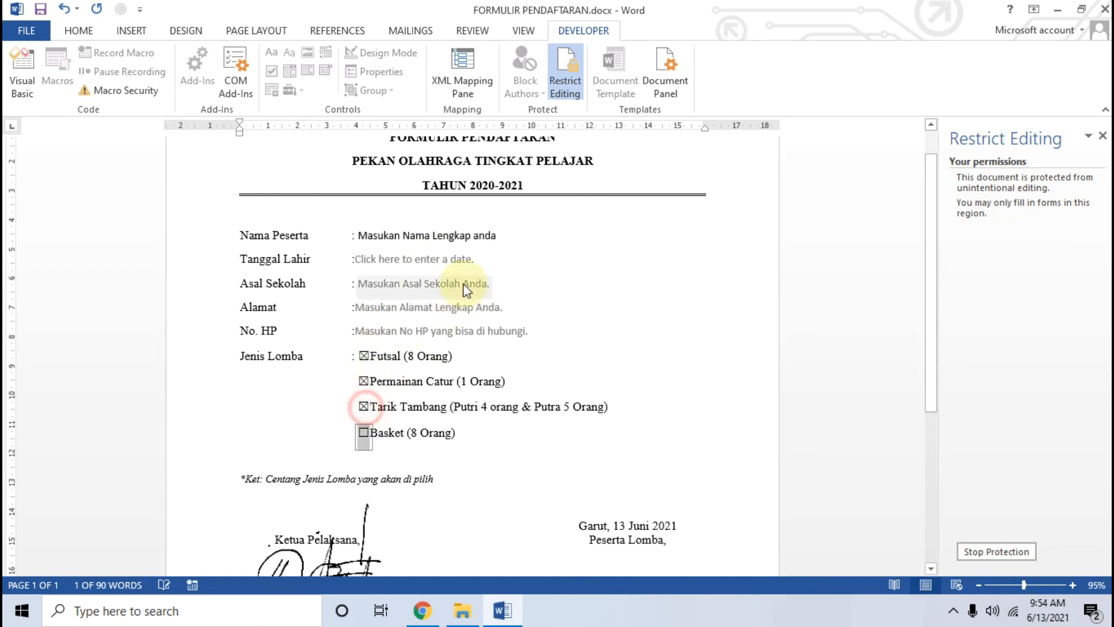
pyautogui.click(471, 264)
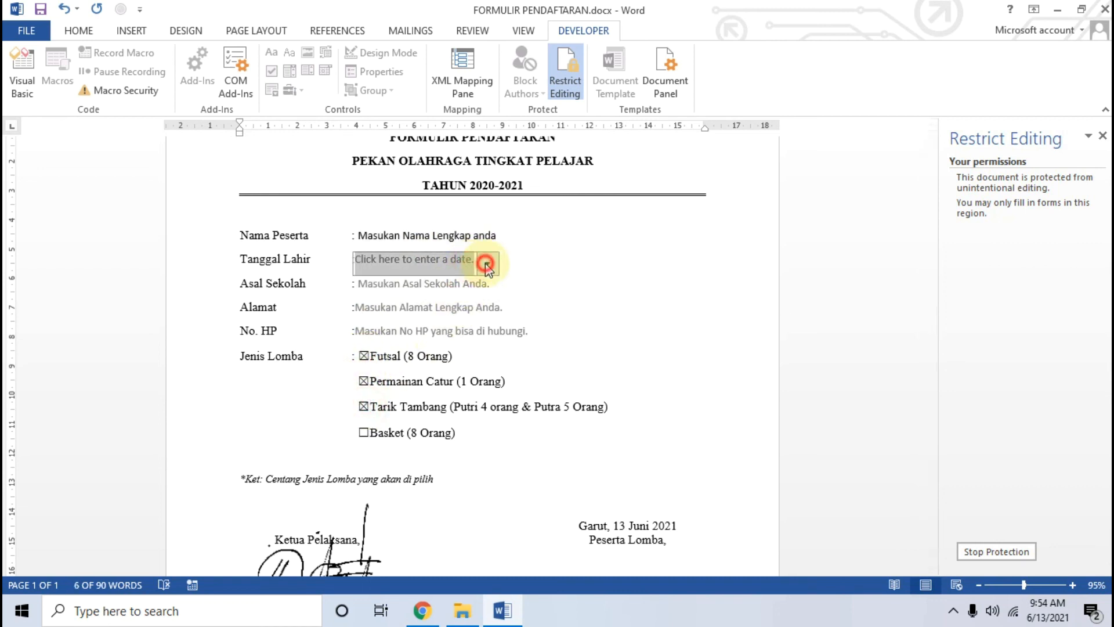
pyautogui.click(488, 263)
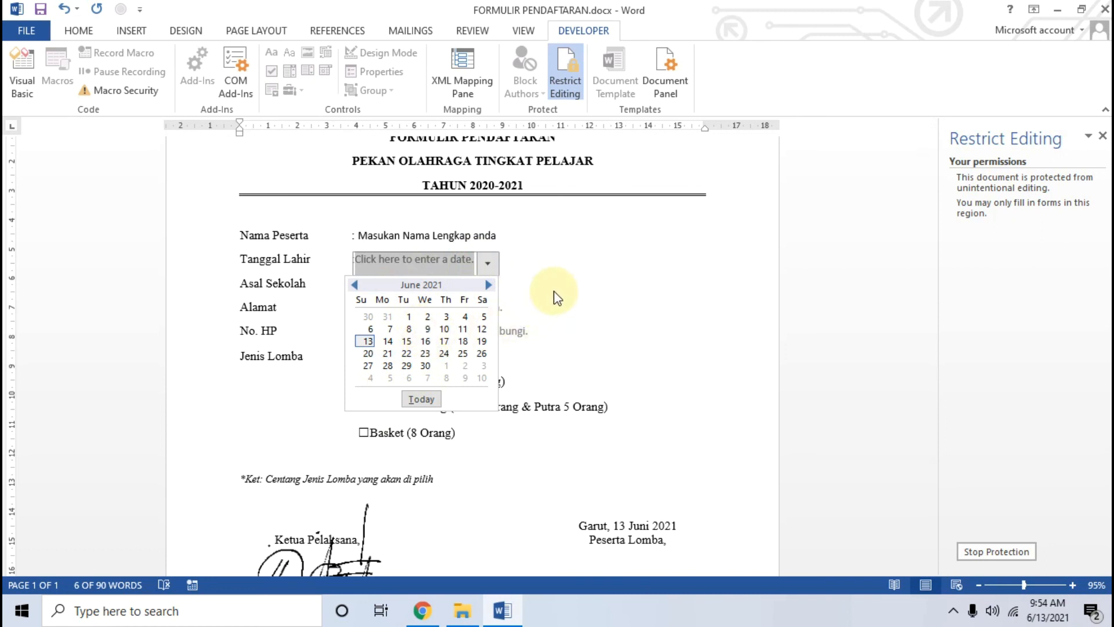
pyautogui.click(576, 299)
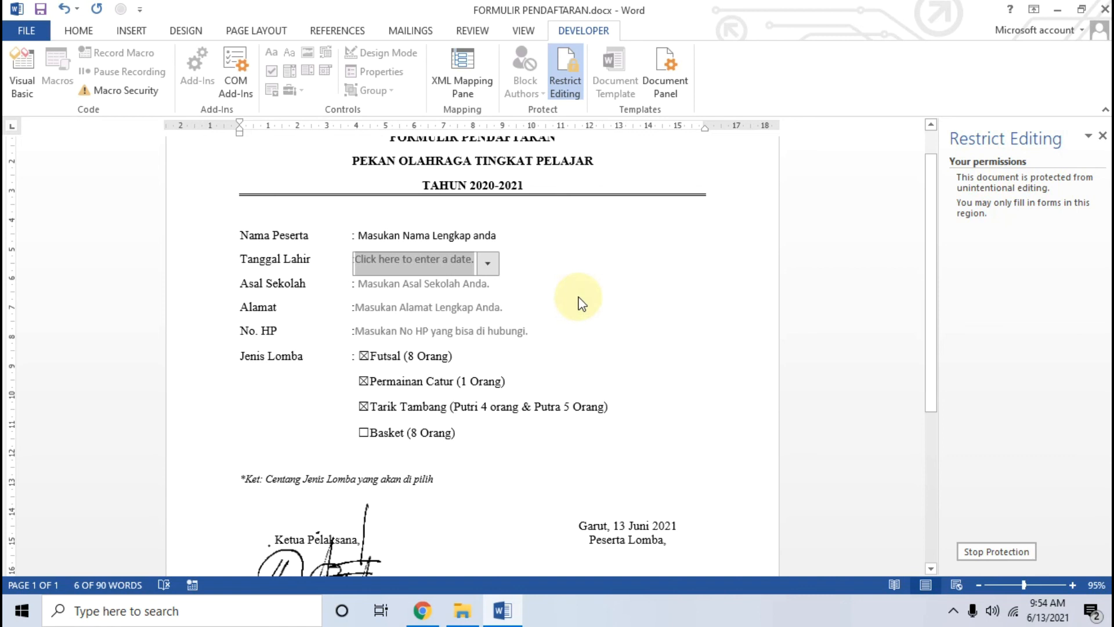
pyautogui.scroll(1, 577, 297)
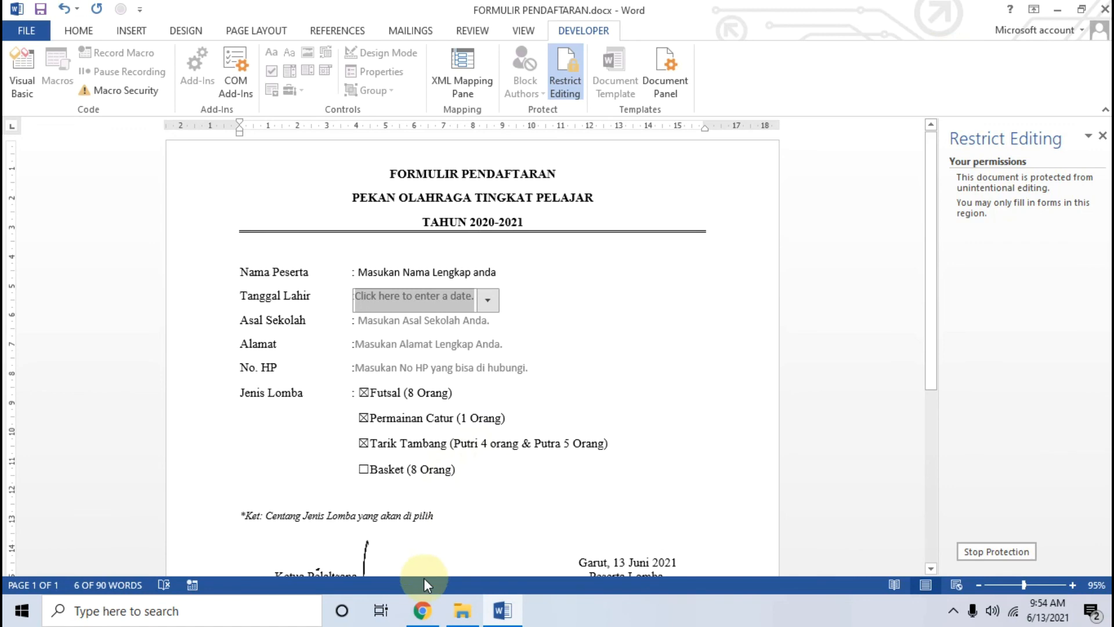
pyautogui.click(423, 610)
pyautogui.click(214, 333)
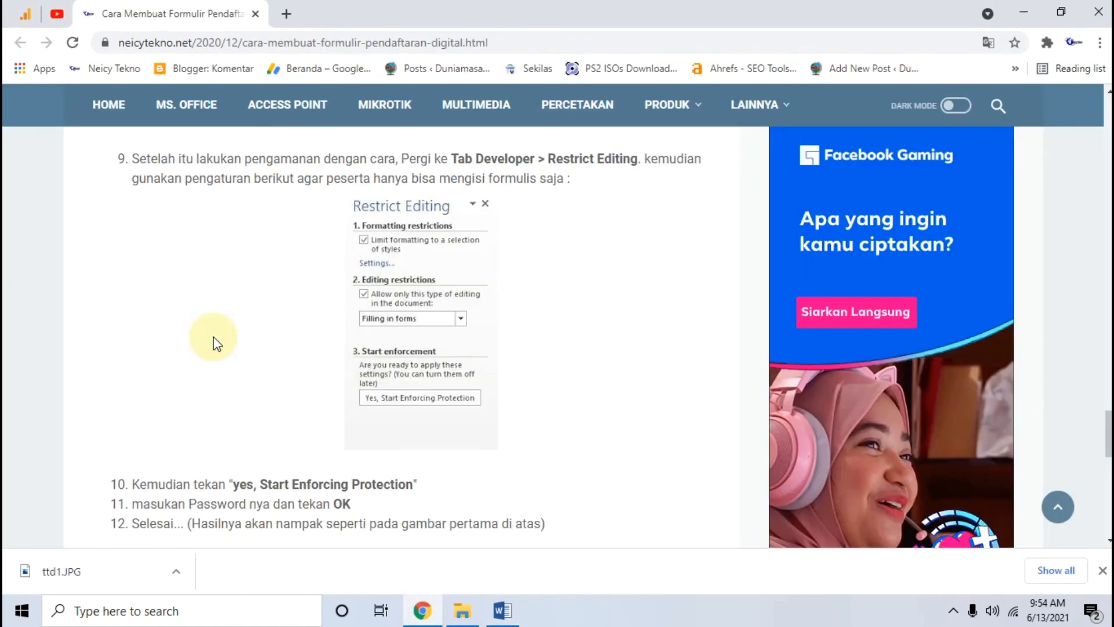
pyautogui.scroll(-4, 217, 337)
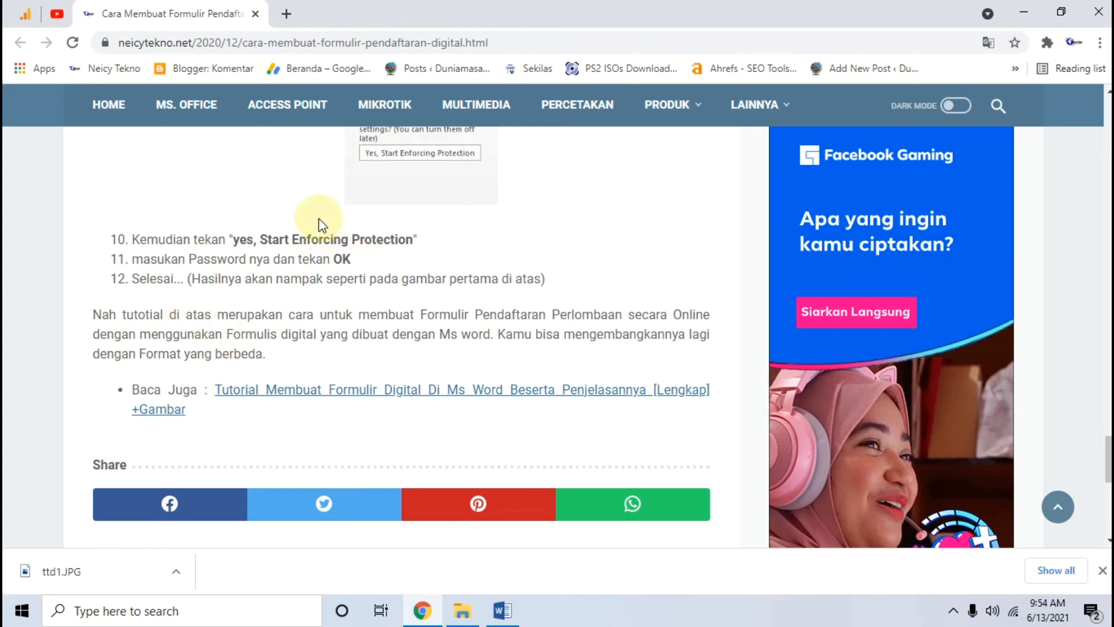
pyautogui.scroll(10, 399, 293)
pyautogui.scroll(10, 409, 288)
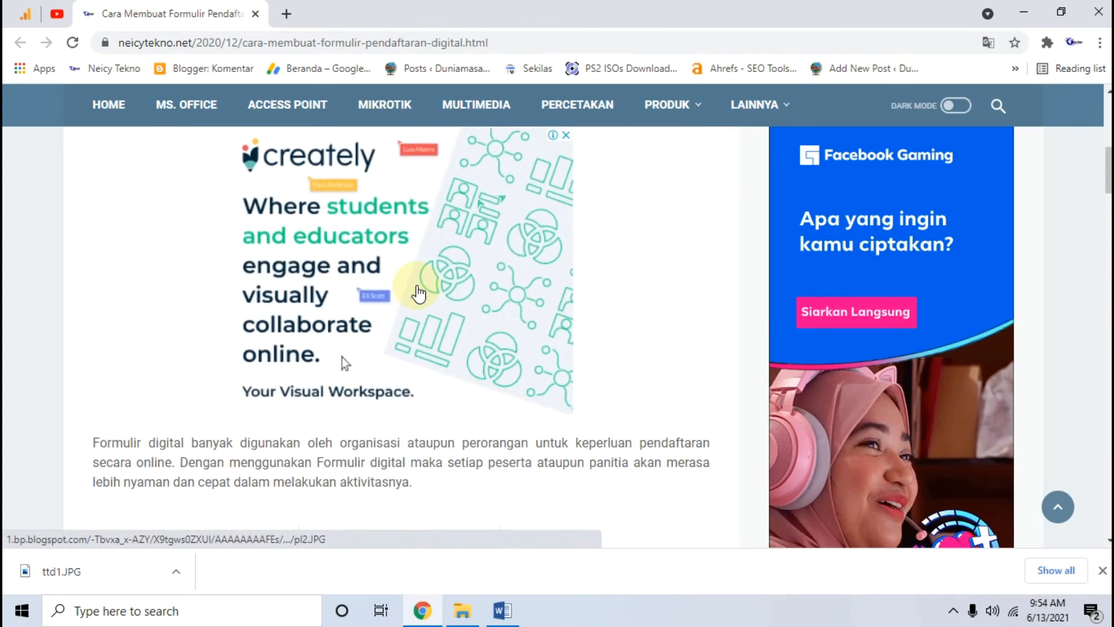
pyautogui.scroll(7, 418, 293)
pyautogui.scroll(-3, 420, 292)
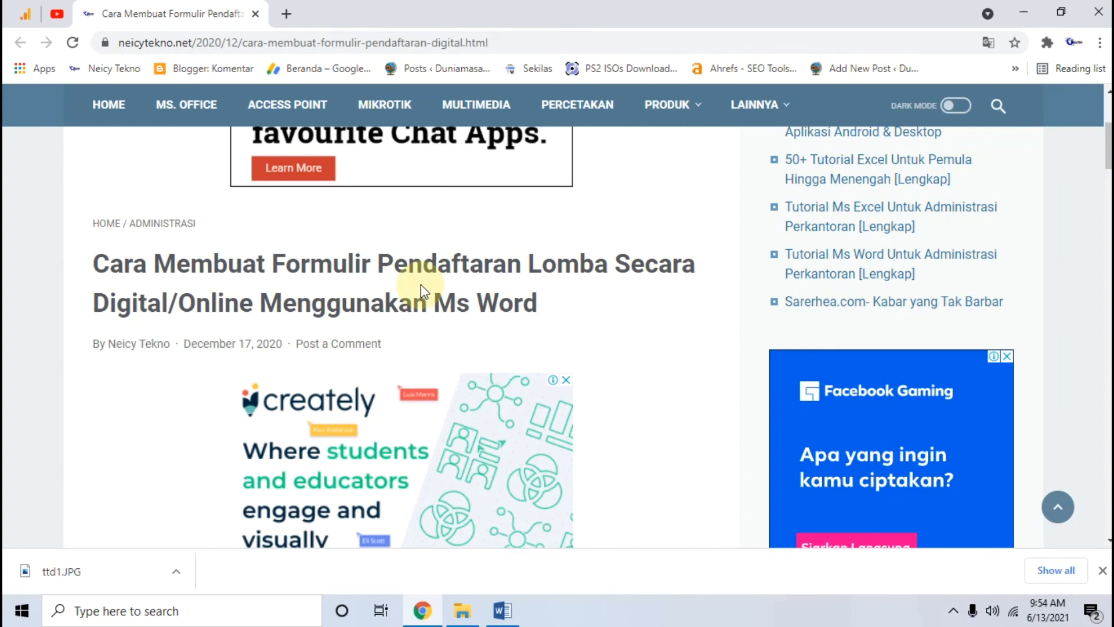
pyautogui.scroll(-10, 420, 284)
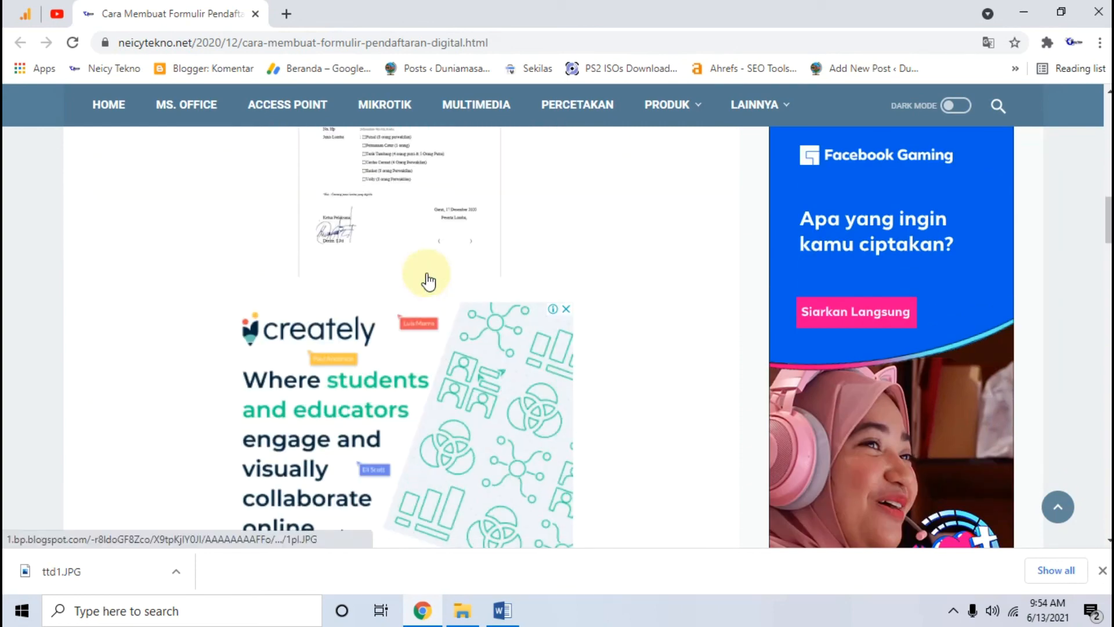
pyautogui.scroll(-6, 447, 306)
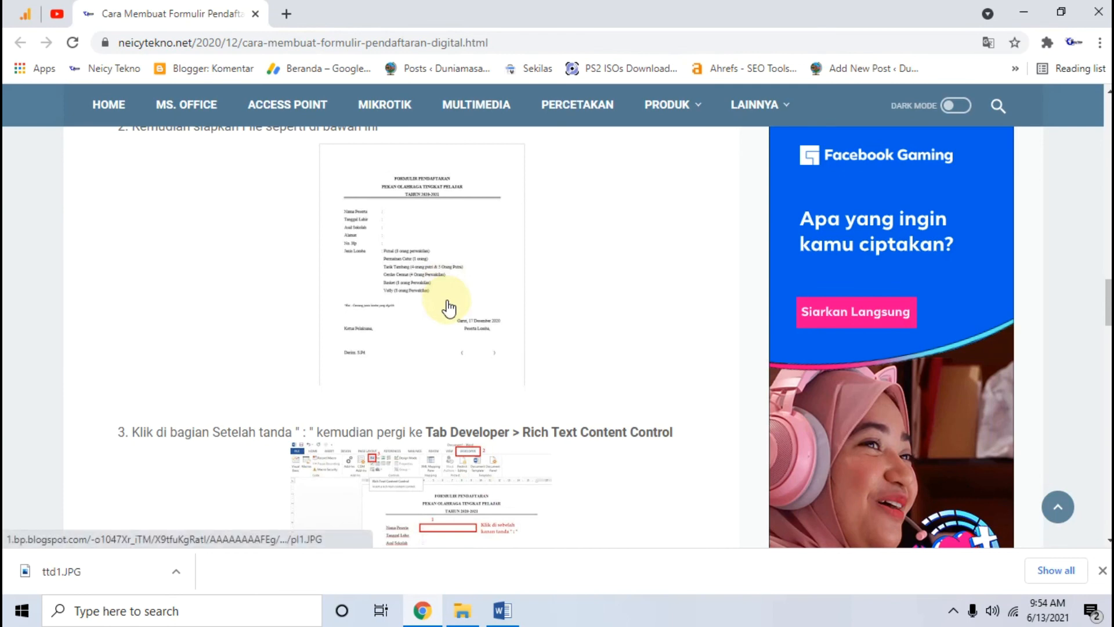
pyautogui.scroll(-3, 448, 308)
pyautogui.scroll(-3, 448, 307)
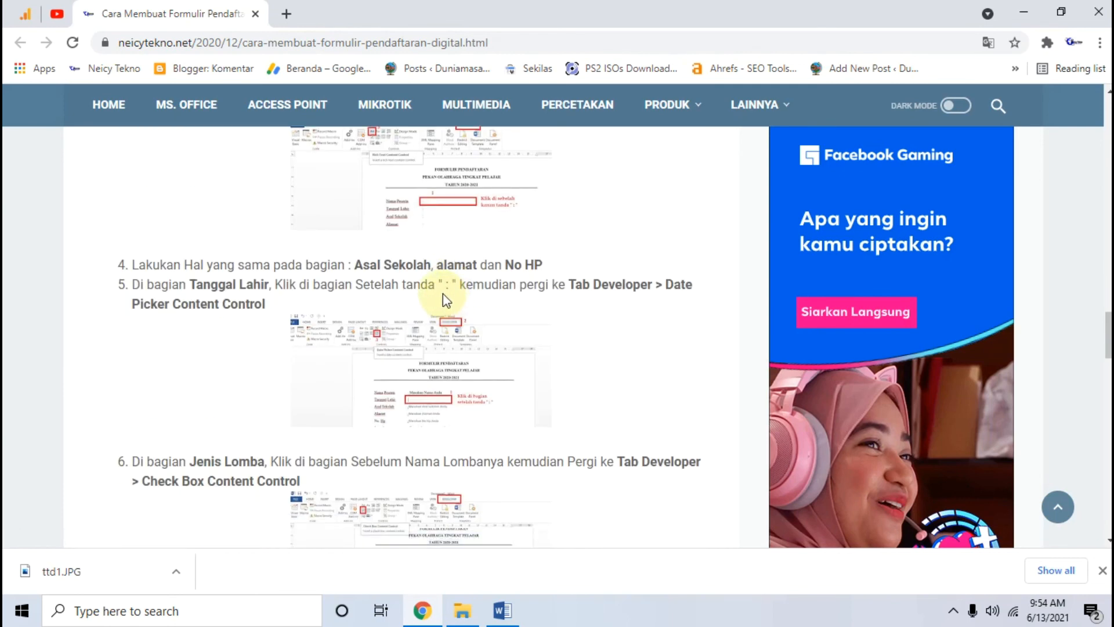
pyautogui.click(503, 611)
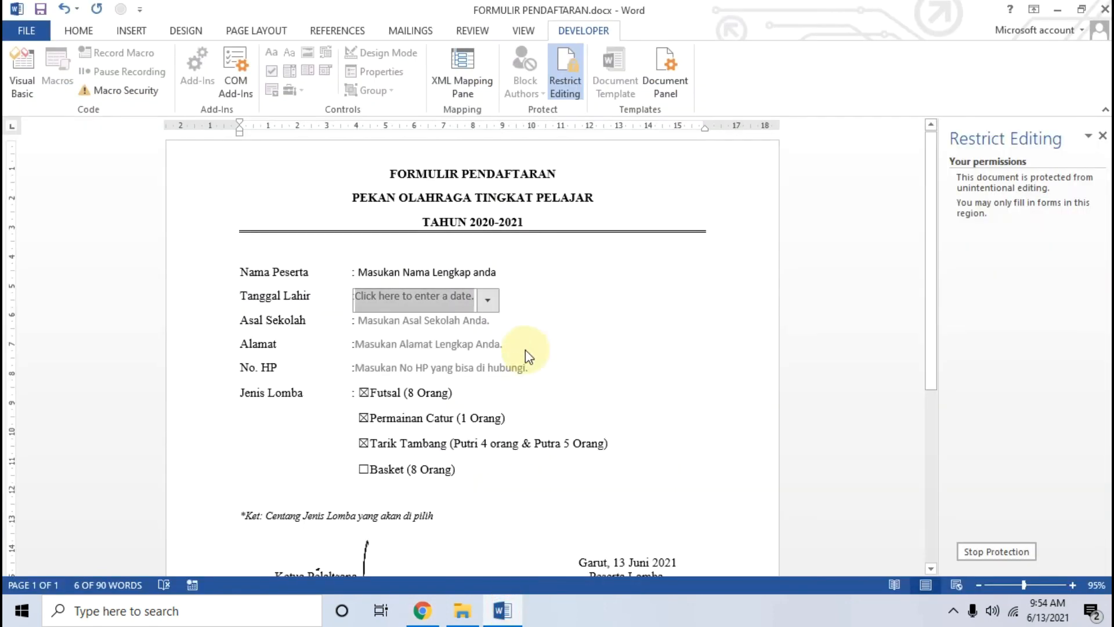
# Step: Minimize the Chrome tutorial, the Word form and File Explorer windows in turn
pyautogui.scroll(-2, 613, 296)
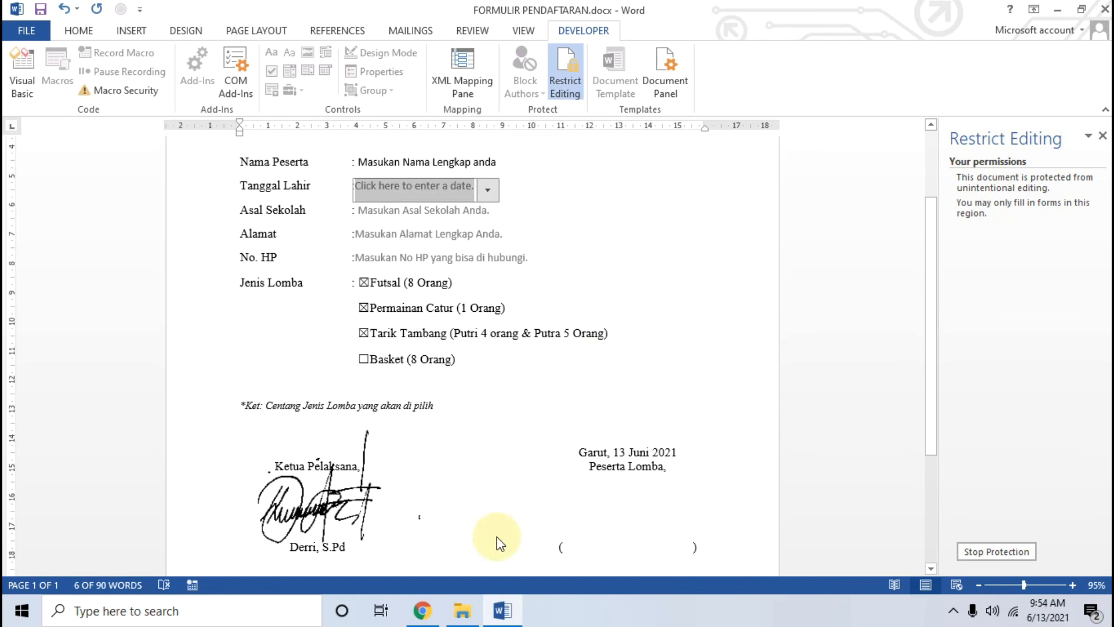
pyautogui.click(422, 611)
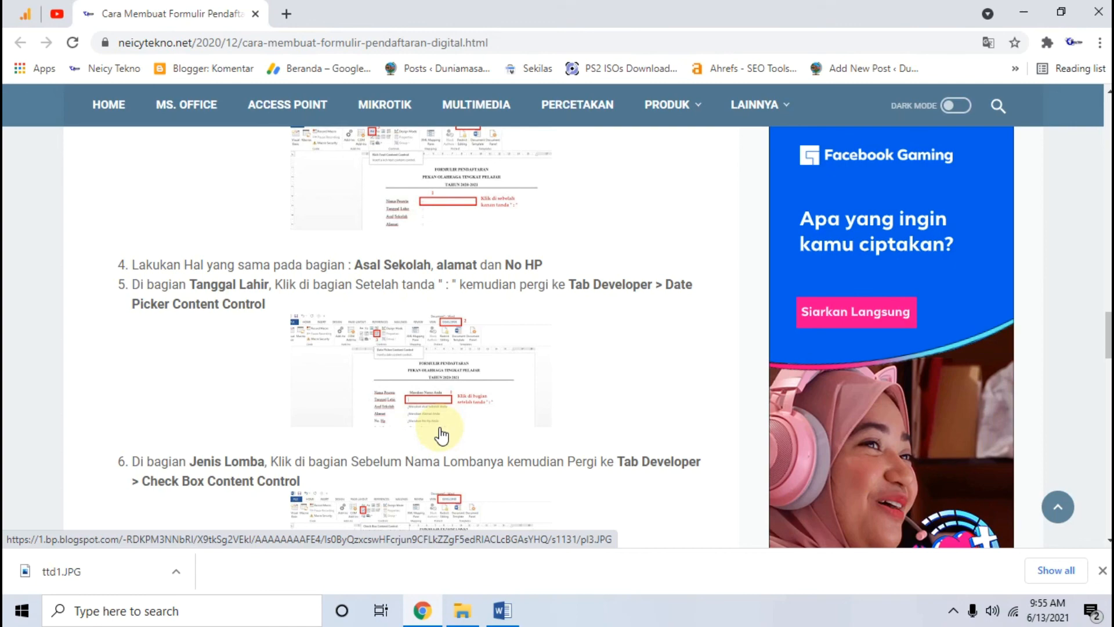
pyautogui.click(1024, 12)
pyautogui.click(1059, 10)
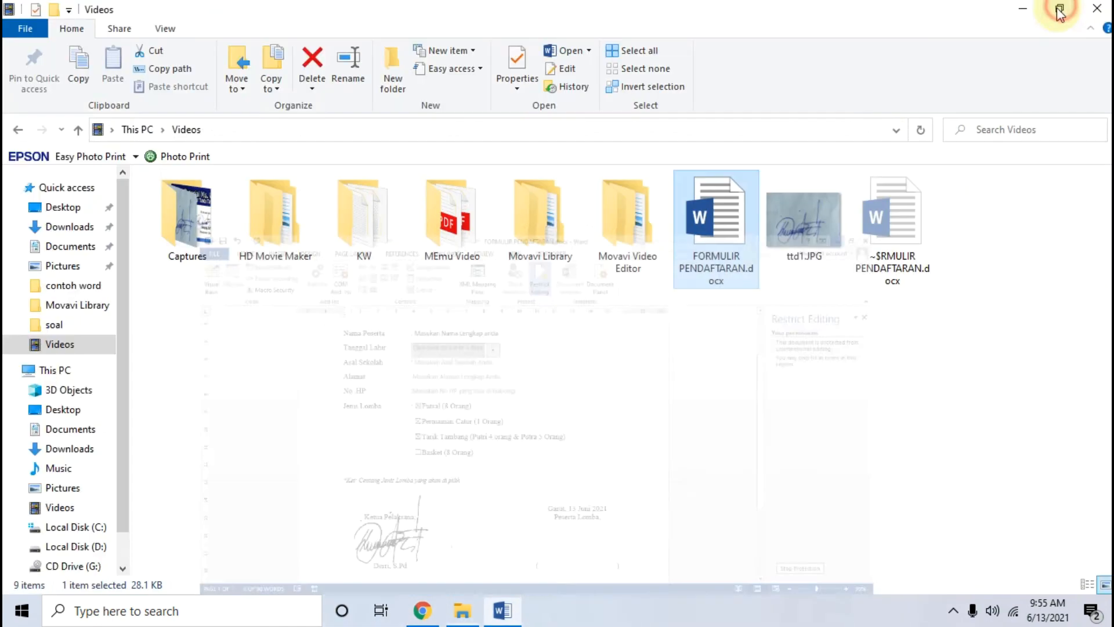
pyautogui.click(1036, 13)
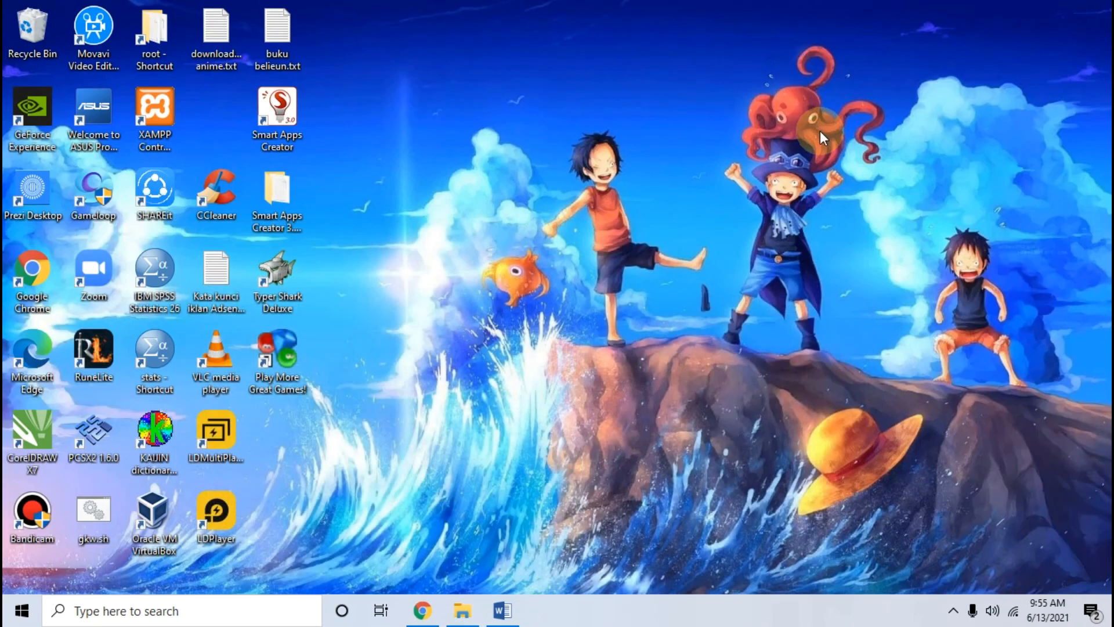